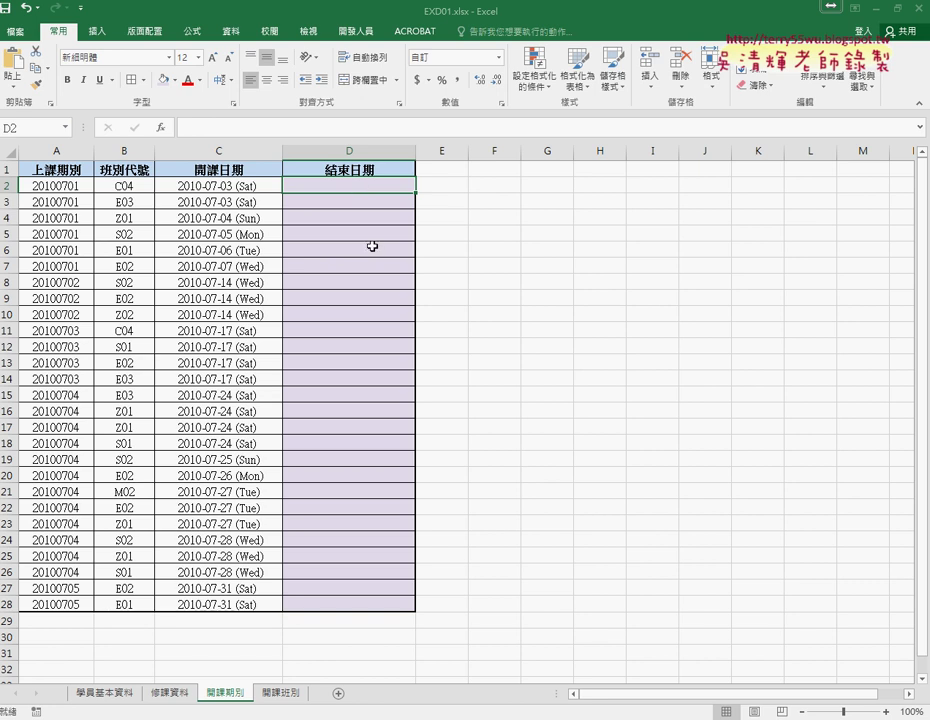
- Inspect the class code C04 in B2 and the start date in C2 on 開課期別
left_click(128, 187)
left_click(217, 187)
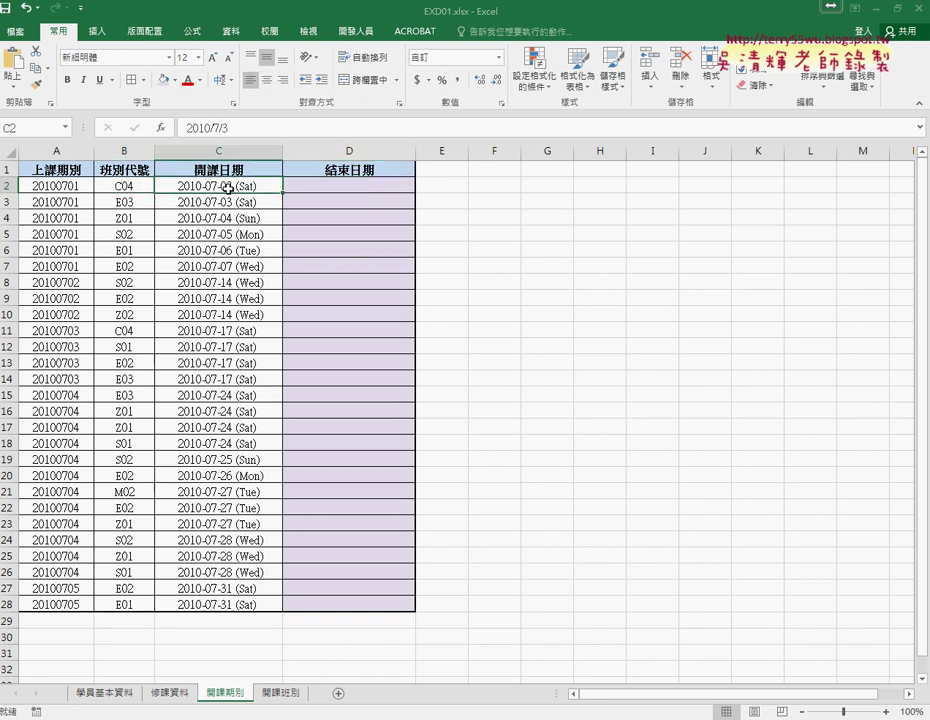
left_click(143, 185)
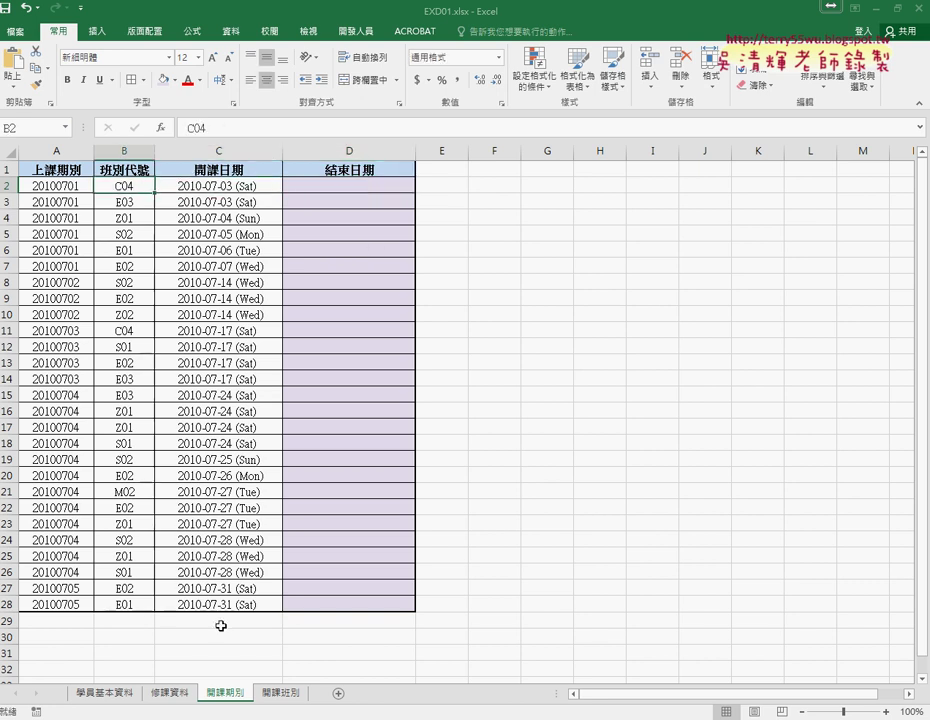
- On the 開課班別 sheet, find class C04 and its 30 course hours
left_click(285, 692)
left_click(40, 231)
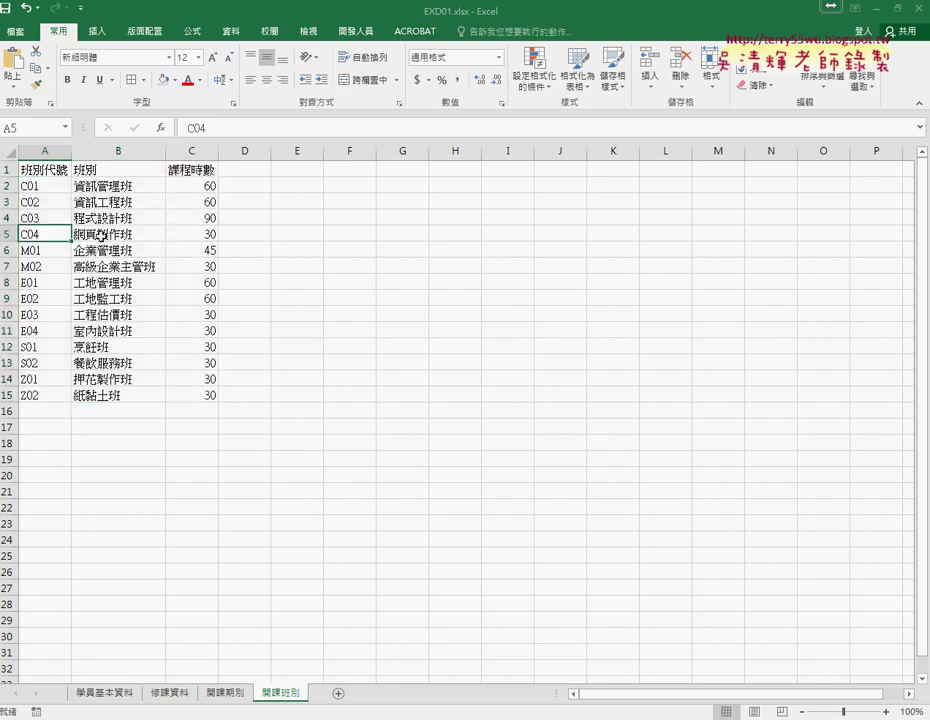
left_click(191, 234)
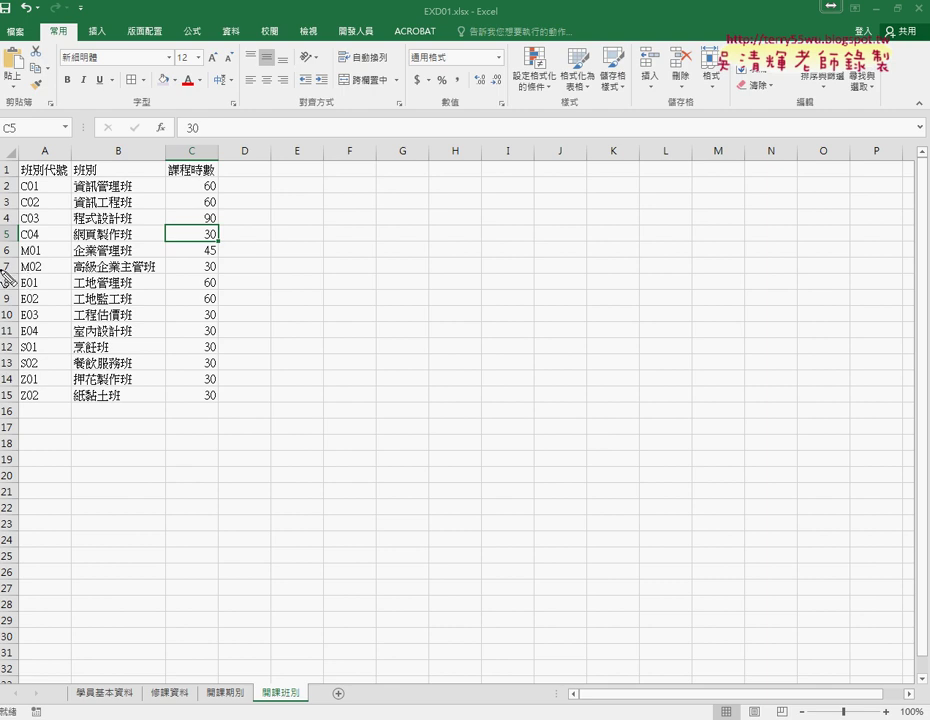
mouse_move(52, 241)
left_mouse_down()
mouse_move(35, 246)
mouse_move(52, 240)
left_mouse_up()
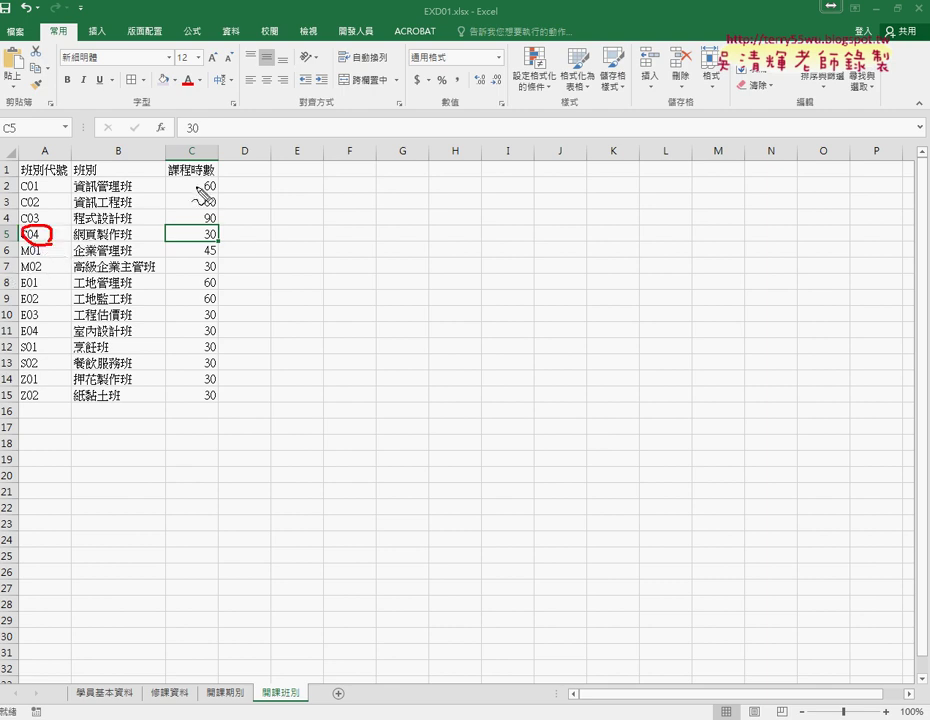
mouse_move(214, 217)
left_mouse_down()
mouse_move(218, 242)
mouse_move(210, 245)
left_mouse_up()
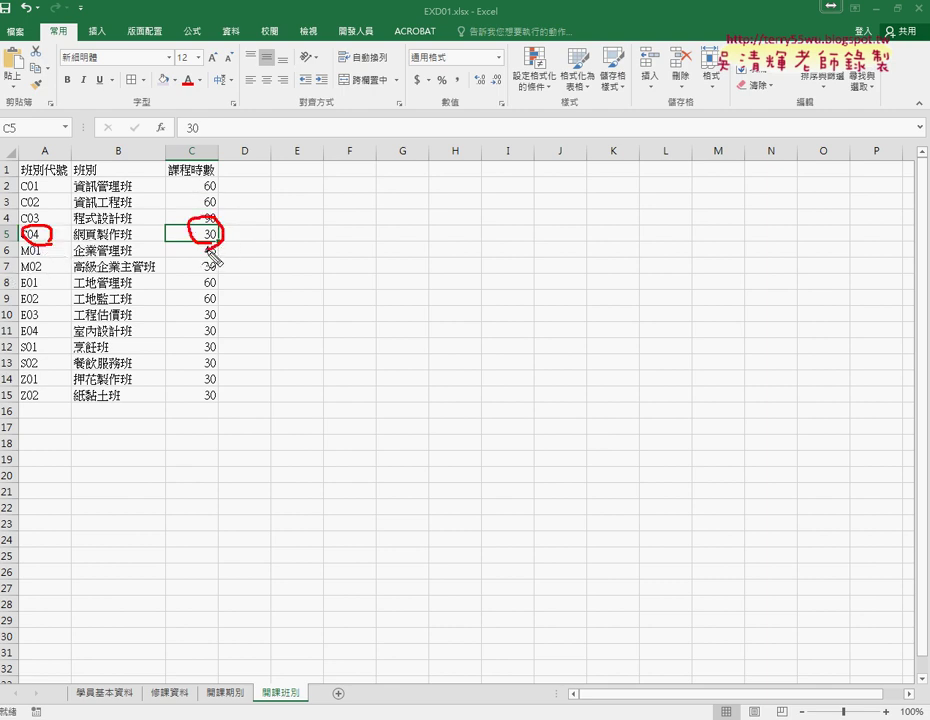
left_click_drag(245, 207, 219, 269)
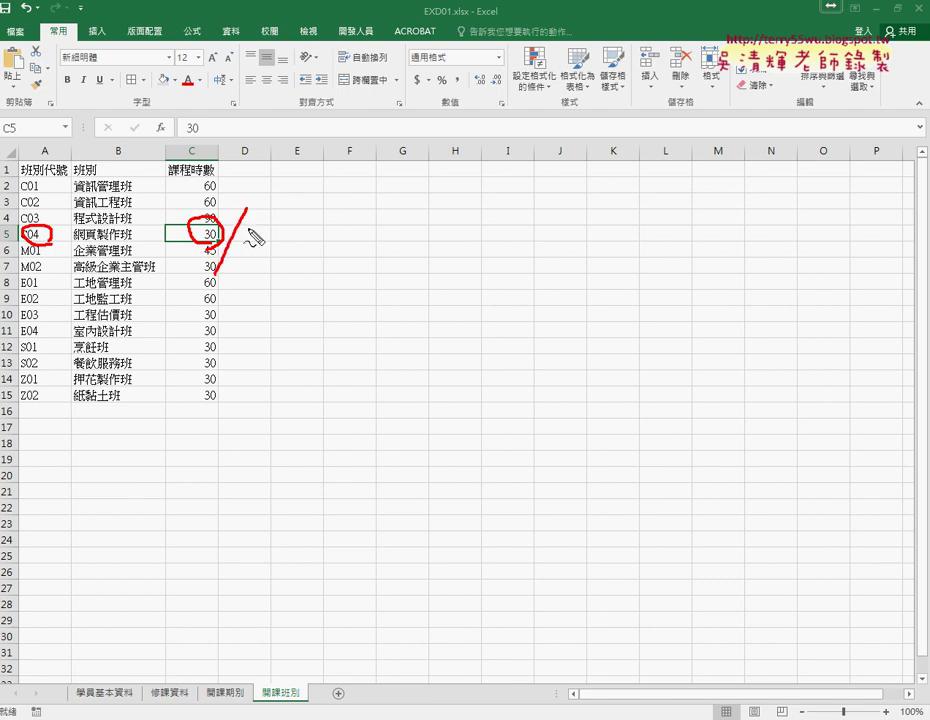
mouse_move(241, 224)
left_mouse_down()
mouse_move(238, 244)
mouse_move(275, 252)
left_mouse_up()
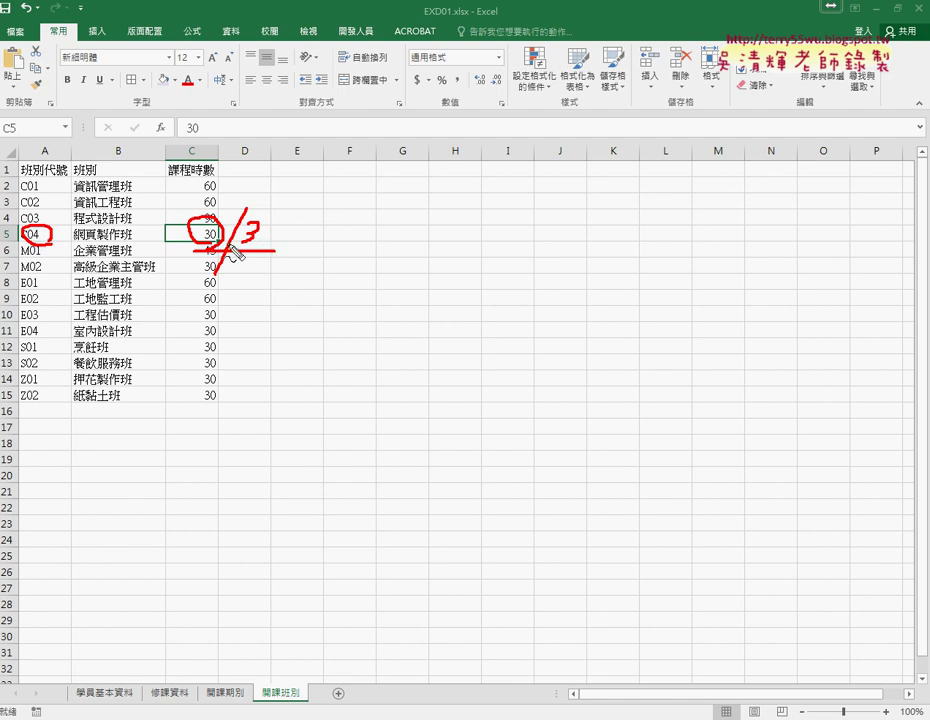
mouse_move(273, 230)
left_mouse_down()
mouse_move(309, 231)
mouse_move(308, 242)
mouse_move(333, 254)
left_mouse_up()
left_click_drag(360, 214, 357, 215)
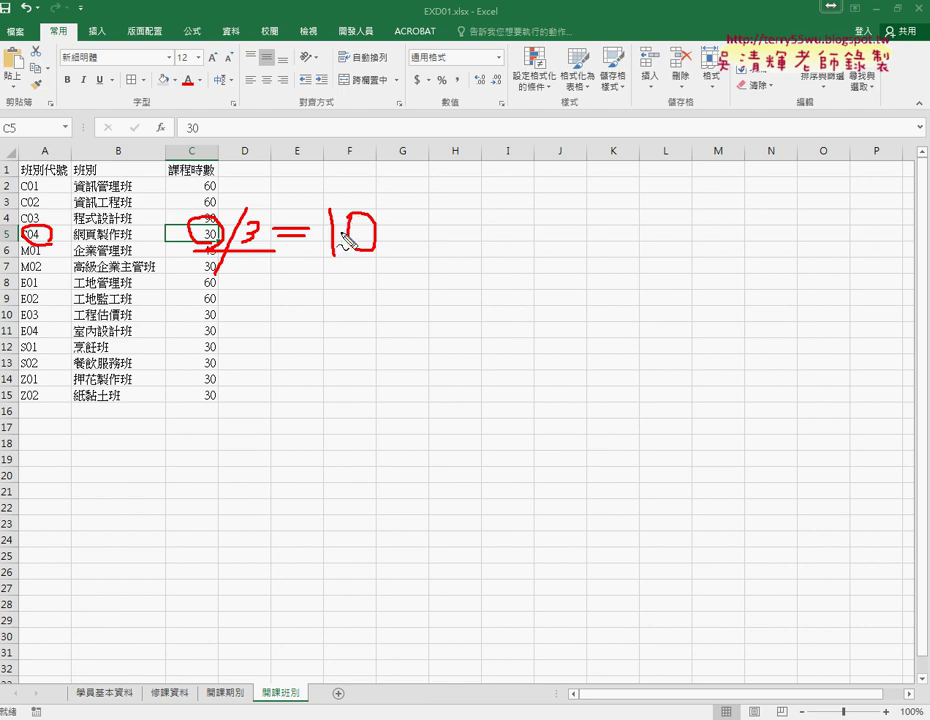
mouse_move(383, 238)
left_mouse_down()
mouse_move(408, 237)
mouse_move(437, 270)
left_mouse_up()
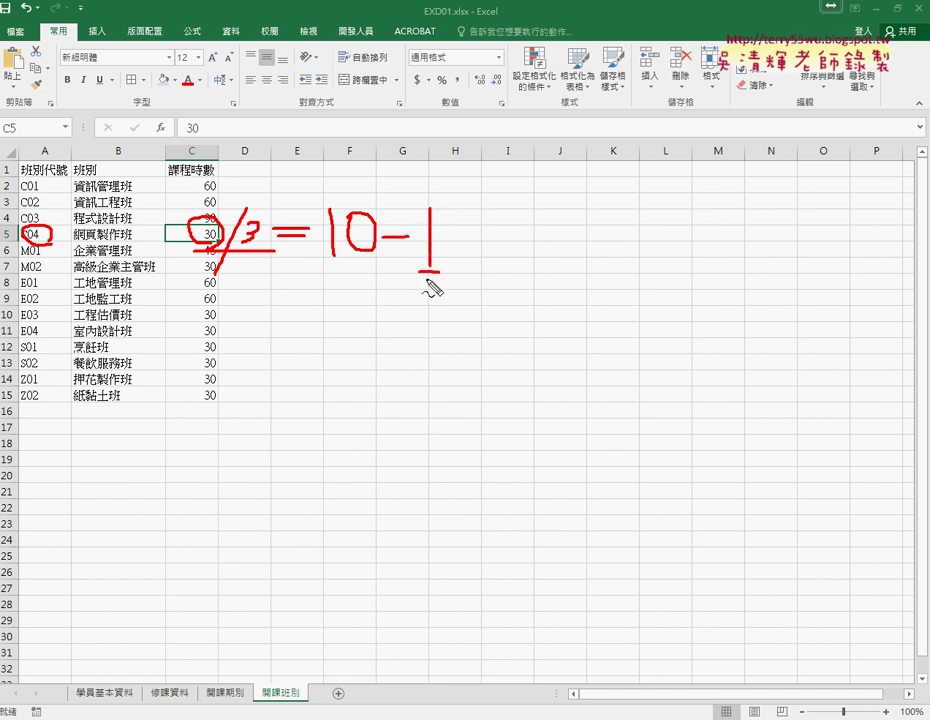
key("Escape")
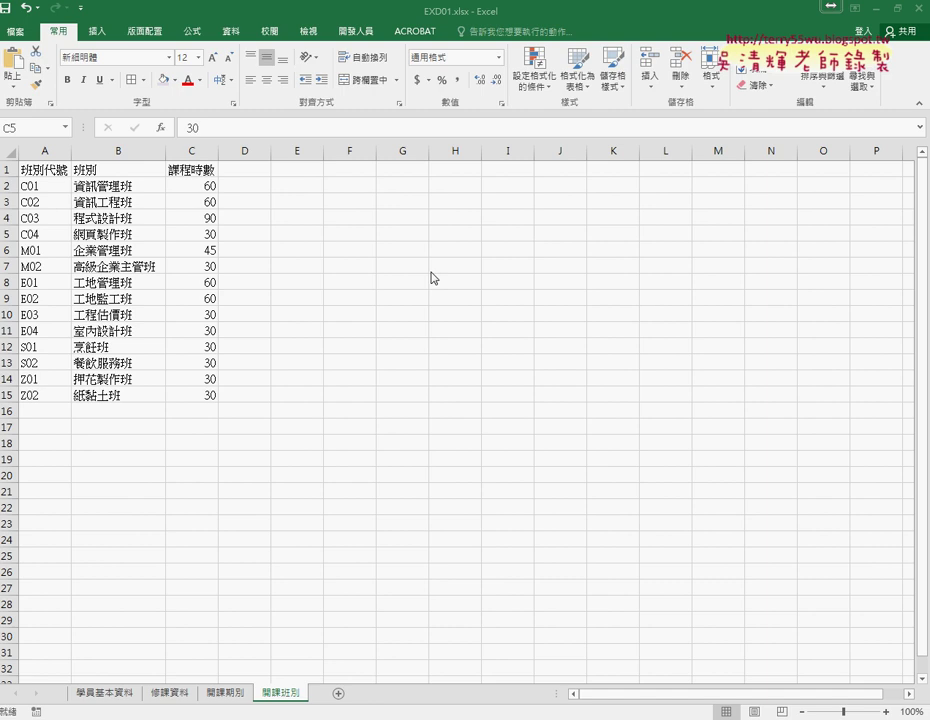
- Return to 開課期別, check the C2 start date, and select D2 for the first end date
left_click(228, 693)
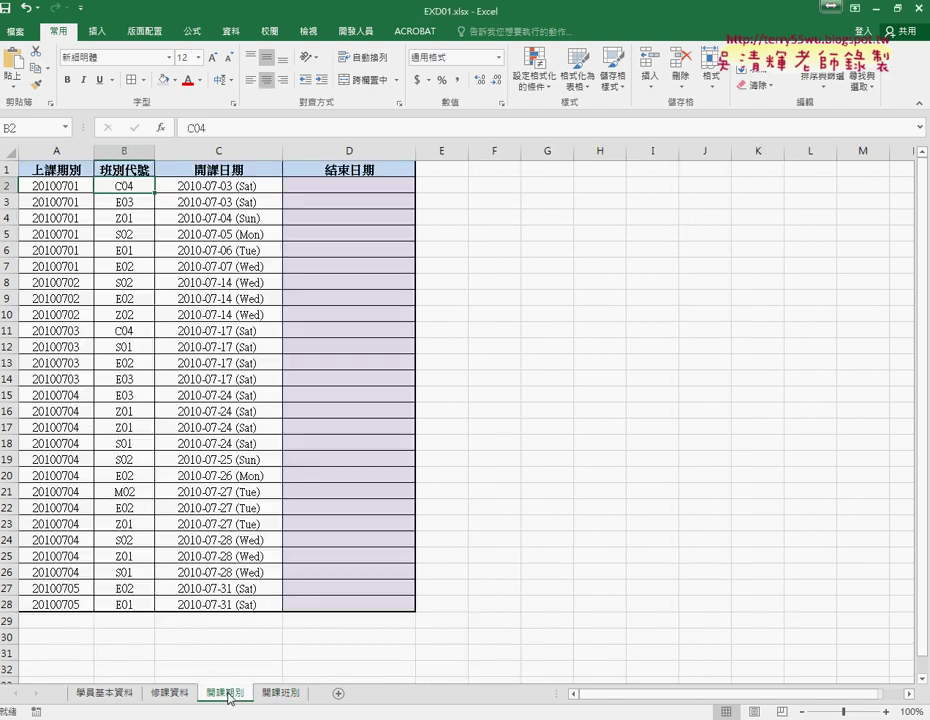
left_click(218, 151)
left_click(219, 186)
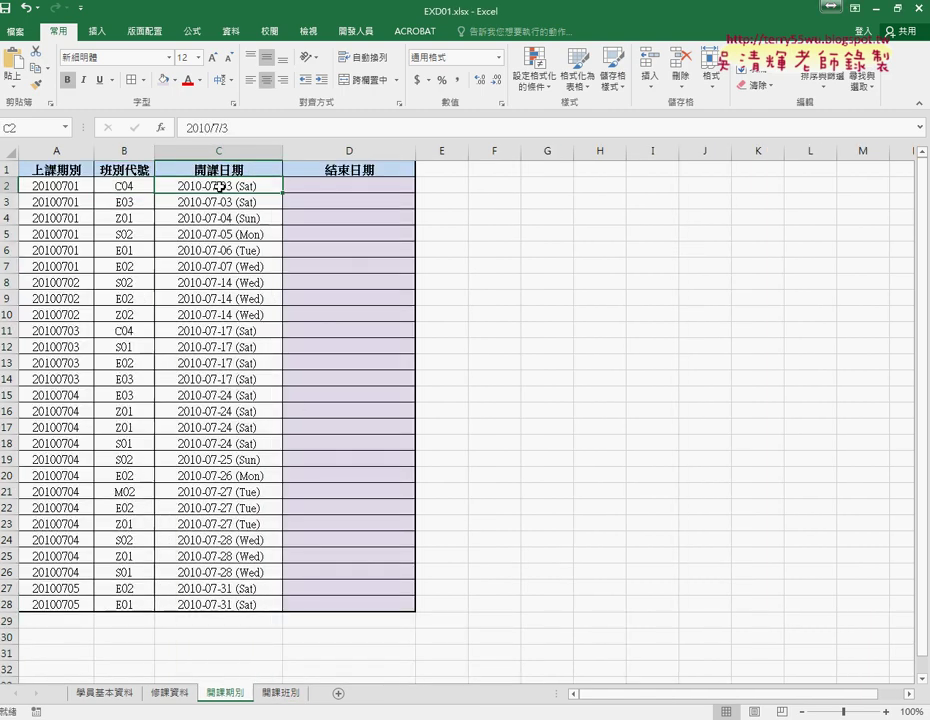
left_click(325, 186)
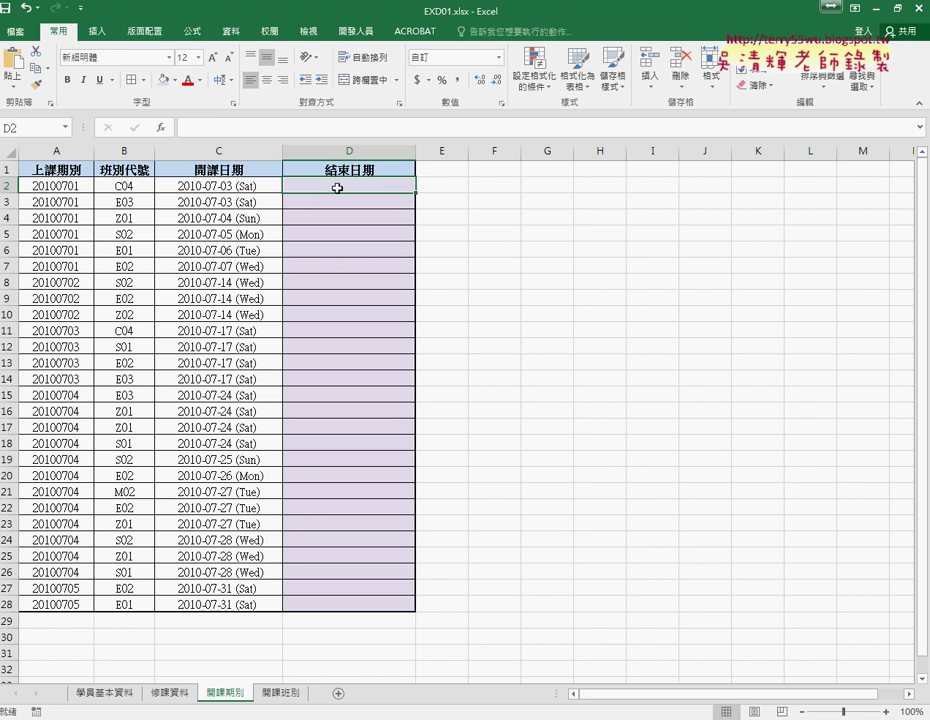
left_click(264, 163)
left_click(345, 190)
type("-")
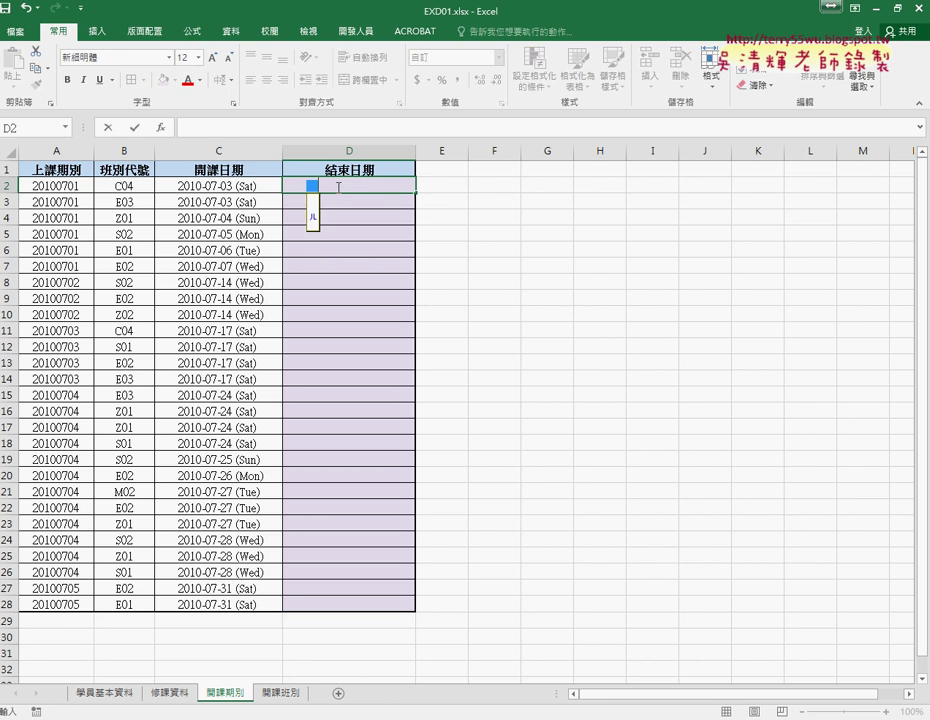
key("Return")
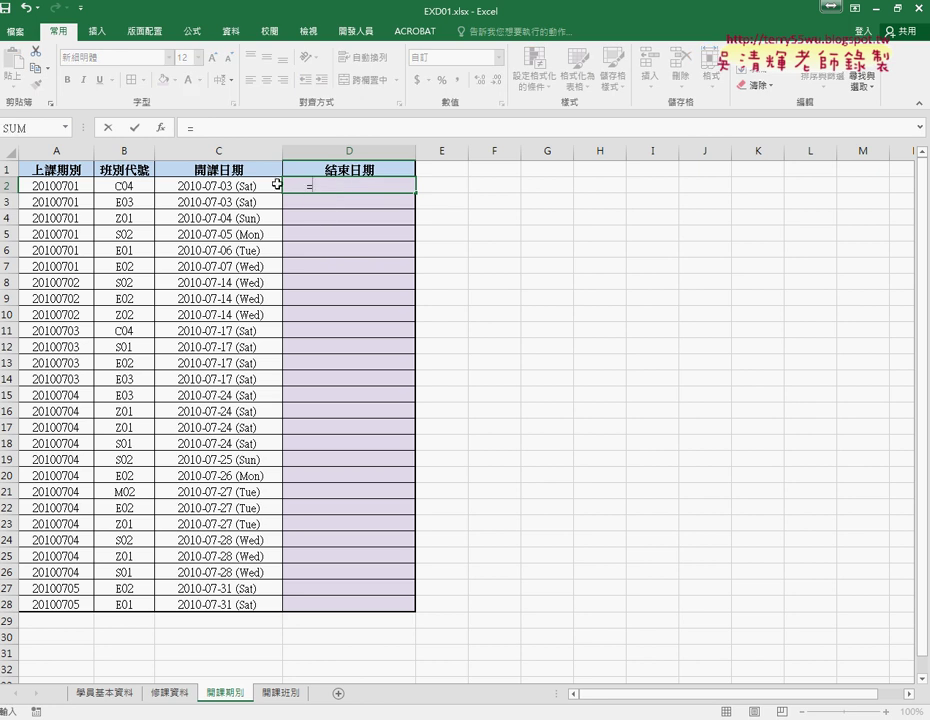
left_click(243, 189)
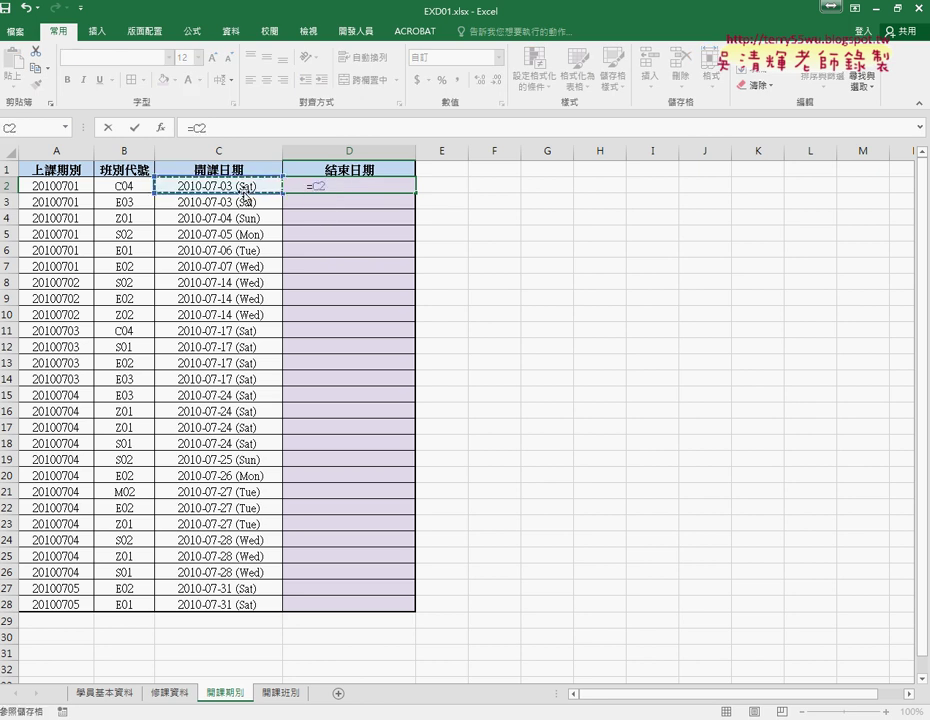
type("+63")
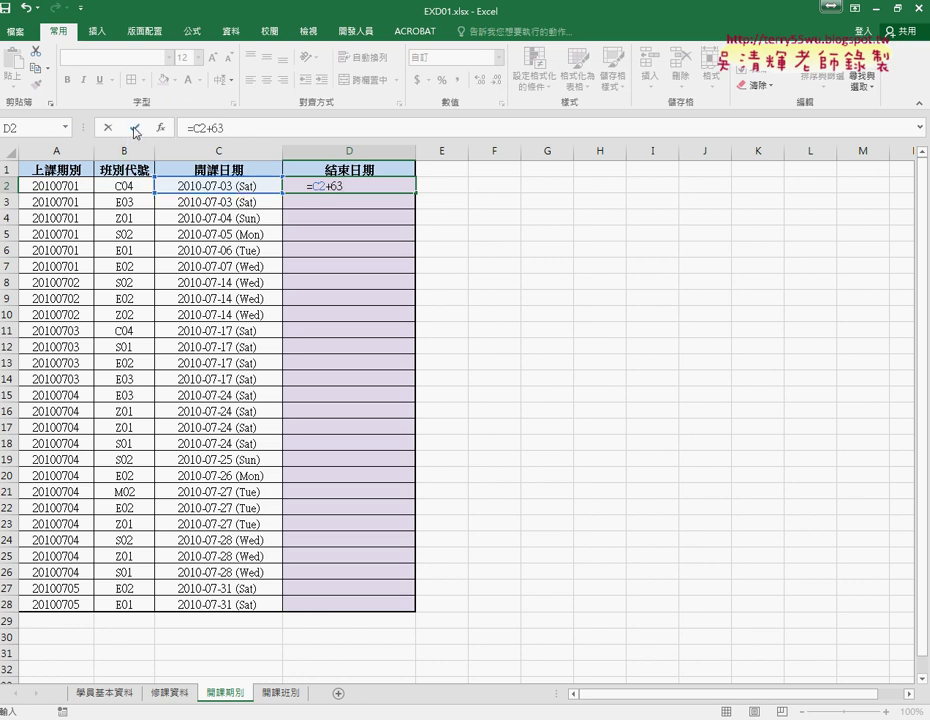
left_click(134, 128)
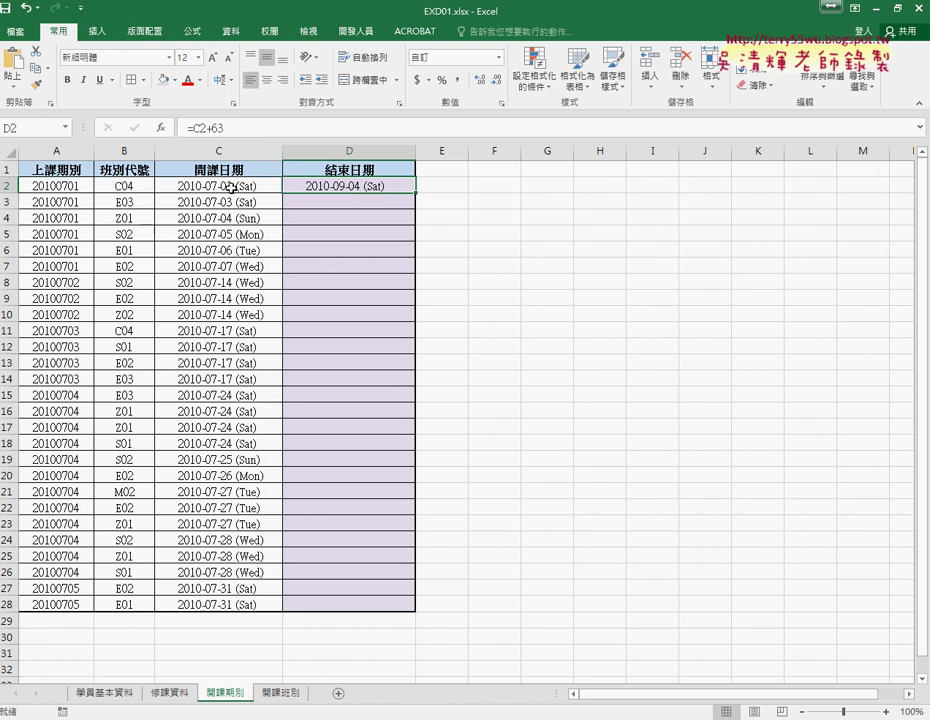
left_click(218, 128)
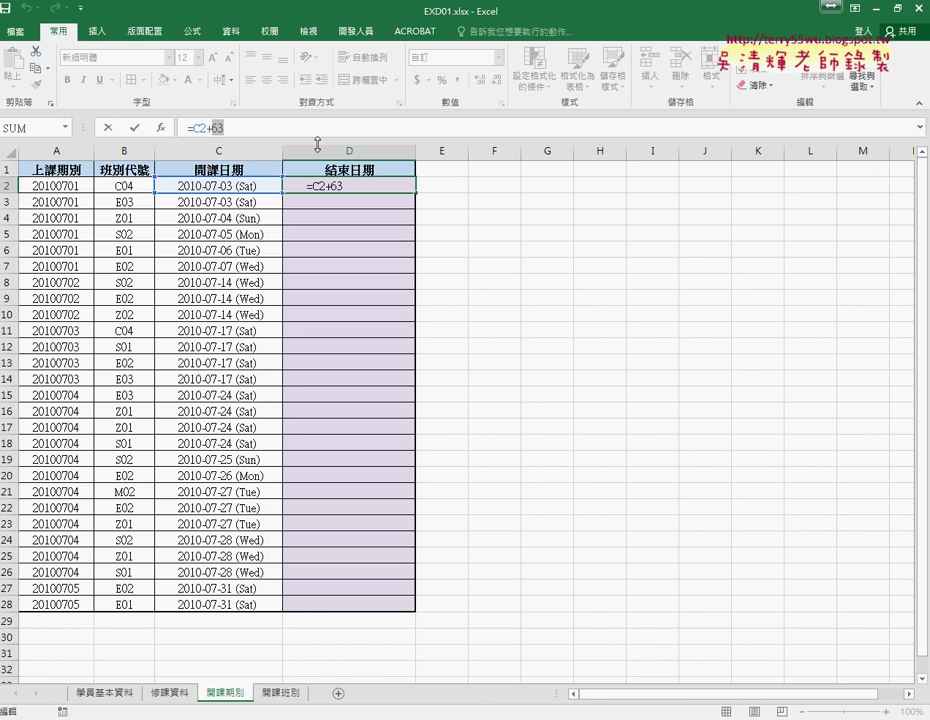
left_click(134, 128)
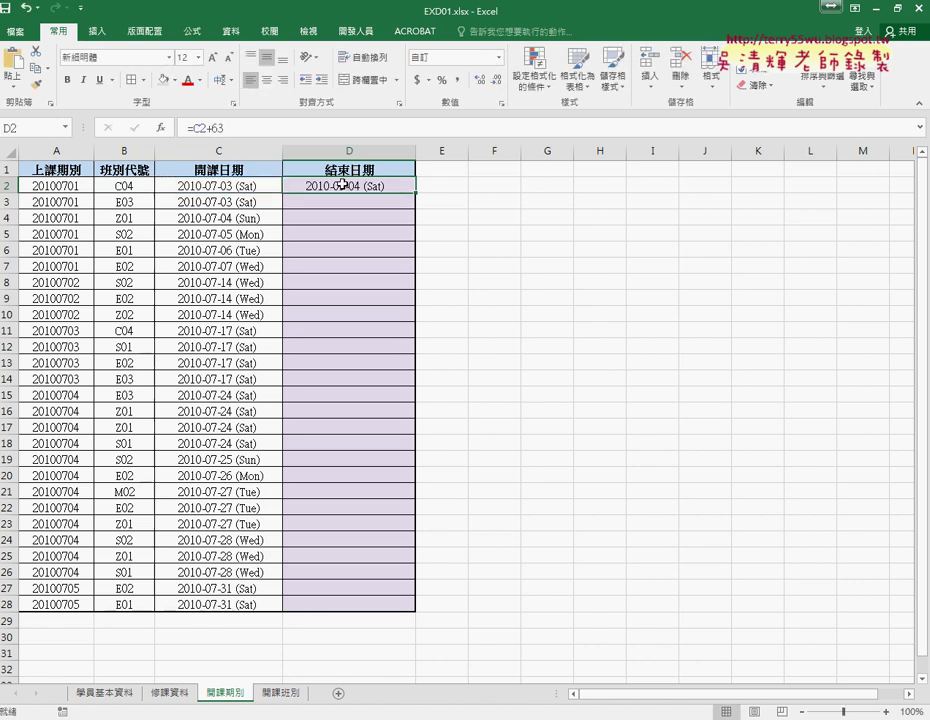
key("Delete")
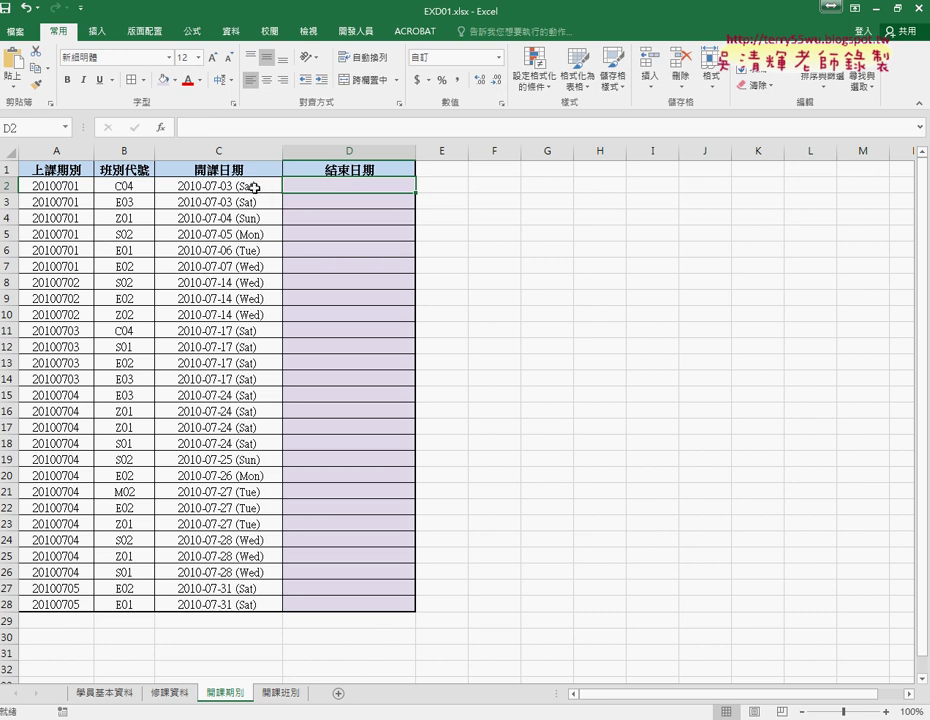
- Select C2 and highlight its stored date value for explanation
left_click(260, 187)
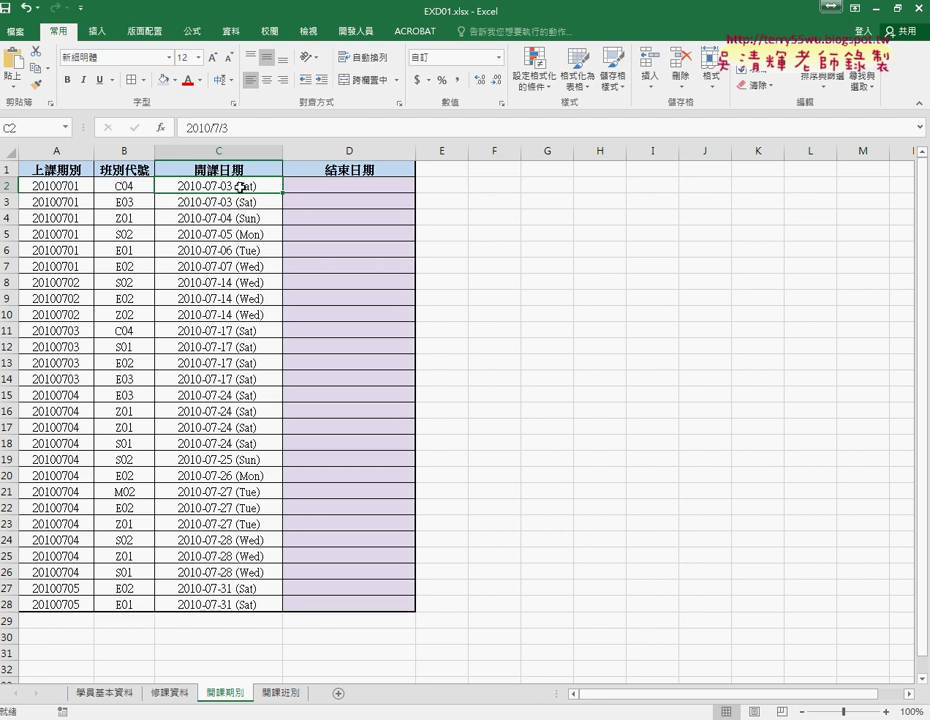
mouse_move(185, 137)
left_mouse_down()
mouse_move(205, 137)
mouse_move(234, 98)
mouse_move(200, 150)
mouse_move(268, 146)
left_mouse_up()
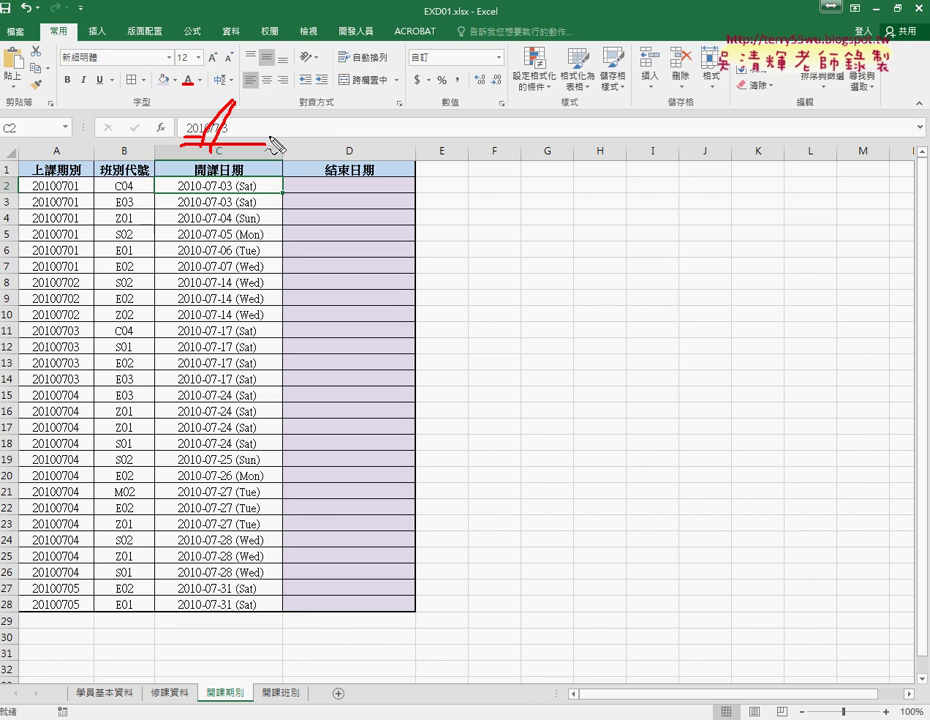
key("Escape")
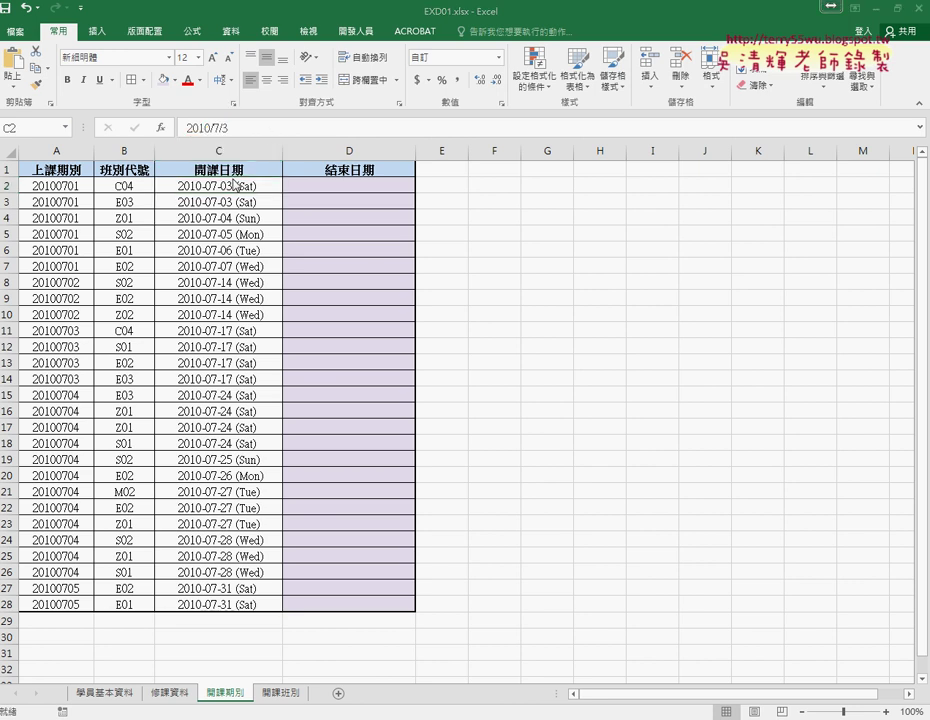
- Format C2 as General so the start date shows as serial number 40362
right_click(248, 188)
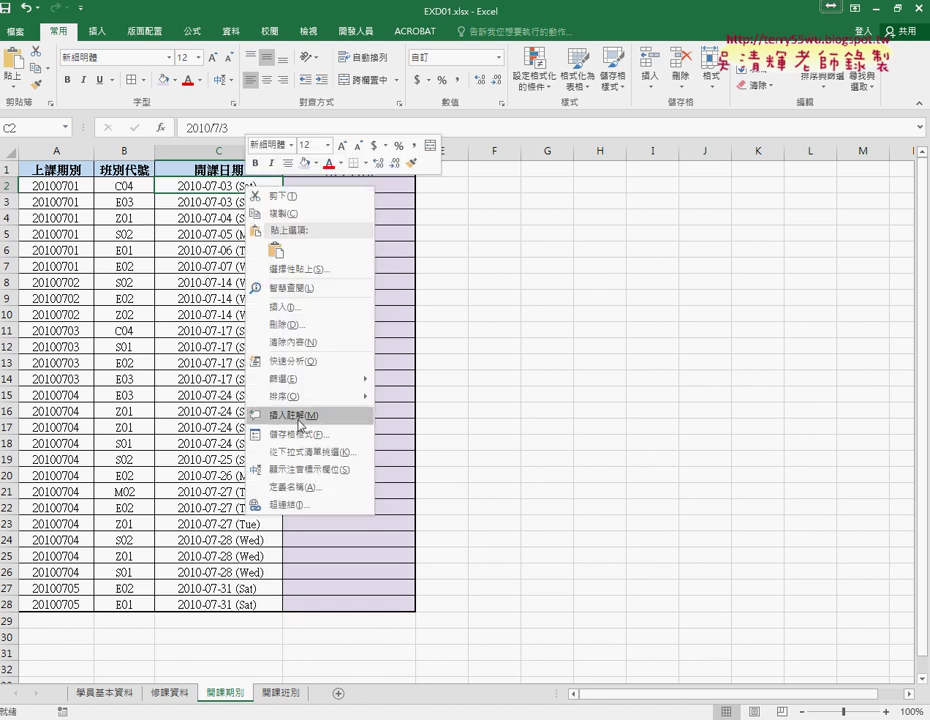
left_click(295, 434)
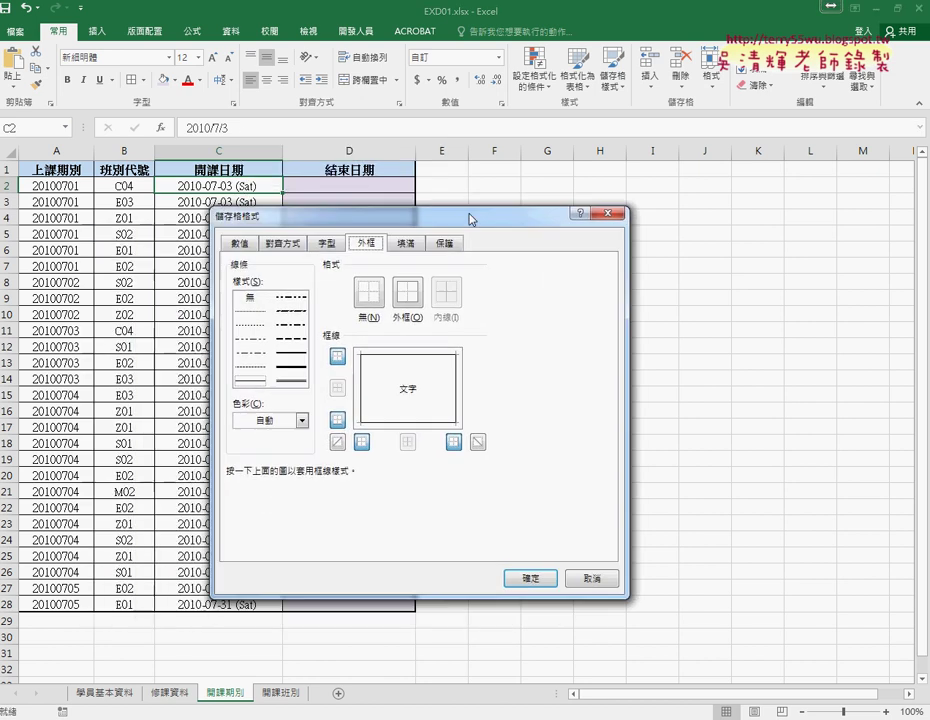
left_click_drag(318, 236, 611, 168)
left_click(415, 198)
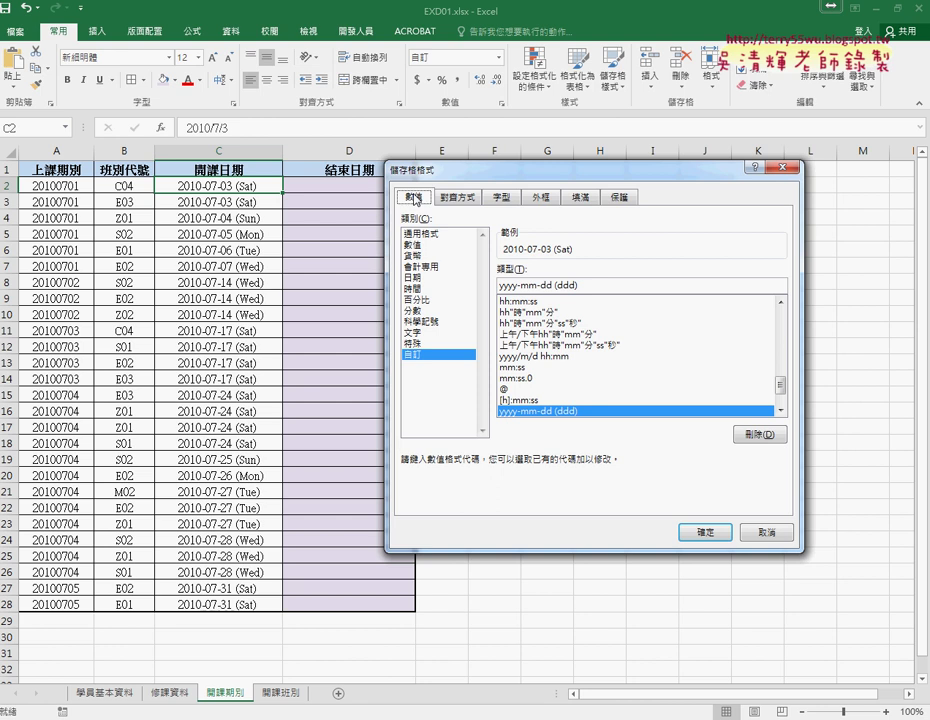
left_click(413, 233)
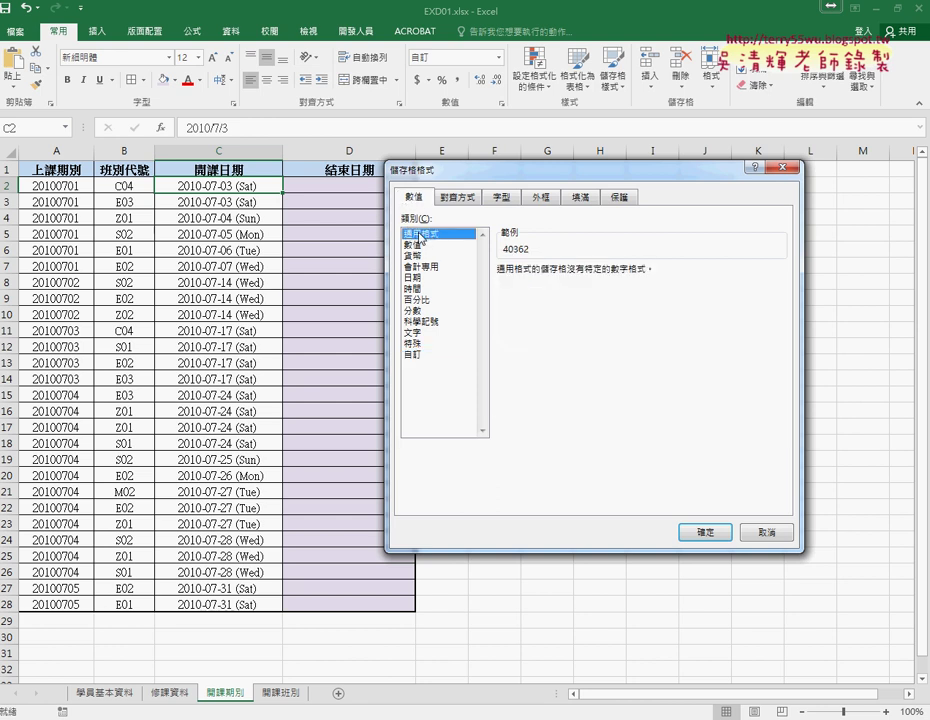
left_click(701, 537)
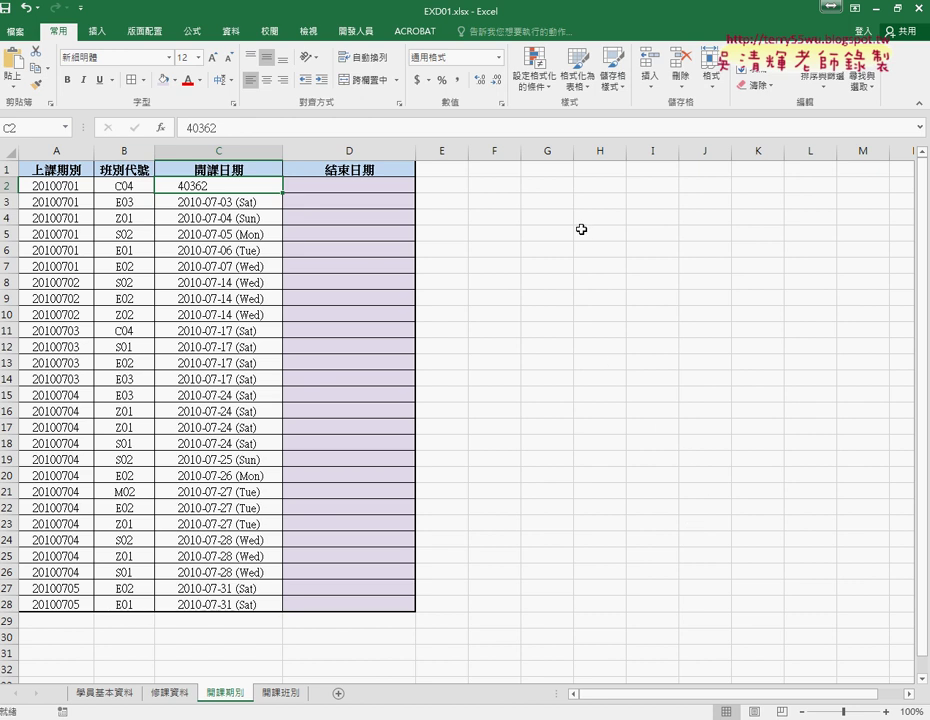
- Enter the date 1900/1/1 in F2
left_click(480, 186)
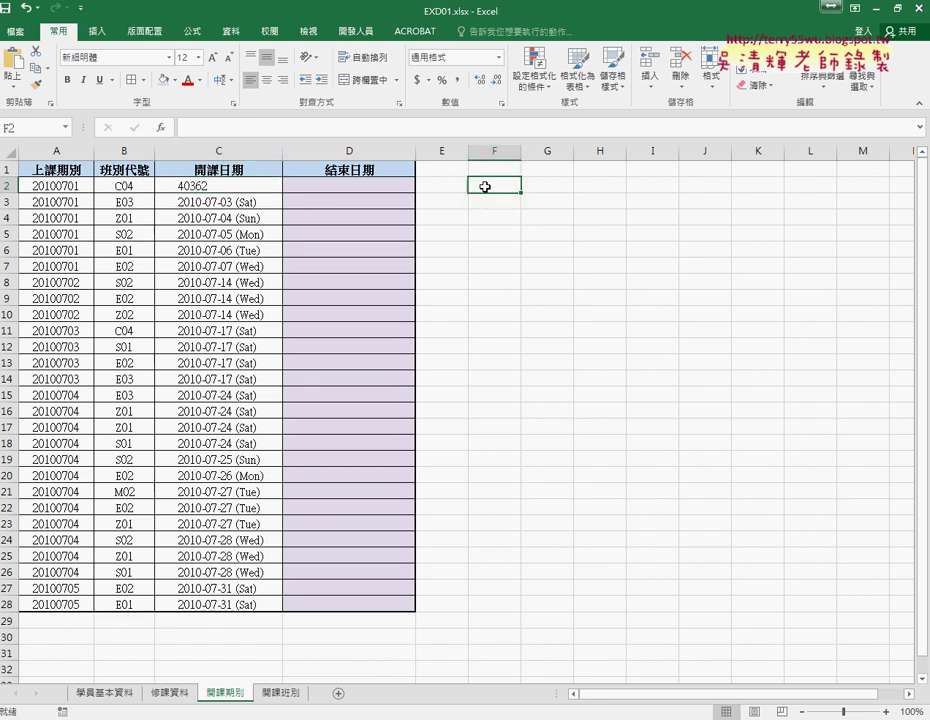
type("1900/1/1")
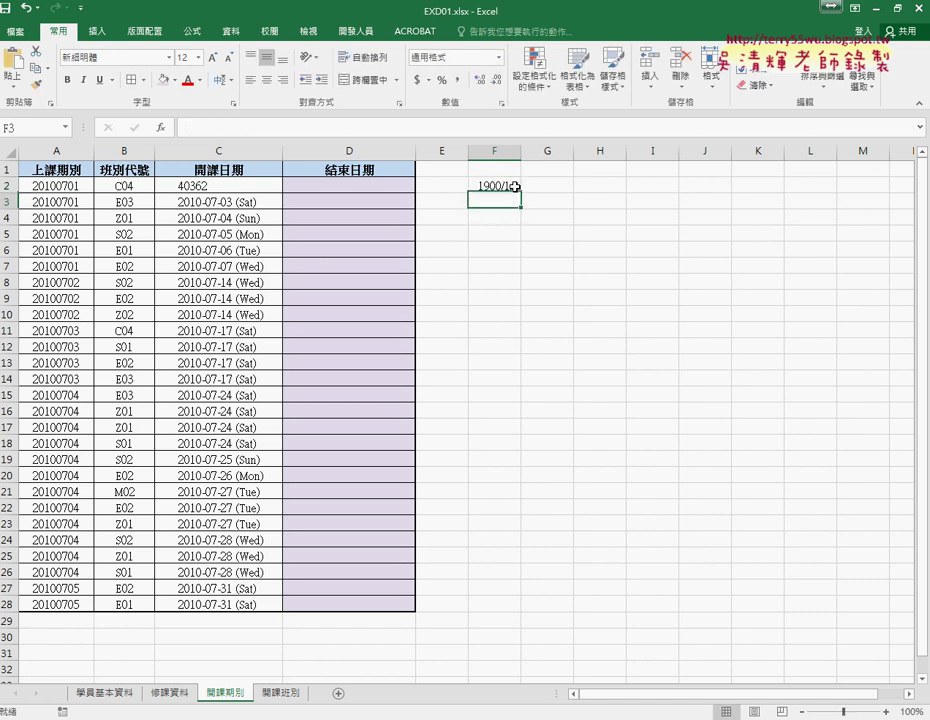
key("ctrl+Return")
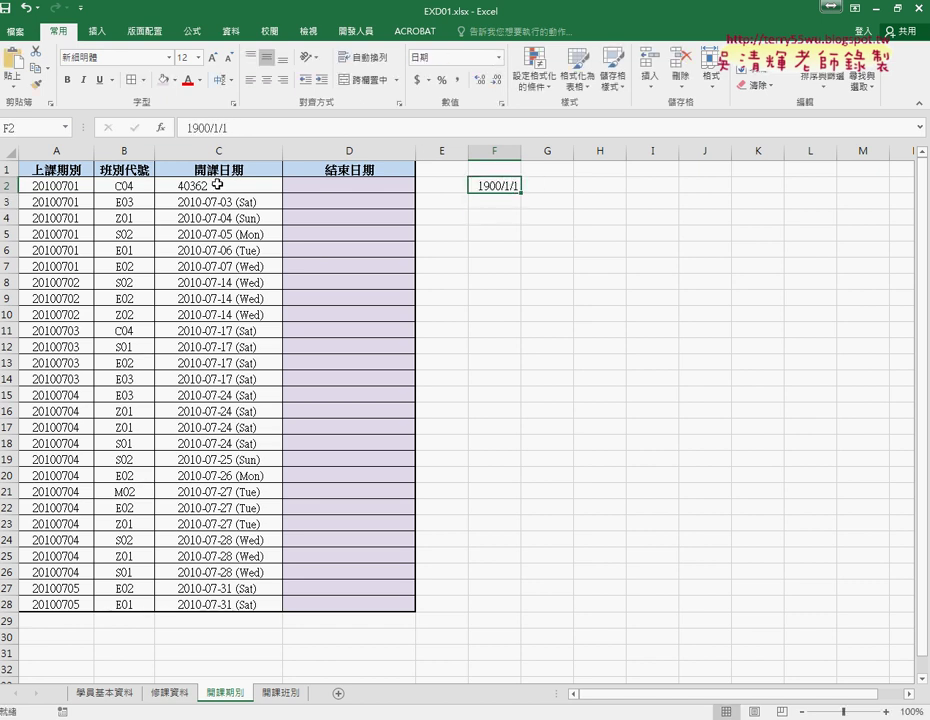
- Format F2 as General to show 1, then restore date formats
right_click(502, 186)
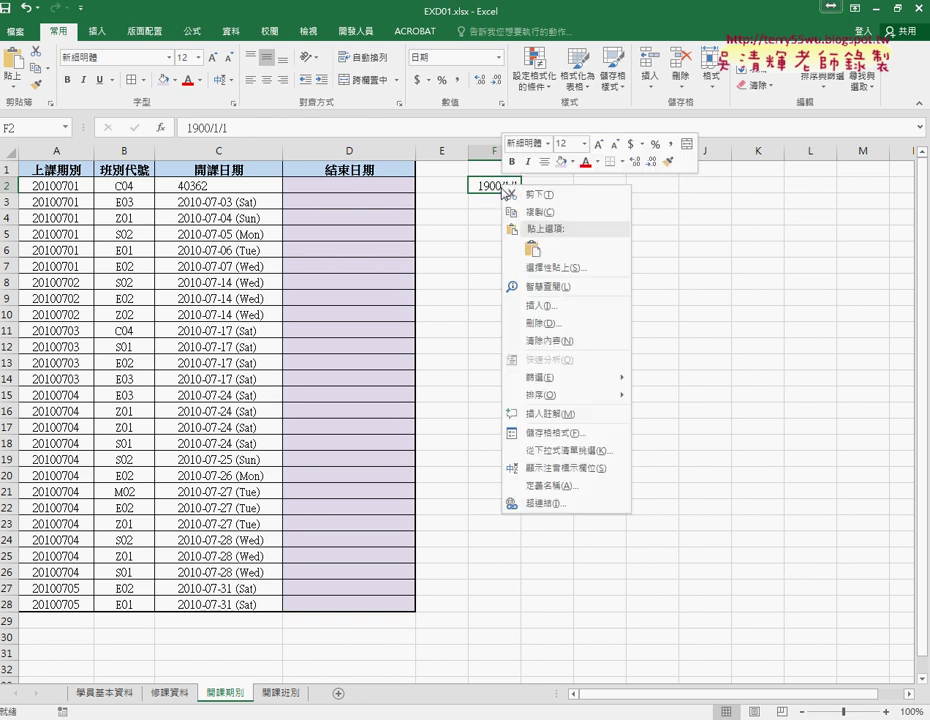
left_click(545, 430)
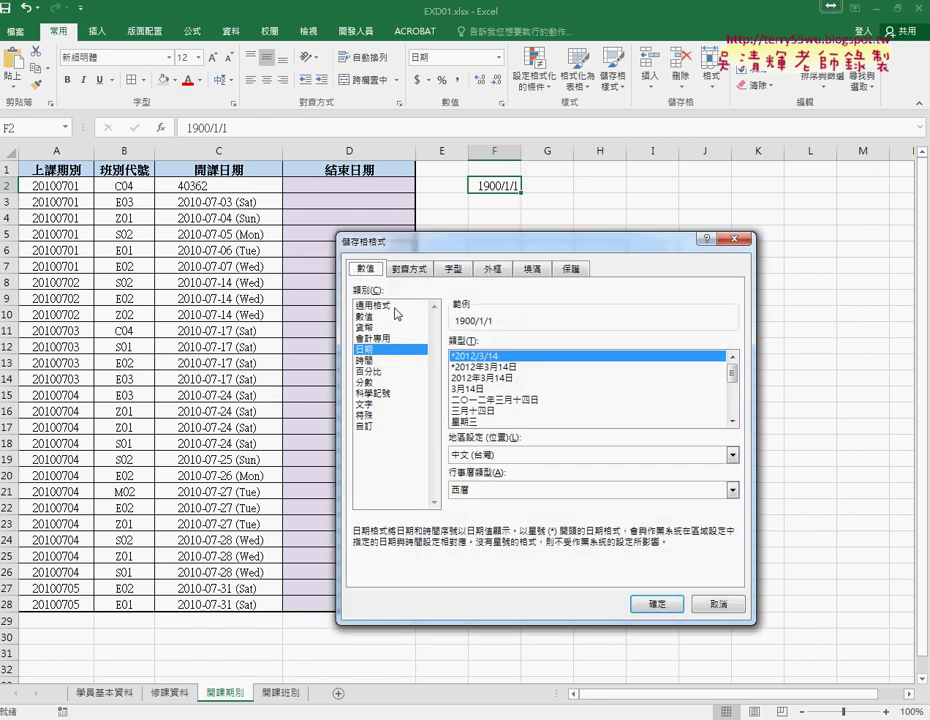
left_click(374, 305)
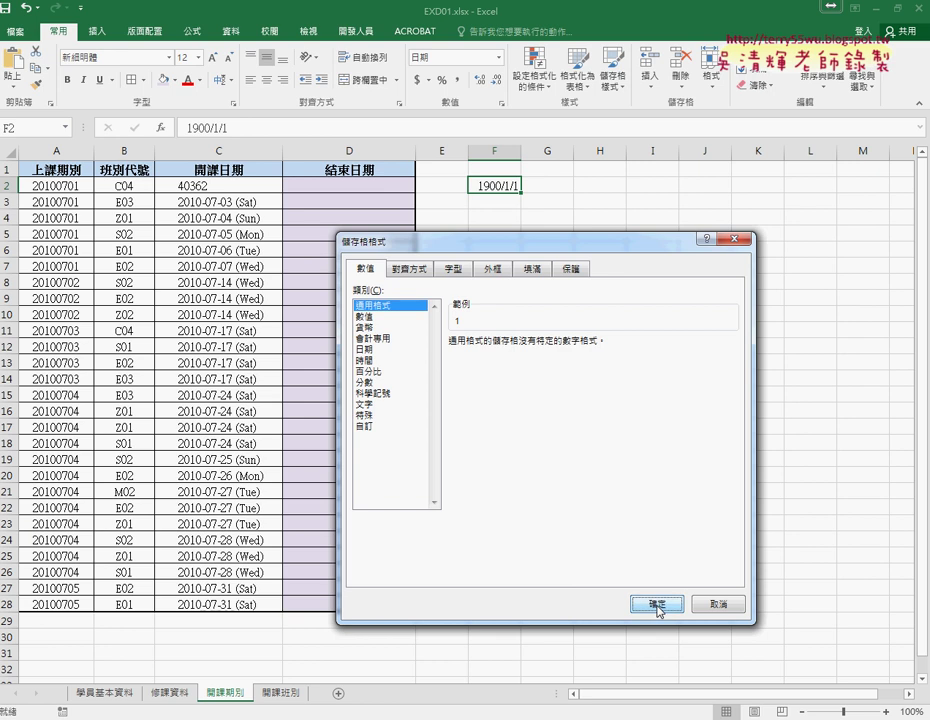
left_click(655, 603)
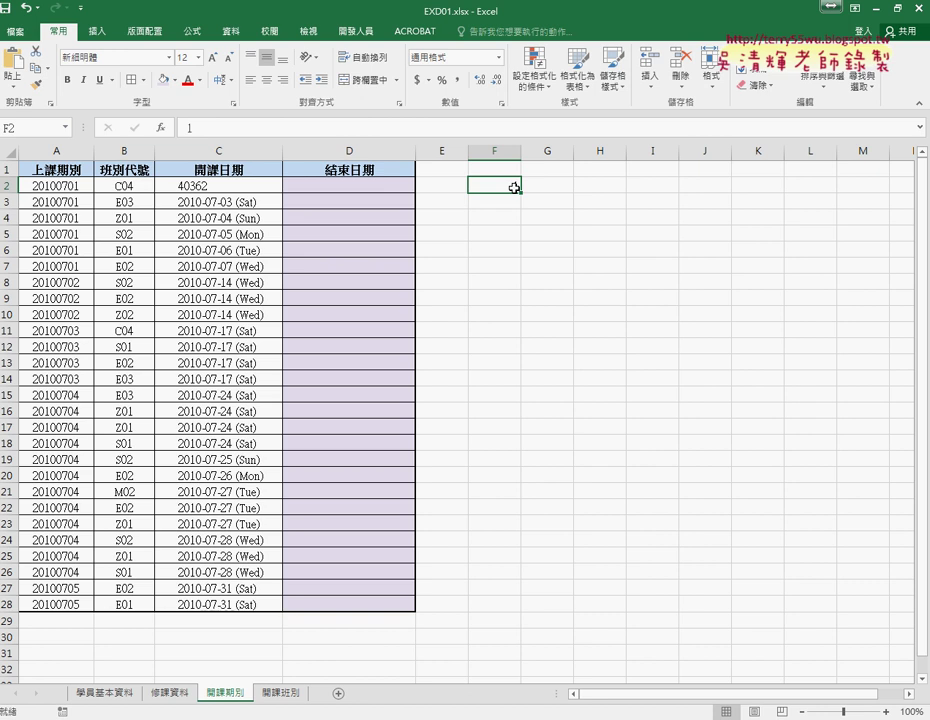
key("ctrl+shift+3")
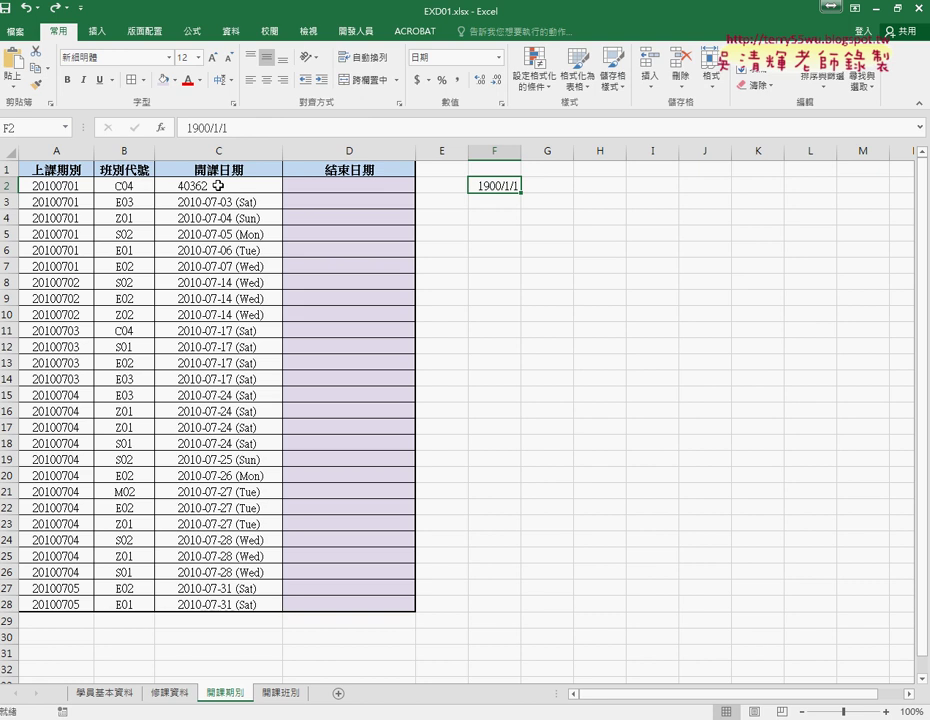
key("ctrl+z")
key("ctrl+z")
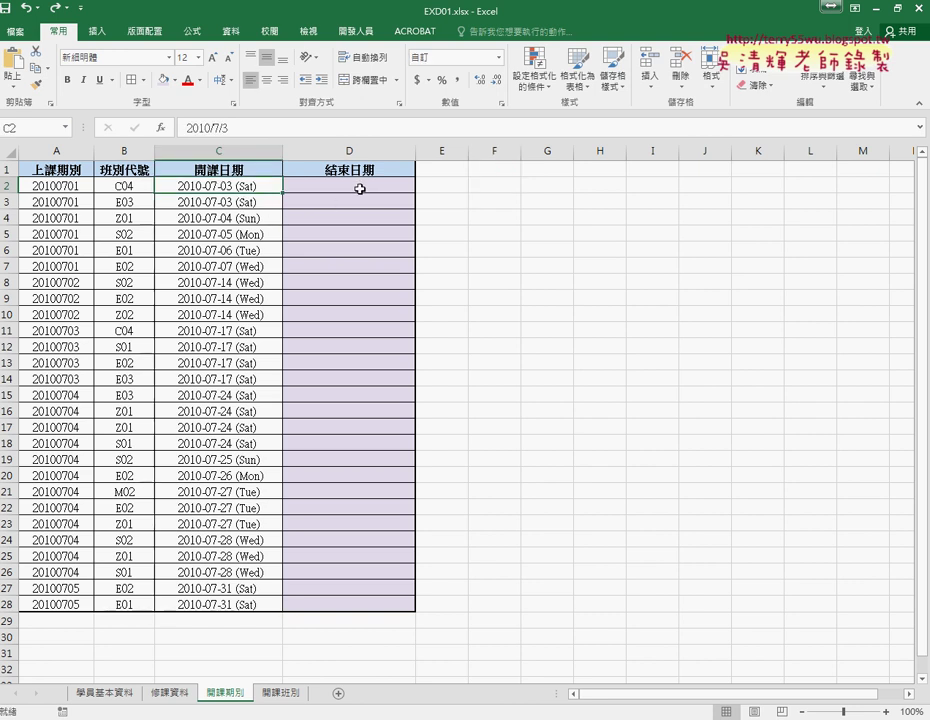
left_click(129, 185)
left_click(351, 187)
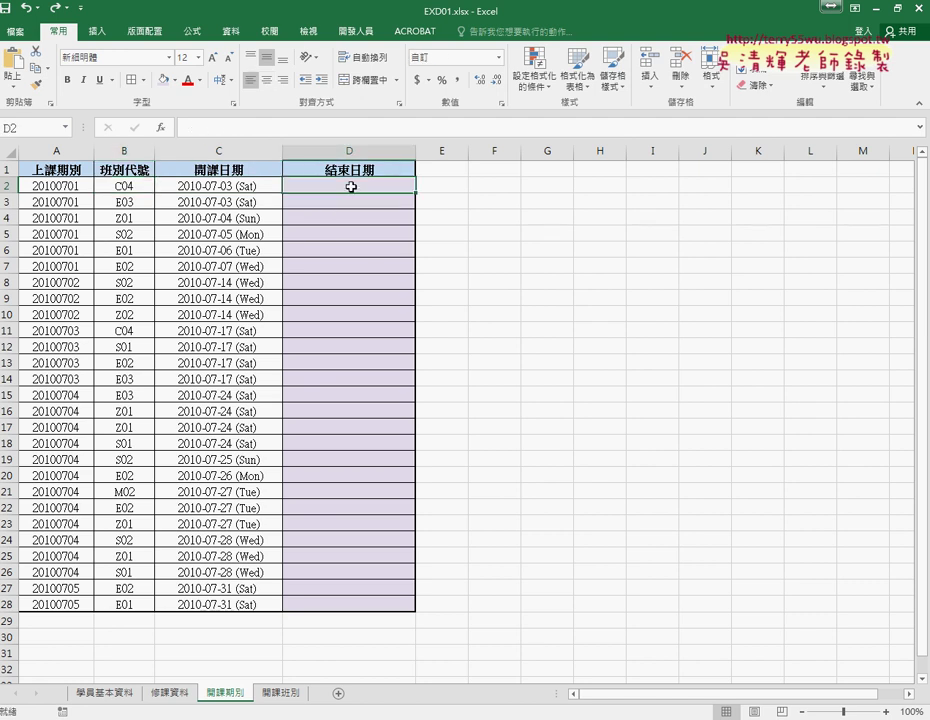
left_click(129, 186)
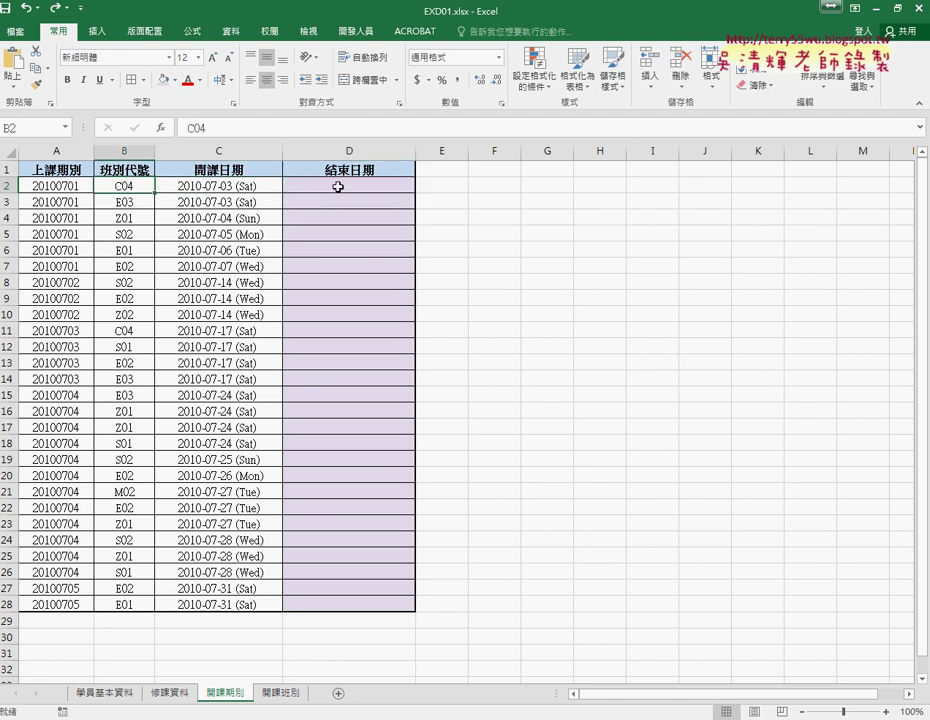
left_click(280, 692)
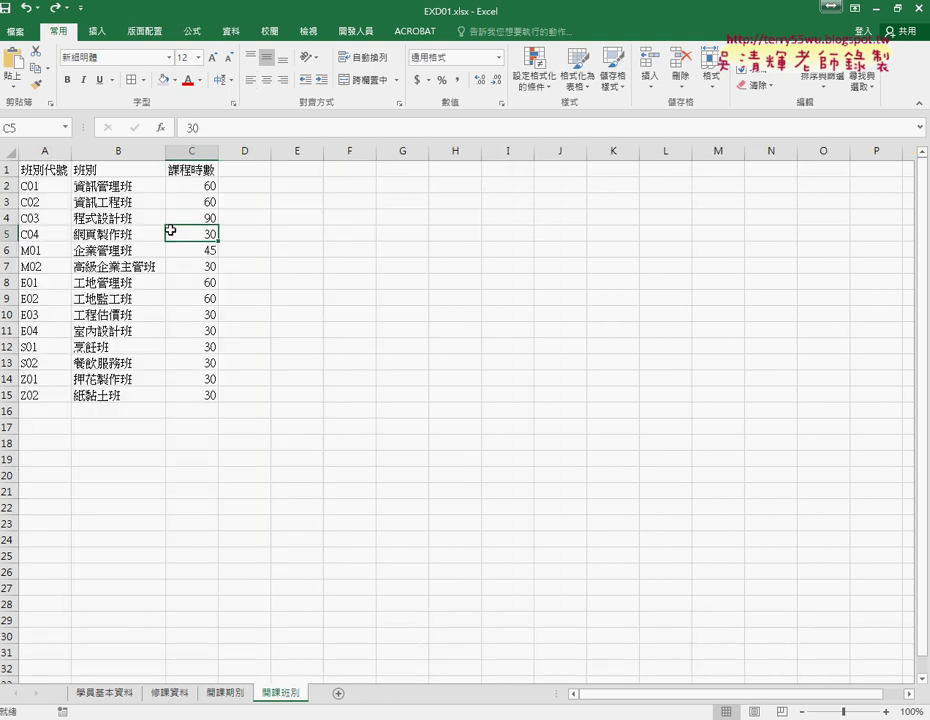
left_click_drag(40, 234, 192, 241)
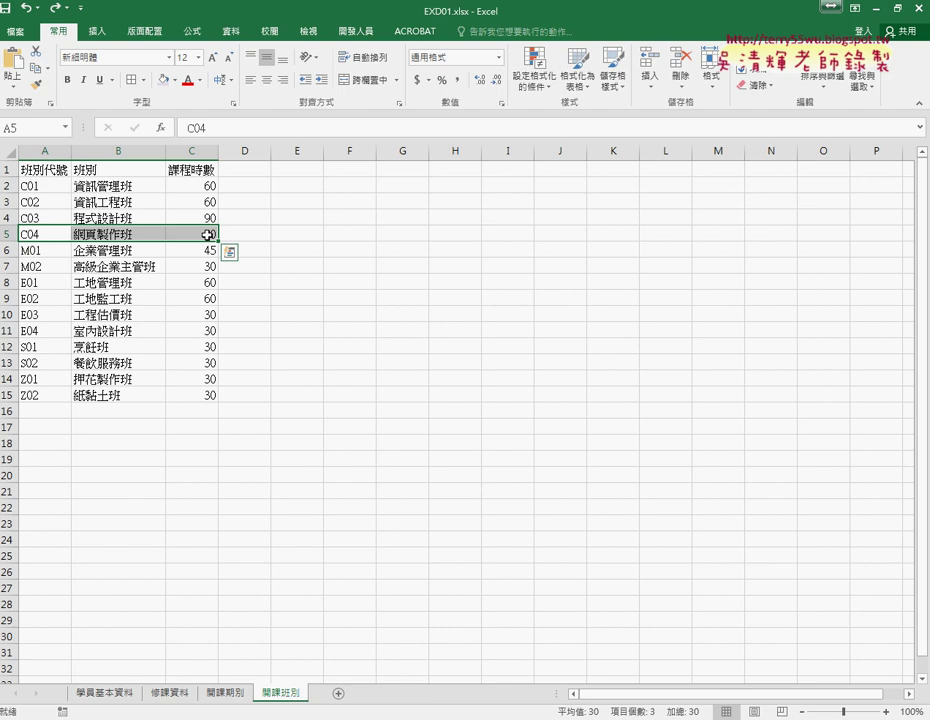
left_click(228, 694)
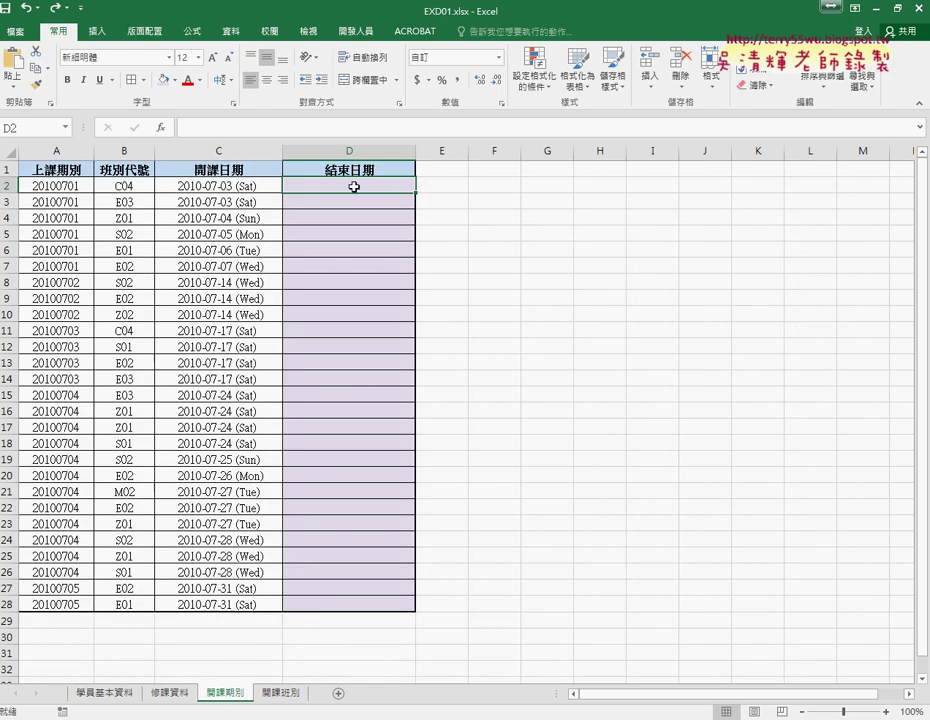
- Insert a function in D2, choosing VLOOKUP from the 檢視與參照 category
left_click(163, 130)
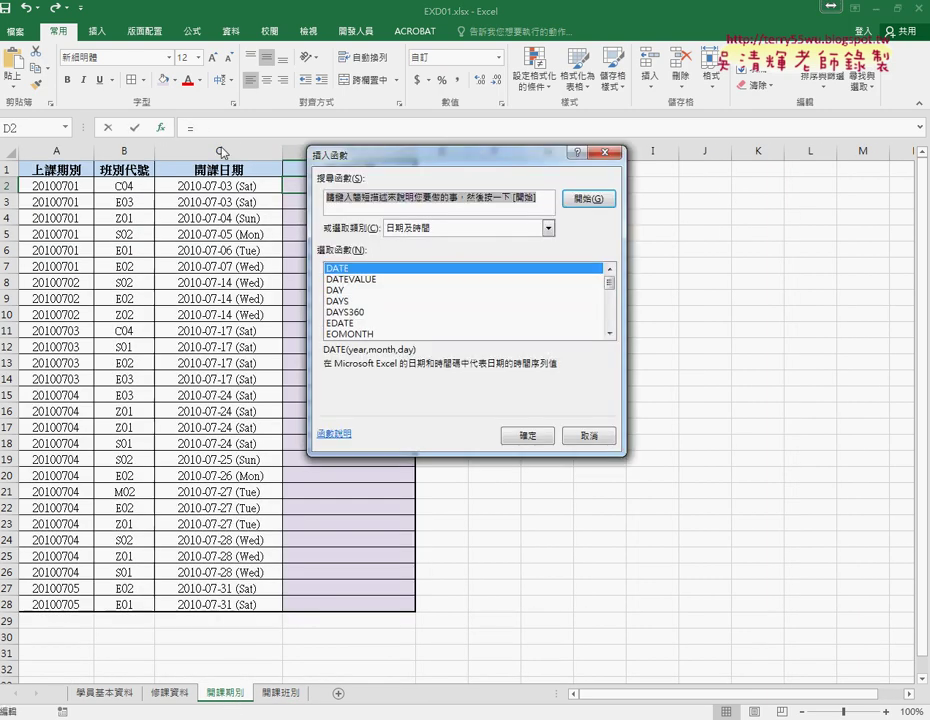
left_click(446, 230)
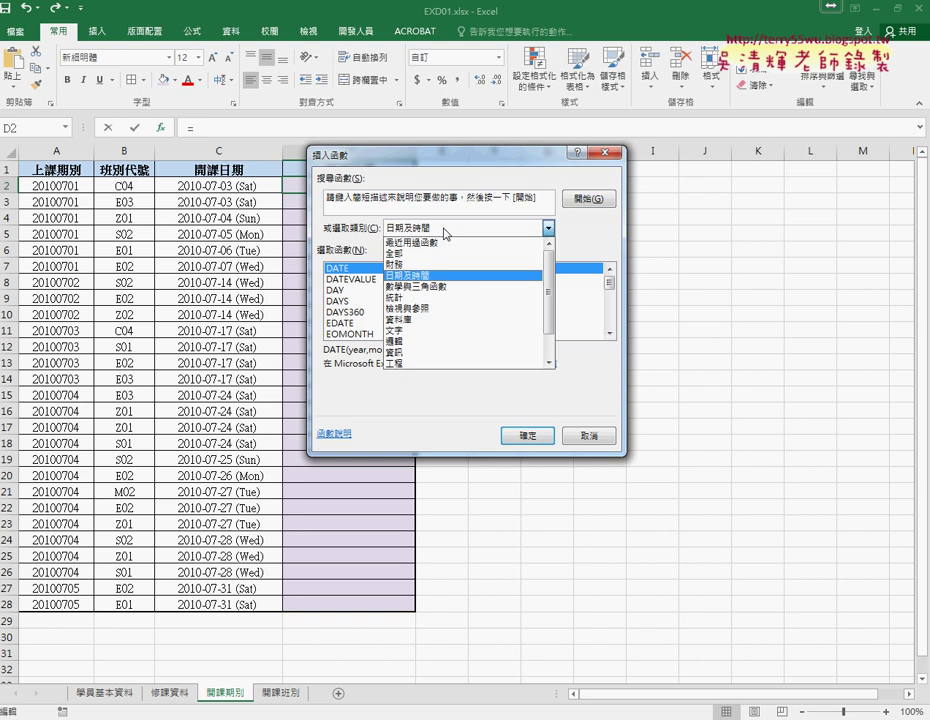
left_click(423, 309)
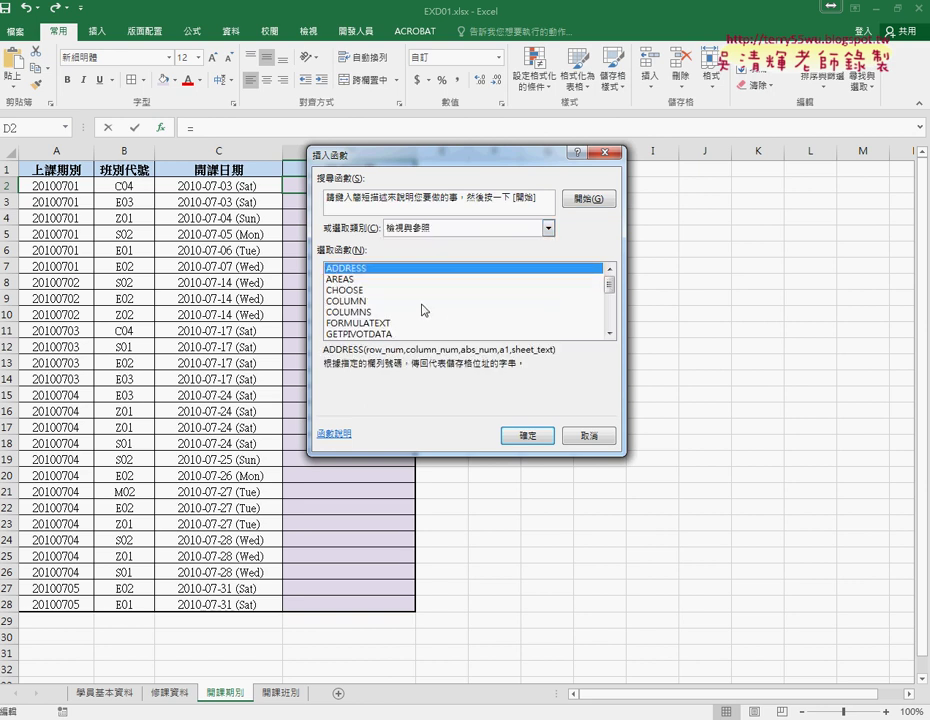
left_click_drag(610, 288, 610, 322)
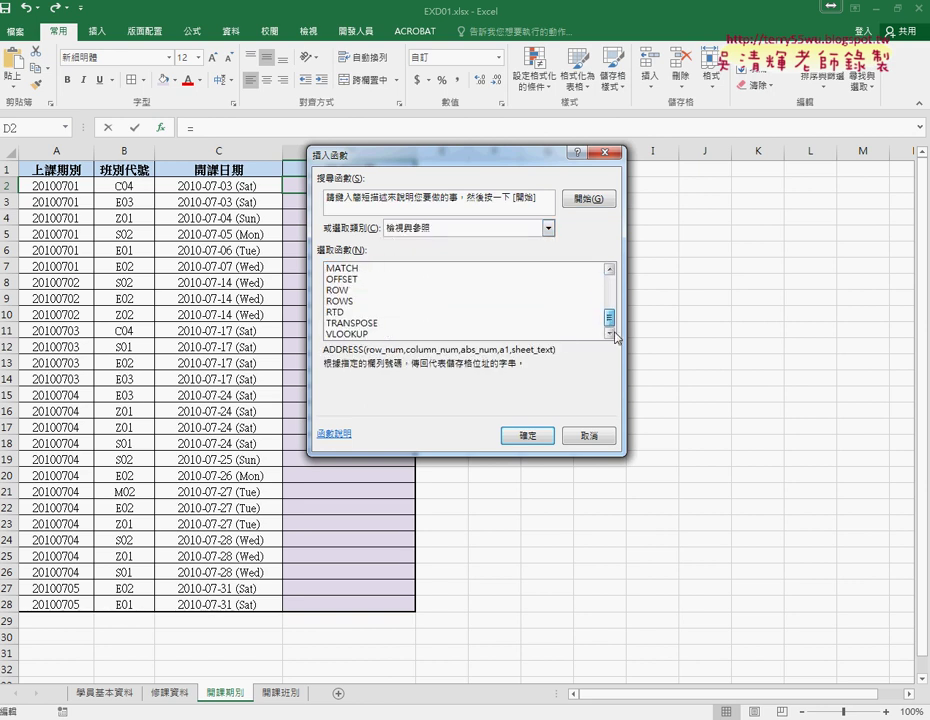
left_click(400, 333)
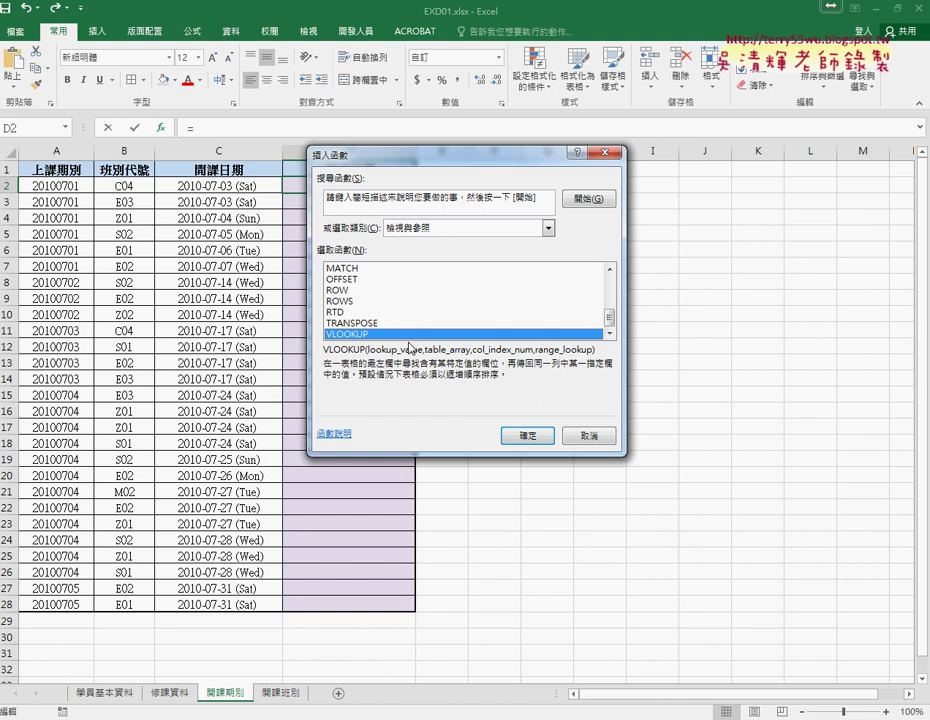
- Set VLOOKUP's Lookup_value to B2 (class code C04)
left_click(528, 437)
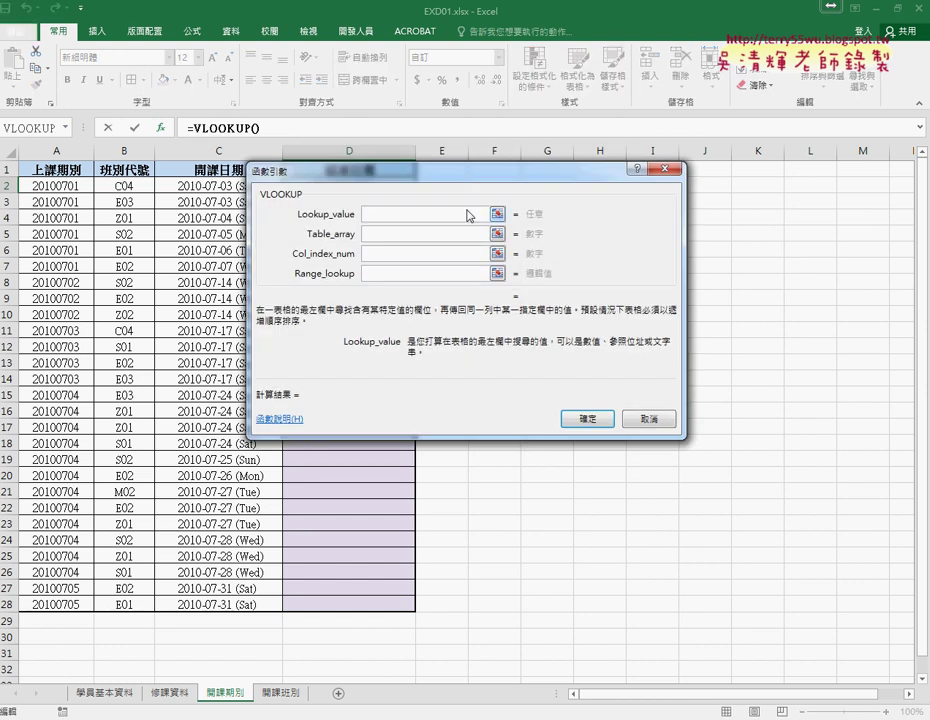
left_click_drag(345, 170, 555, 168)
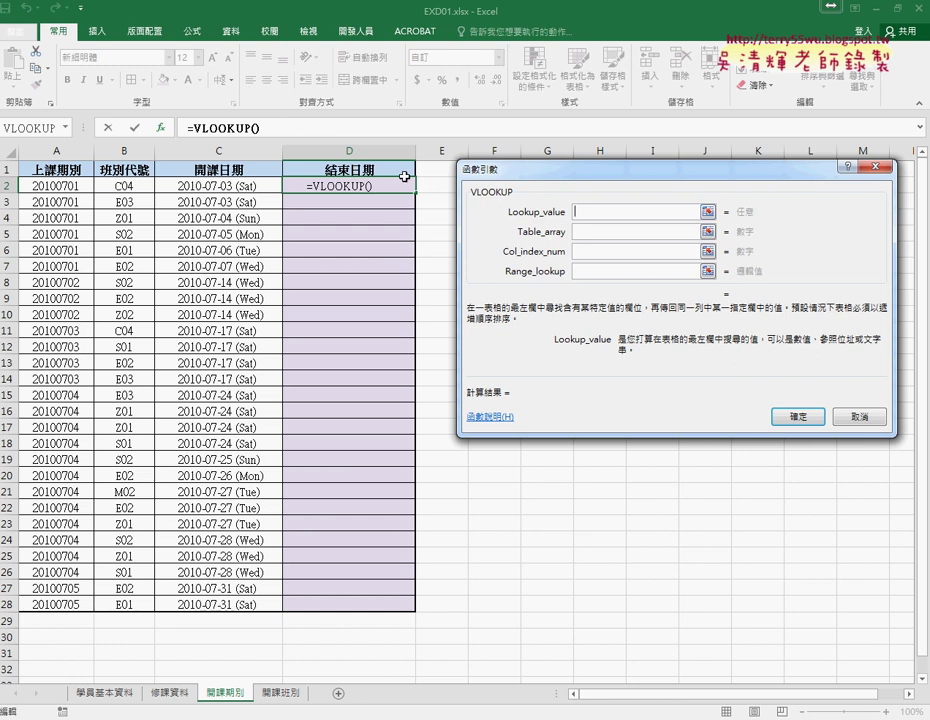
left_click(129, 187)
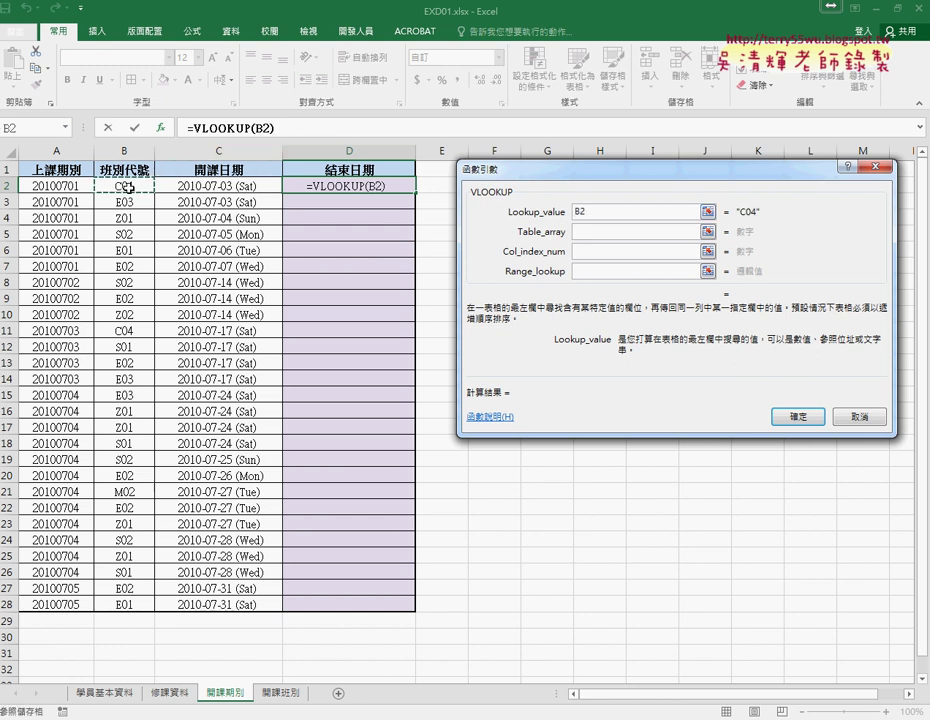
left_click(602, 231)
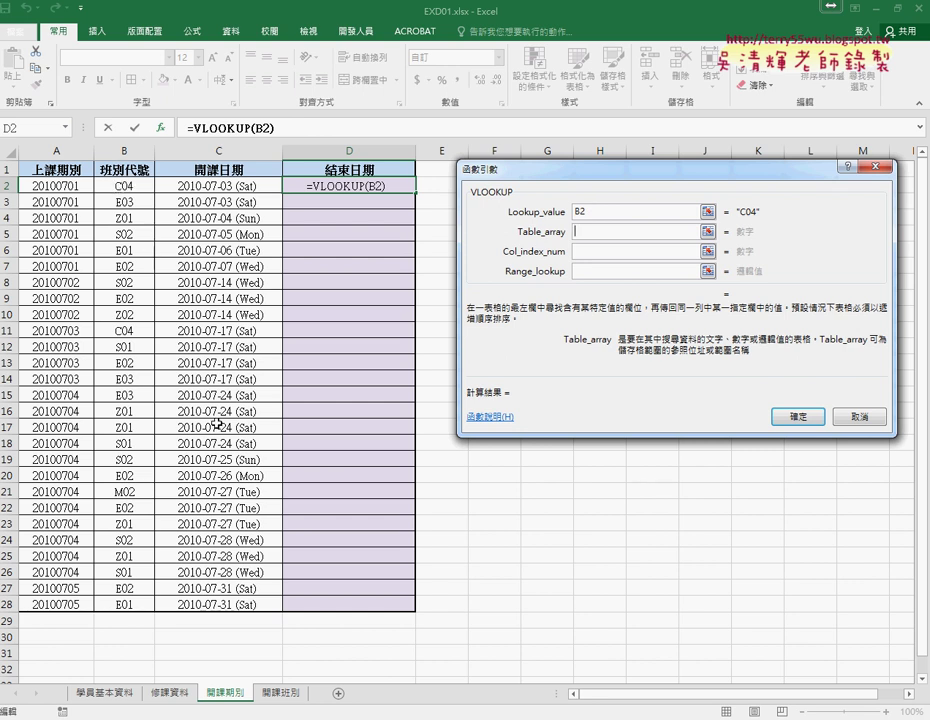
- Set Table_array to 開課班別!A2:C15 and annotate the class table on screen
left_click(289, 699)
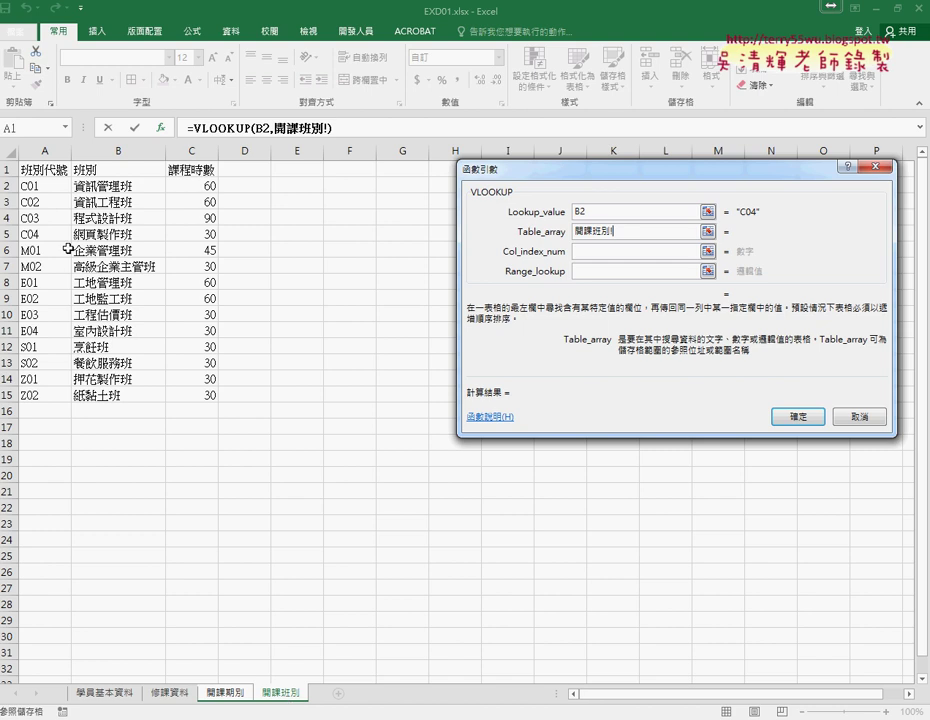
left_click_drag(40, 186, 209, 396)
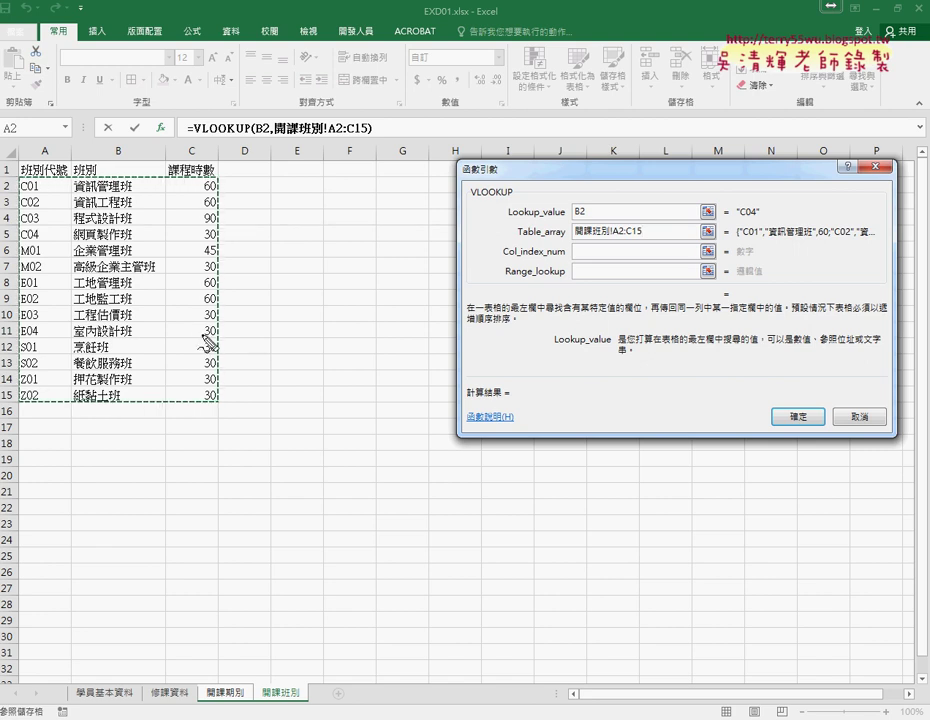
mouse_move(38, 100)
left_mouse_down()
mouse_move(25, 146)
mouse_move(15, 395)
left_mouse_up()
mouse_move(18, 183)
left_mouse_down()
mouse_move(85, 183)
mouse_move(214, 265)
mouse_move(166, 404)
mouse_move(46, 404)
left_mouse_up()
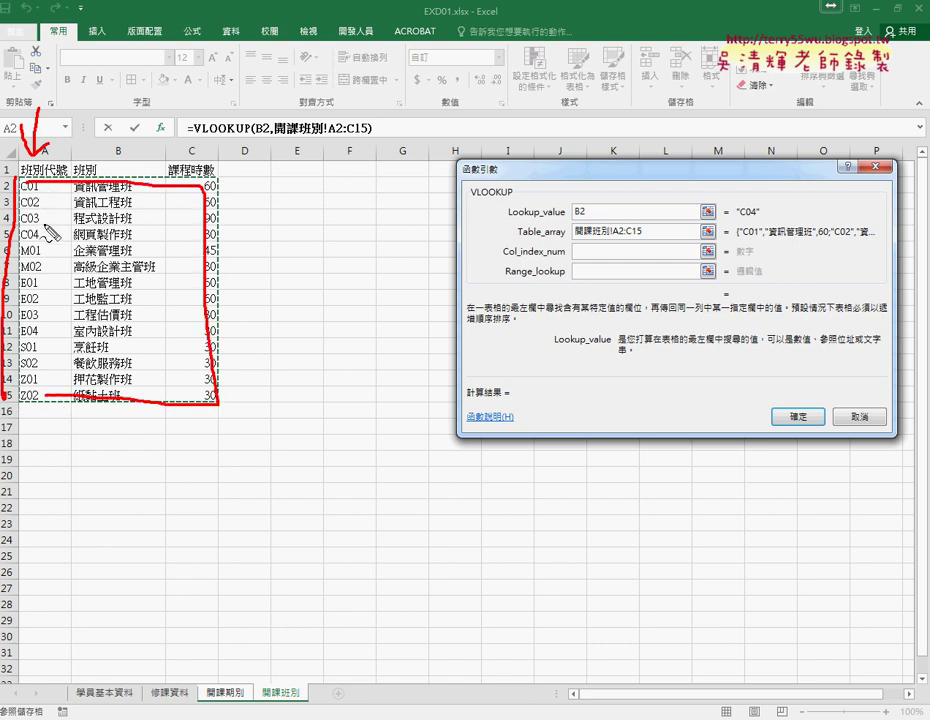
mouse_move(40, 229)
left_mouse_down()
mouse_move(45, 237)
mouse_move(40, 229)
left_mouse_up()
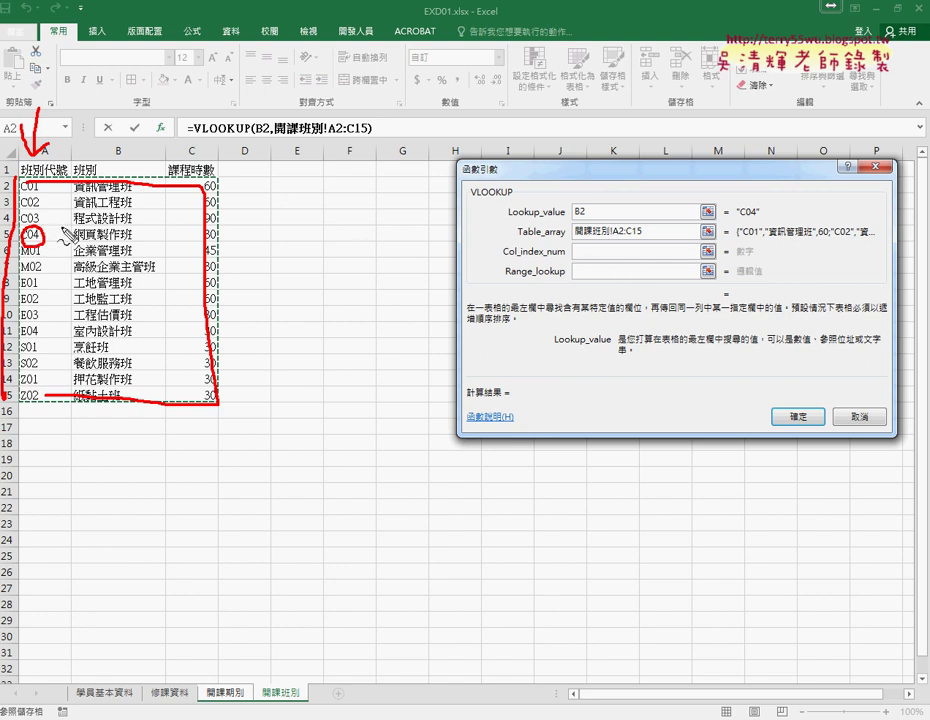
left_click_drag(49, 44, 58, 100)
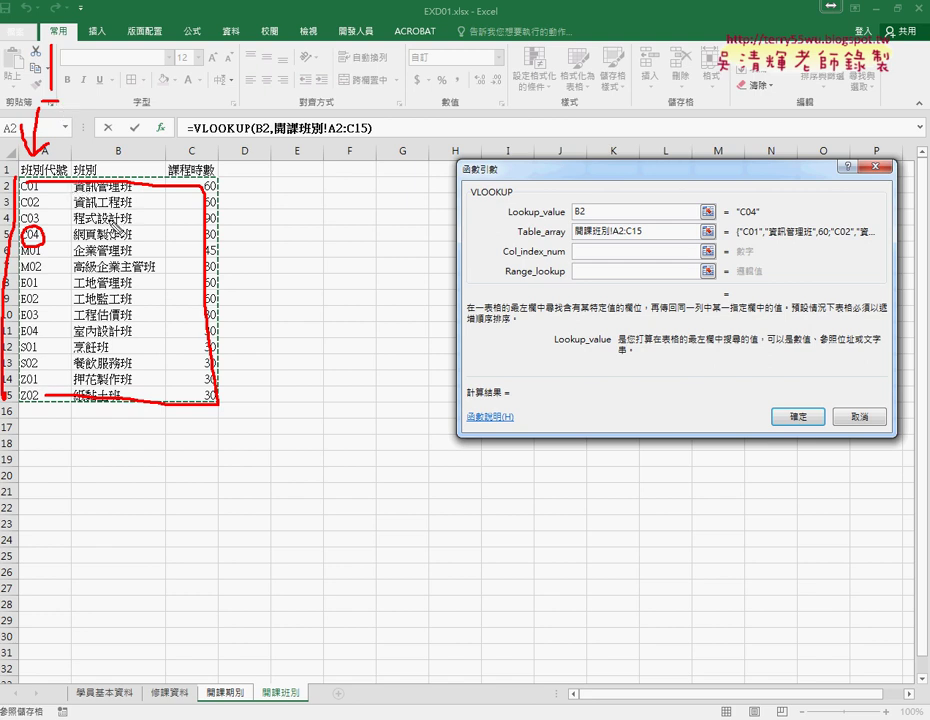
mouse_move(94, 62)
left_mouse_down()
mouse_move(108, 62)
mouse_move(112, 88)
left_mouse_up()
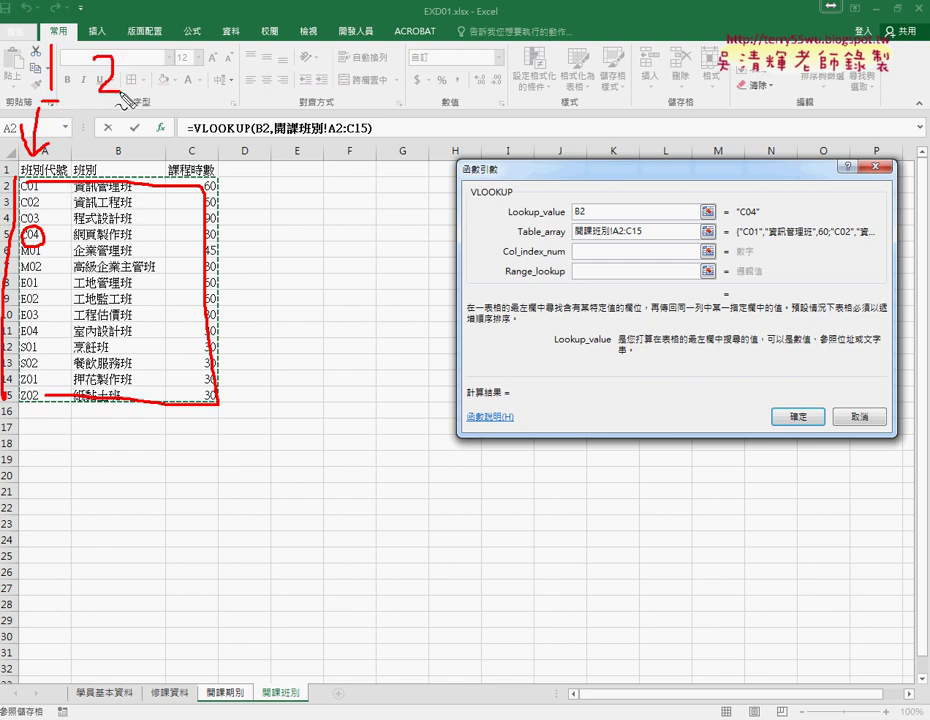
left_click_drag(168, 55, 170, 90)
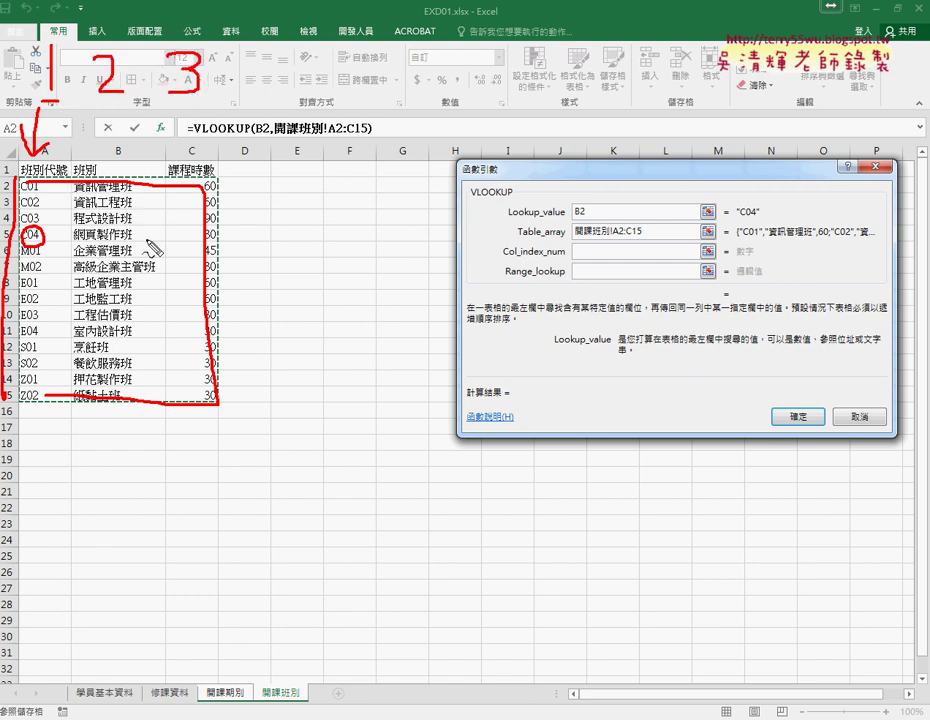
left_click_drag(216, 227, 220, 242)
mouse_move(170, 96)
left_mouse_down()
mouse_move(200, 103)
mouse_move(232, 72)
mouse_move(585, 246)
mouse_move(578, 270)
left_mouse_up()
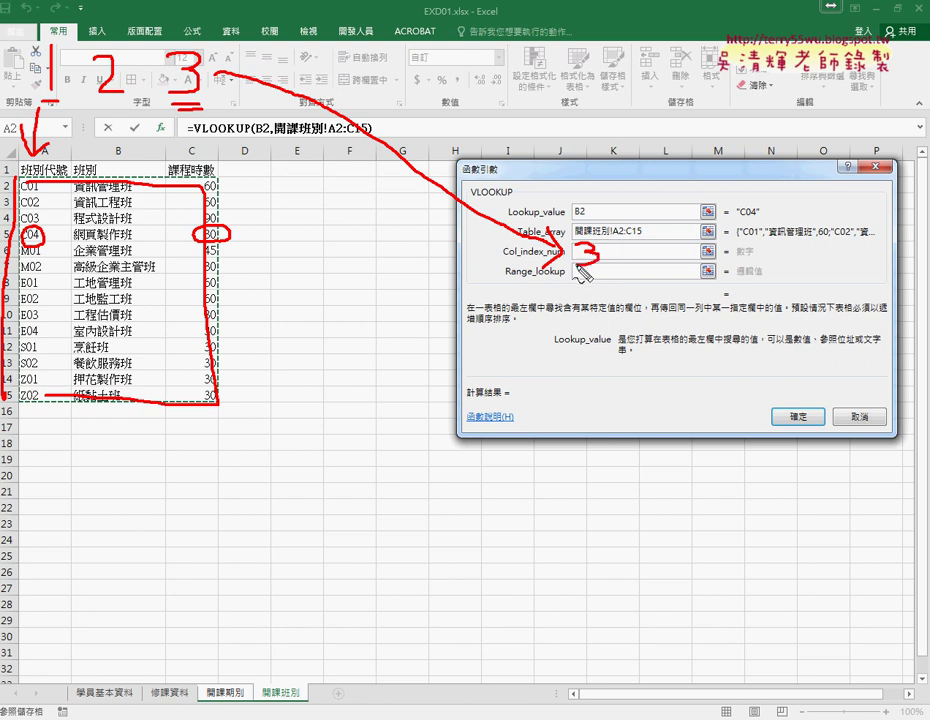
key("Escape")
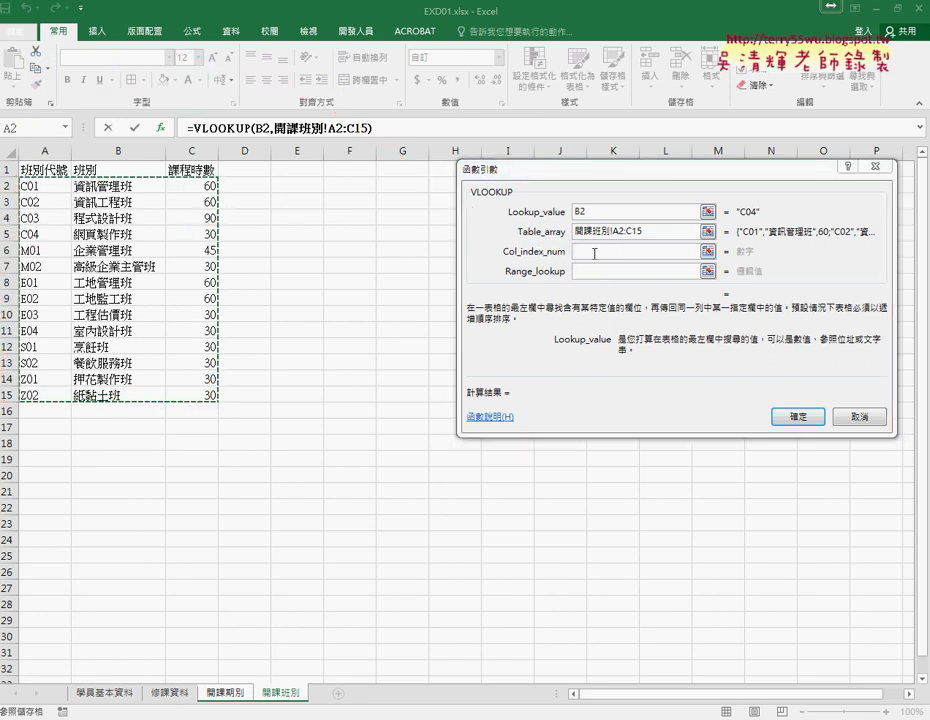
- Enter 3 for Col_index_num and 0 for an exact-match Range_lookup
left_click(608, 252)
type("3")
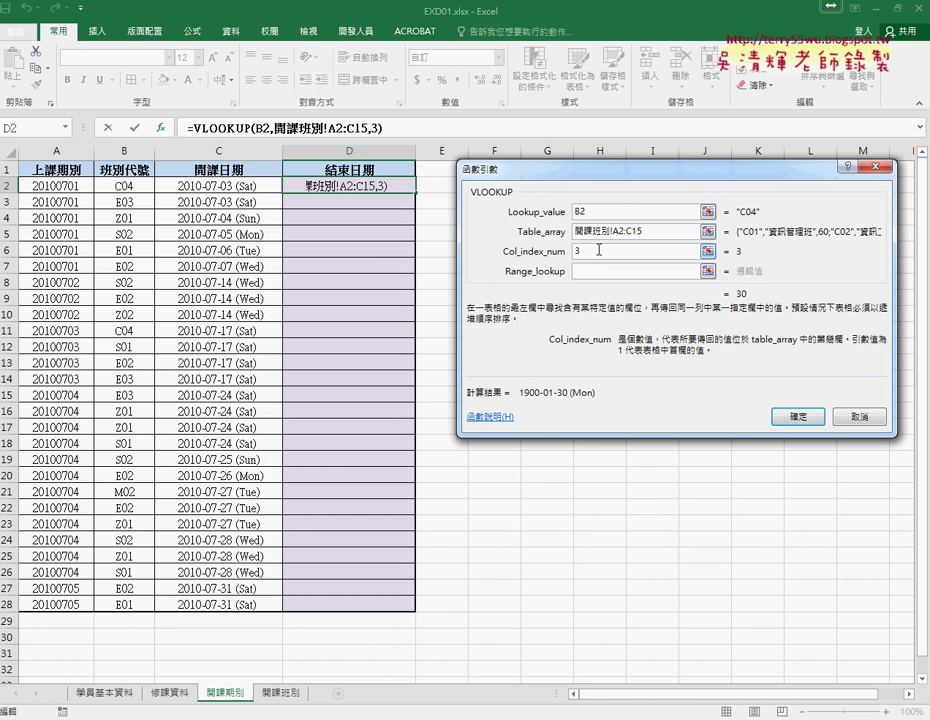
left_click(591, 272)
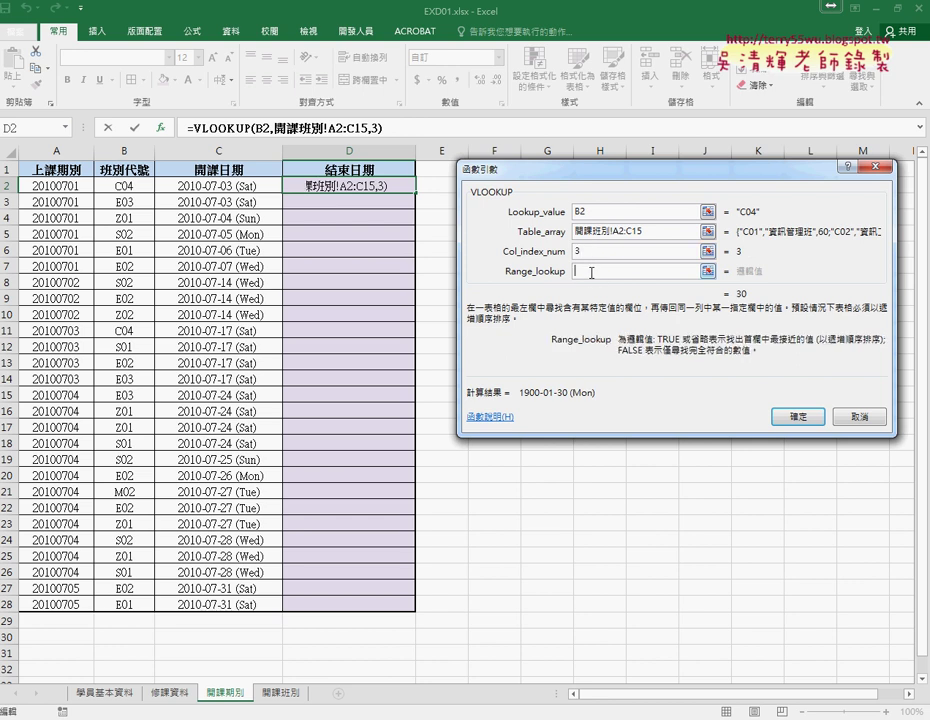
type("0")
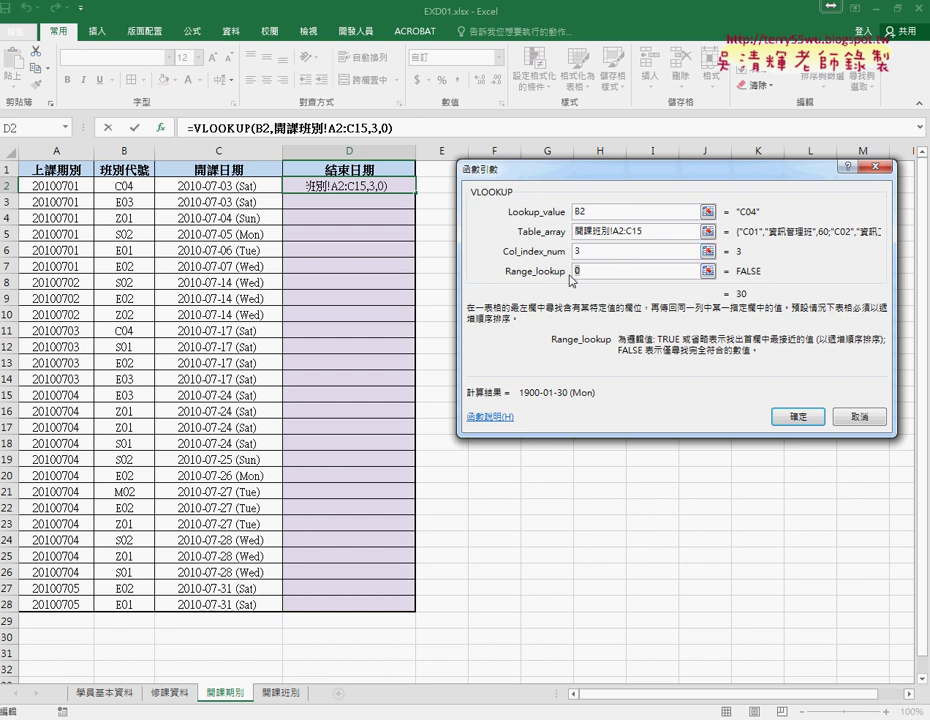
type("1")
key("BackSpace")
type("0")
- Annotate the completed VLOOKUP arguments on screen to explain them
left_click_drag(738, 221, 761, 220)
mouse_move(734, 258)
left_mouse_down()
mouse_move(748, 300)
mouse_move(421, 193)
mouse_move(441, 186)
mouse_move(400, 208)
left_mouse_up()
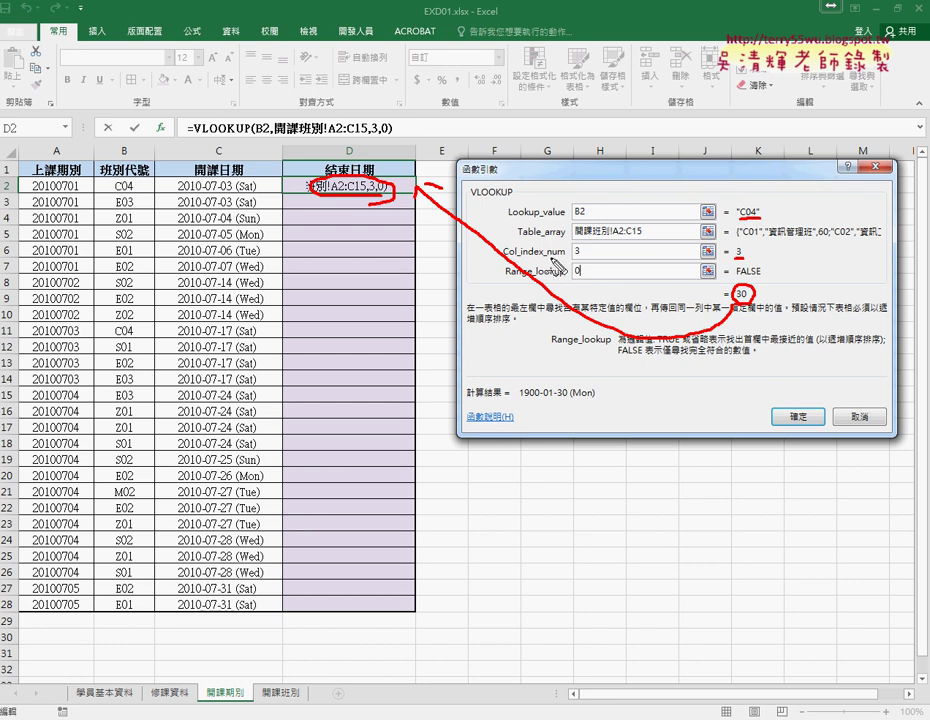
mouse_move(522, 215)
left_mouse_down()
mouse_move(552, 214)
mouse_move(552, 257)
left_mouse_up()
left_click_drag(506, 282, 530, 277)
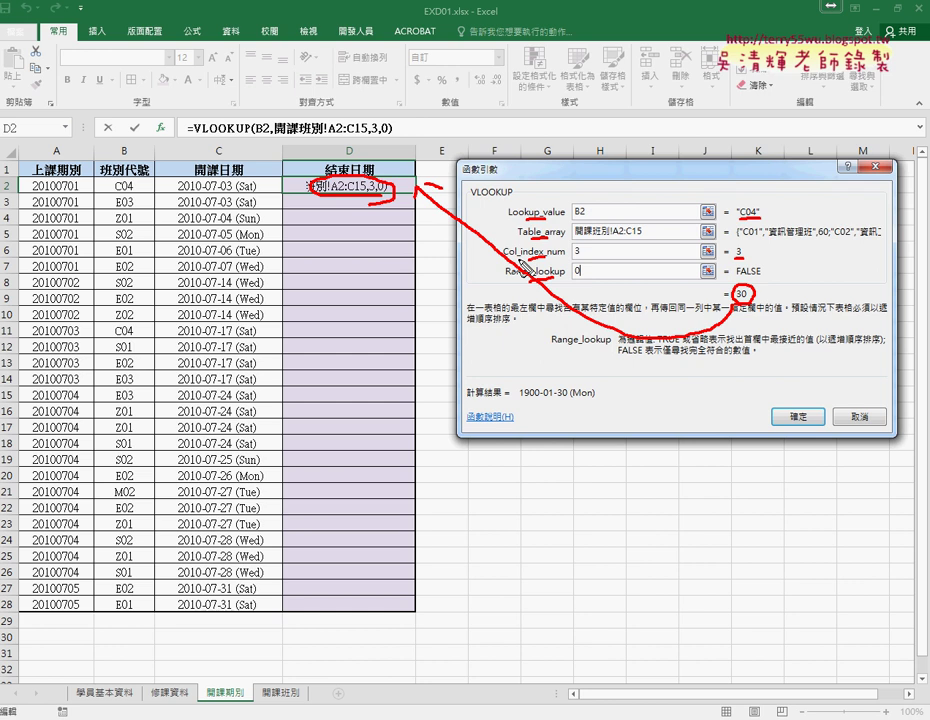
key("Escape")
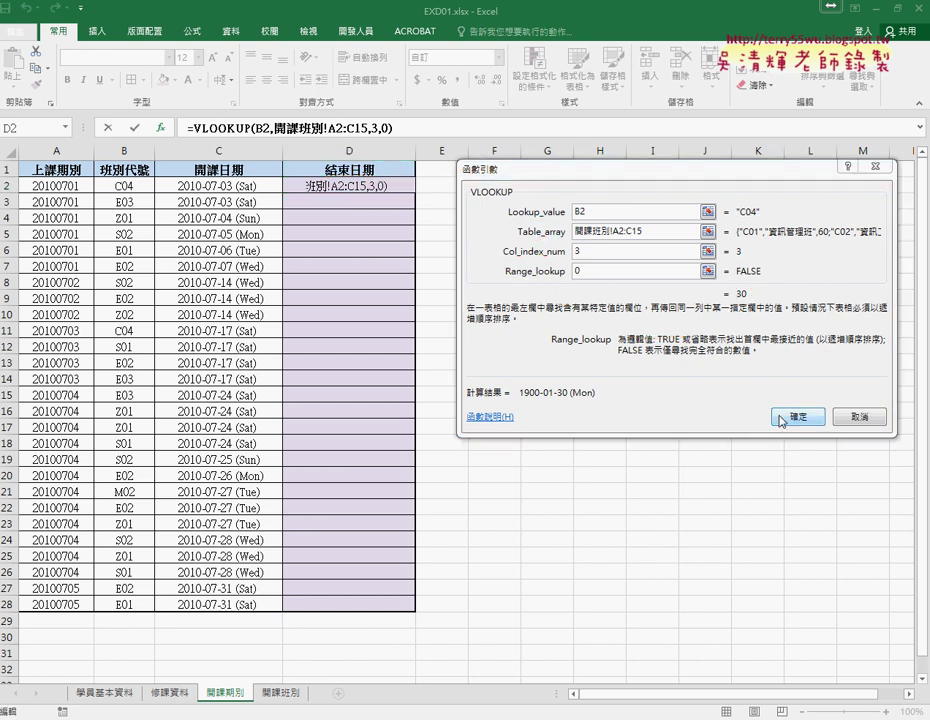
- Insert the VLOOKUP into D2, confirm it equals 30 under General format, then undo
left_click(795, 416)
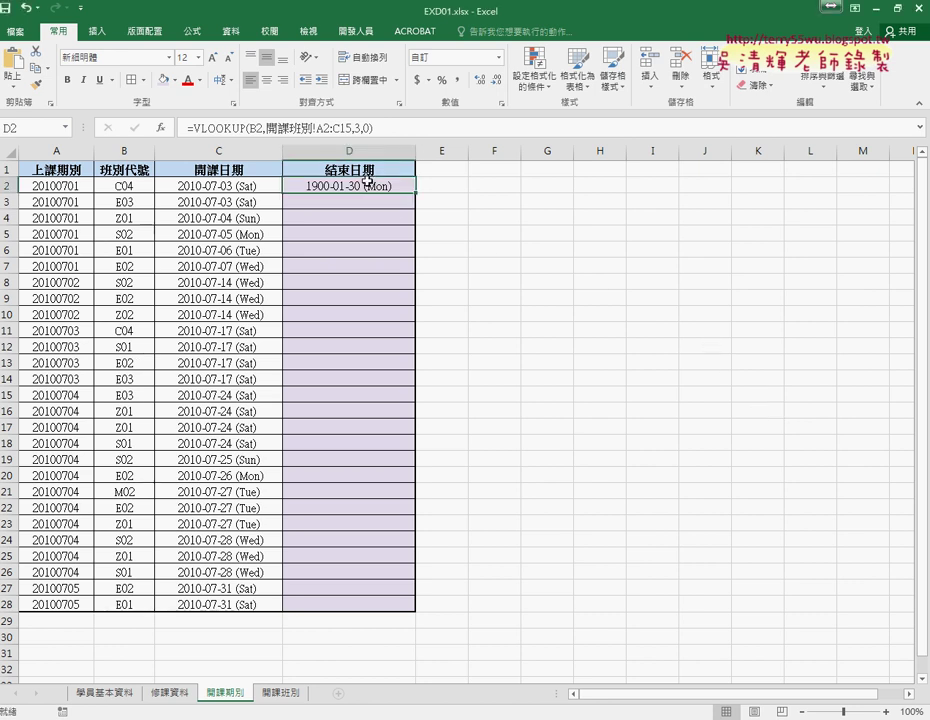
right_click(410, 186)
left_click(417, 430)
left_click(262, 299)
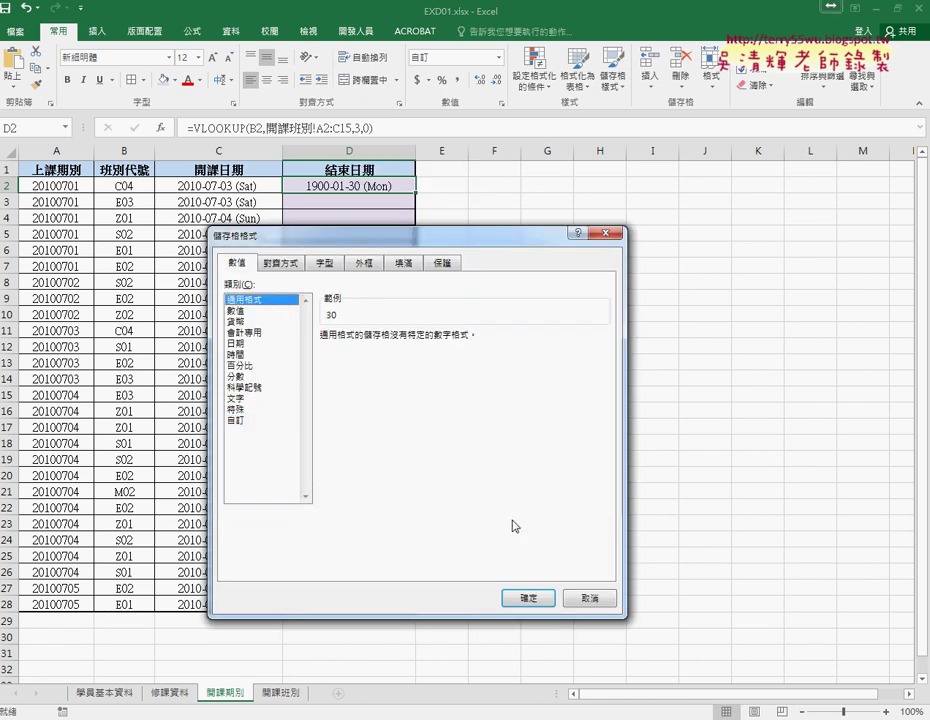
left_click(538, 600)
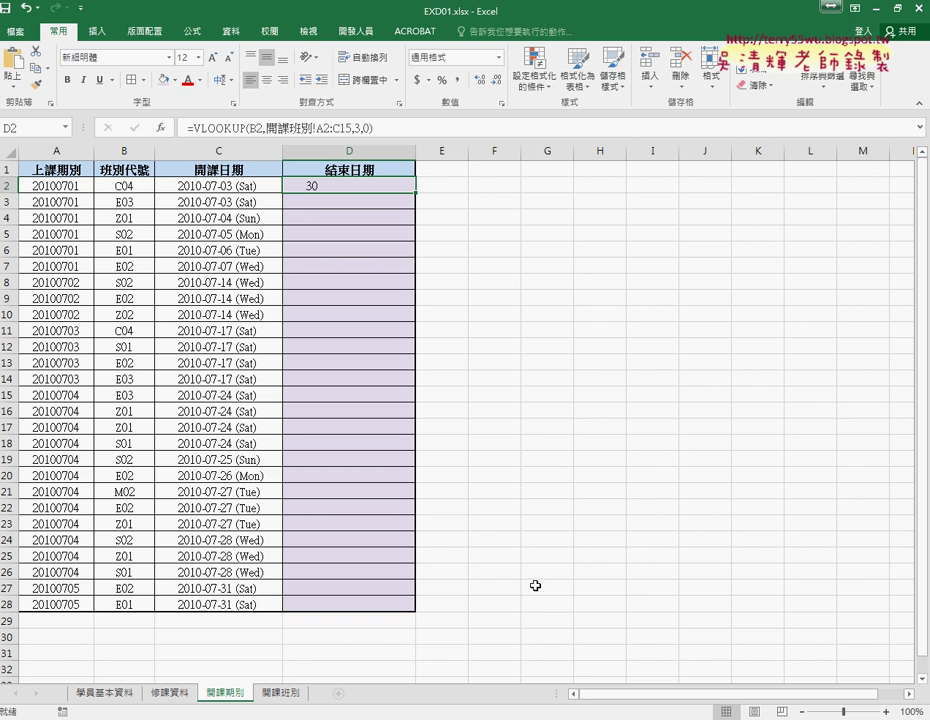
key("ctrl+z")
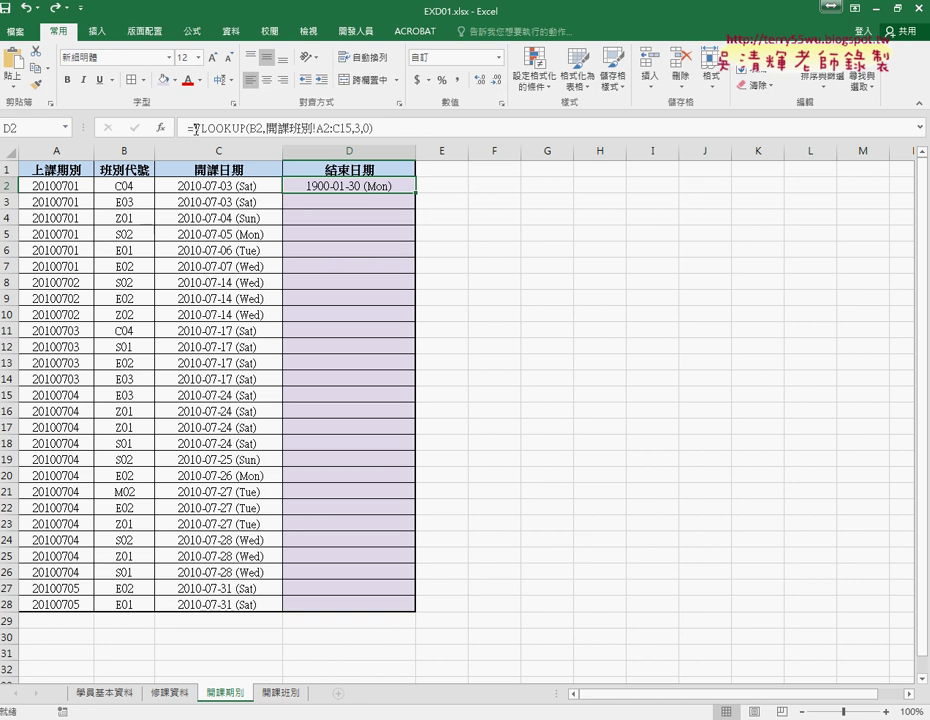
- Edit D2 to =(VLOOKUP(B2,開課班別!A2:C15,3,0)/10-1)*7, converting hours to days
left_click(450, 128)
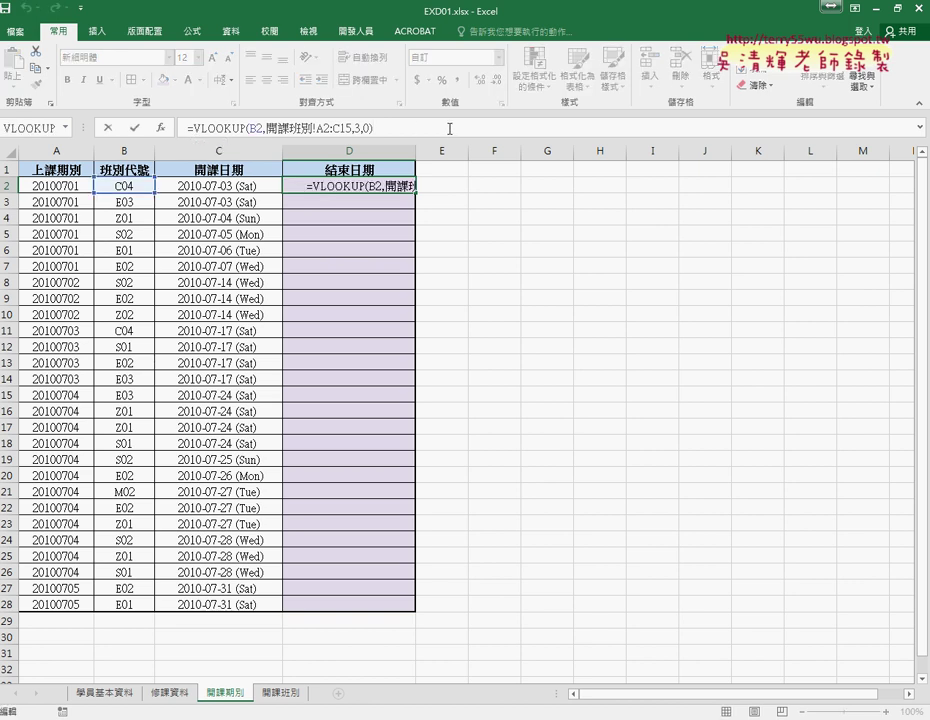
type("/10-1")
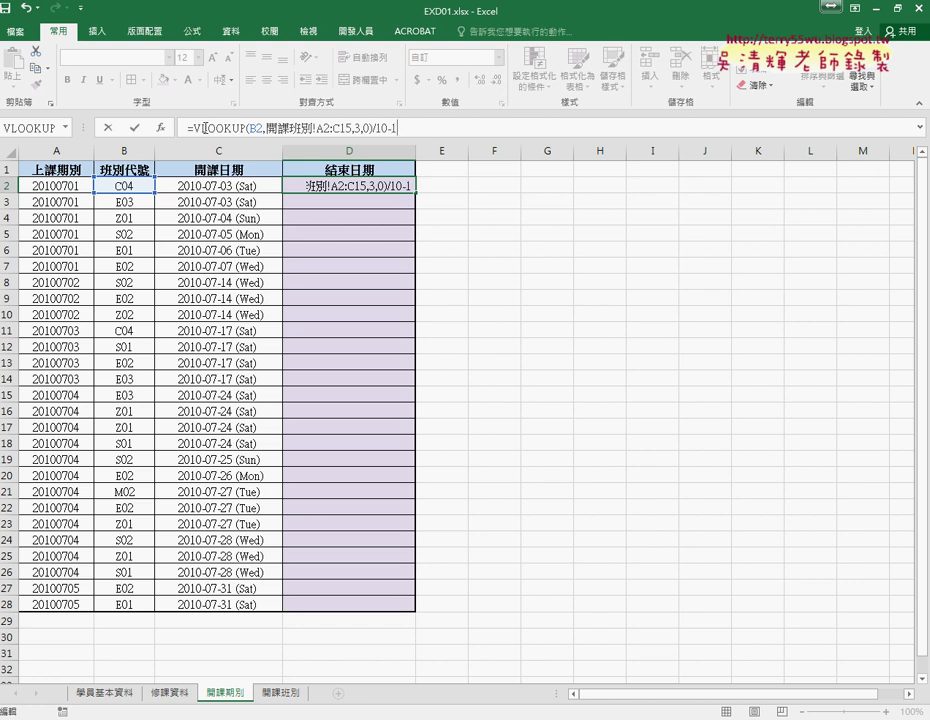
key("Home")
key("Right")
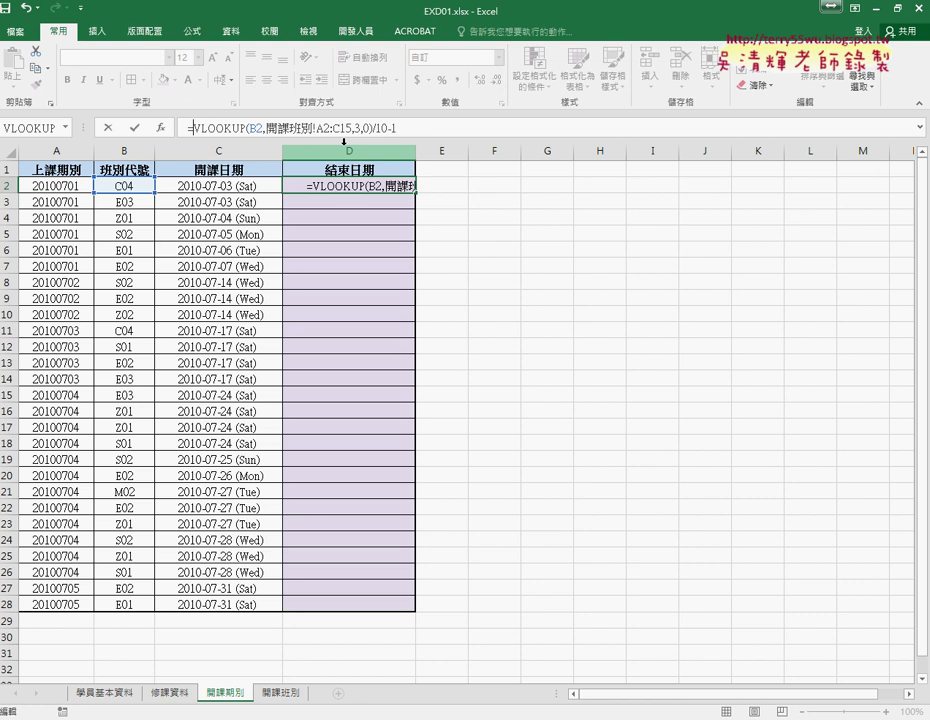
type("(")
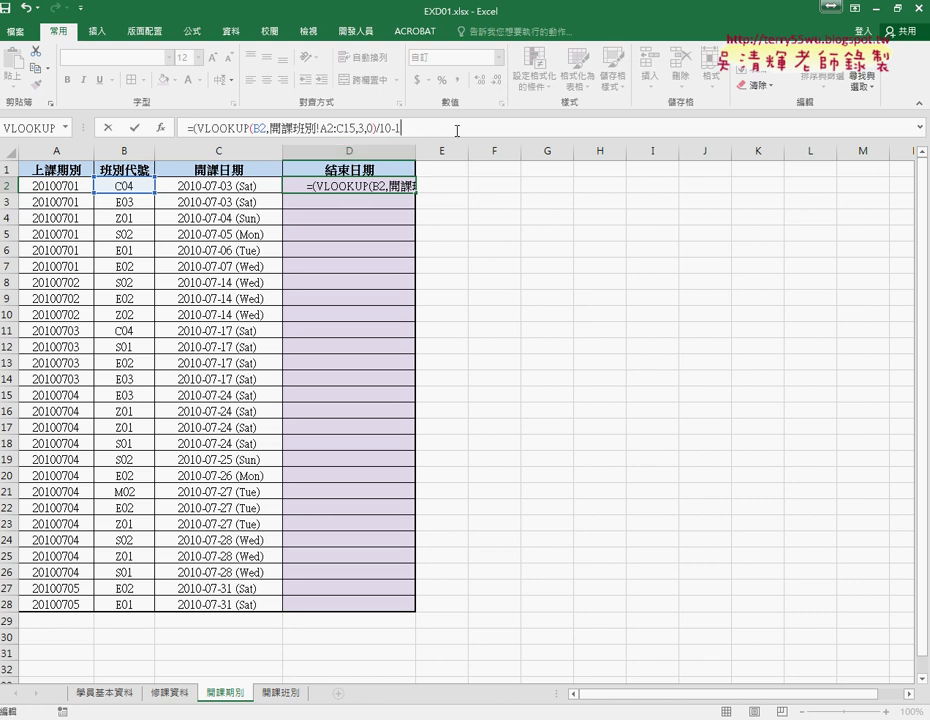
left_click(457, 131)
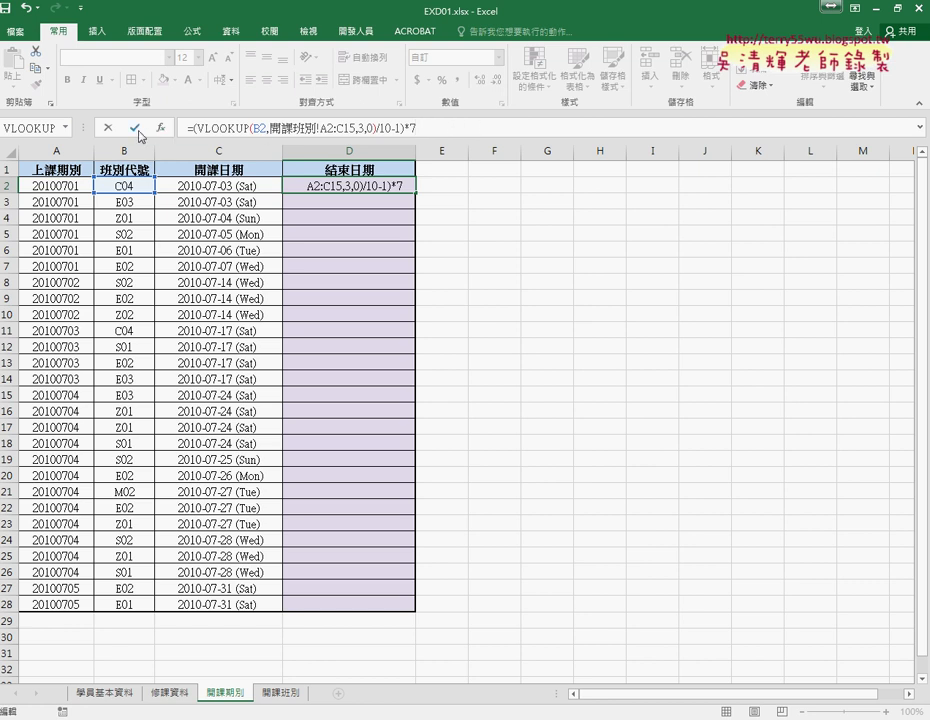
left_click(139, 134)
- Switch D2 to the General number format so it shows 14
right_click(356, 187)
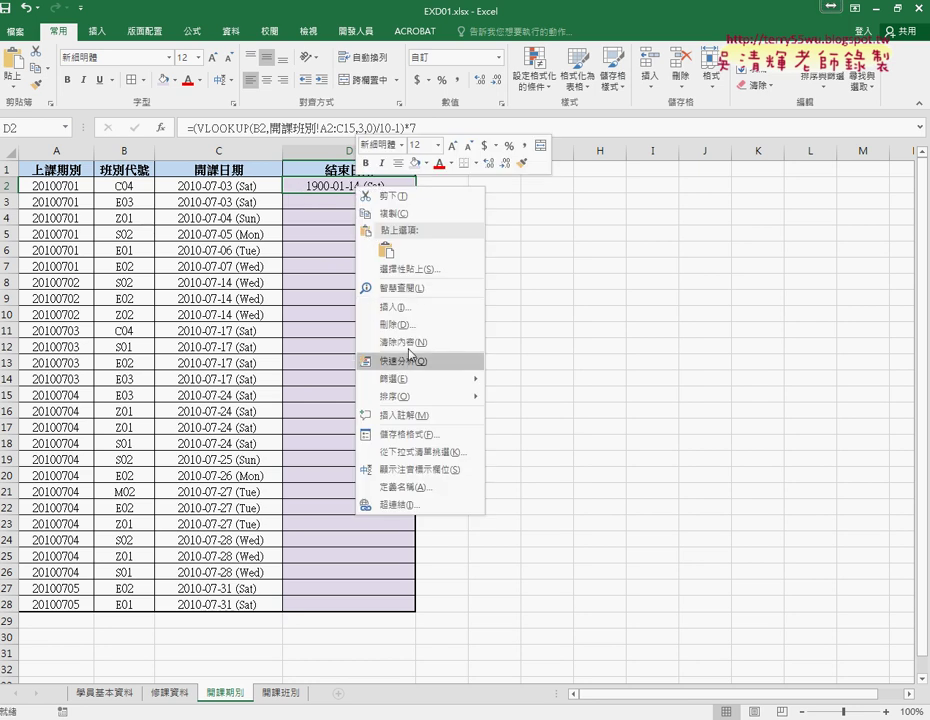
left_click(412, 434)
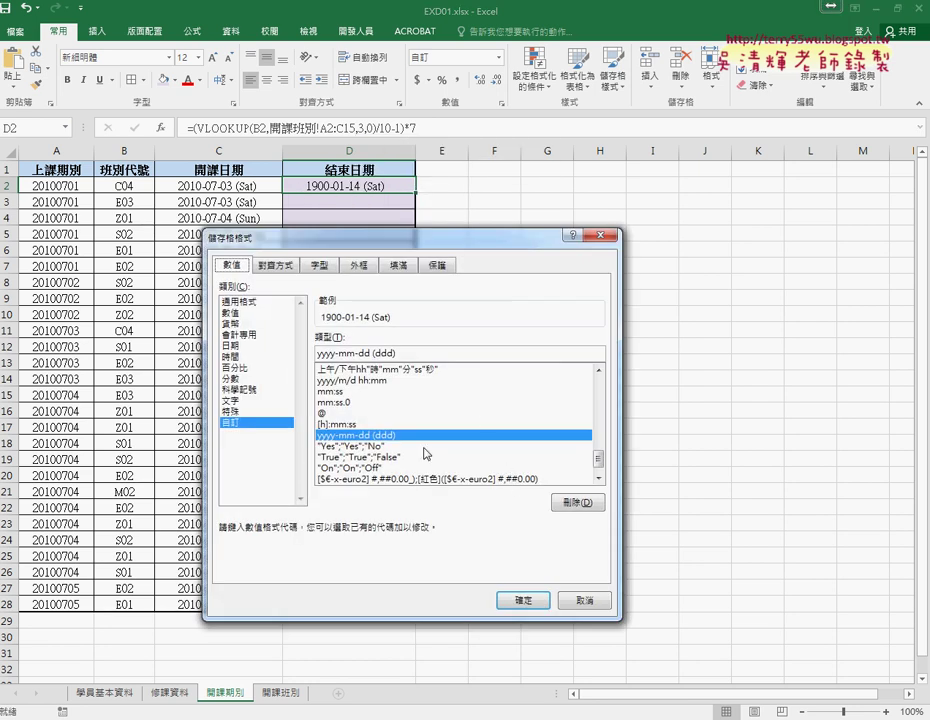
left_click(256, 301)
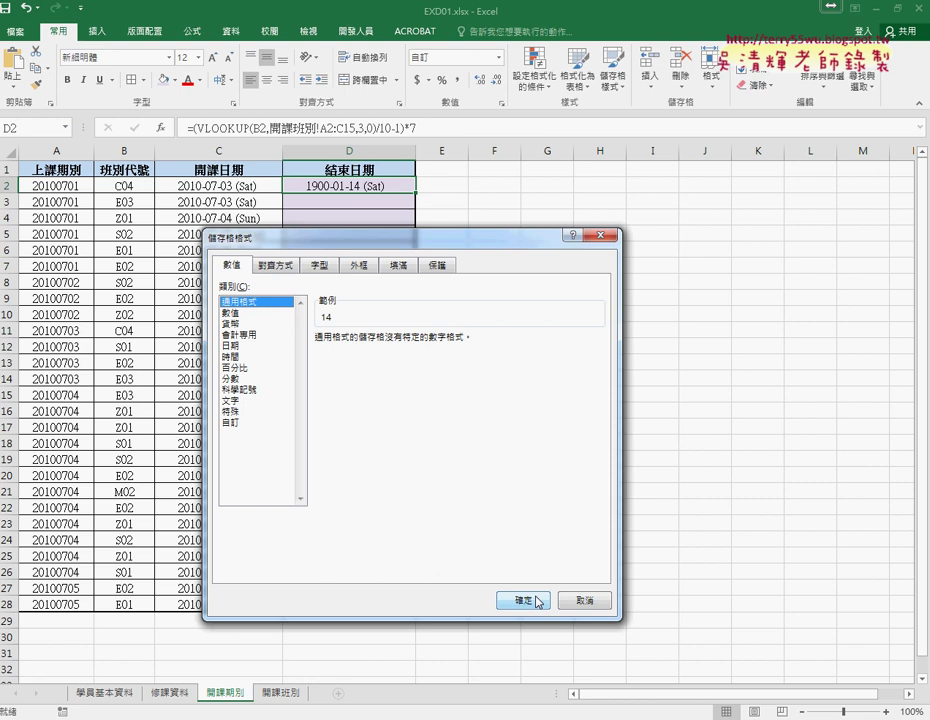
left_click(538, 601)
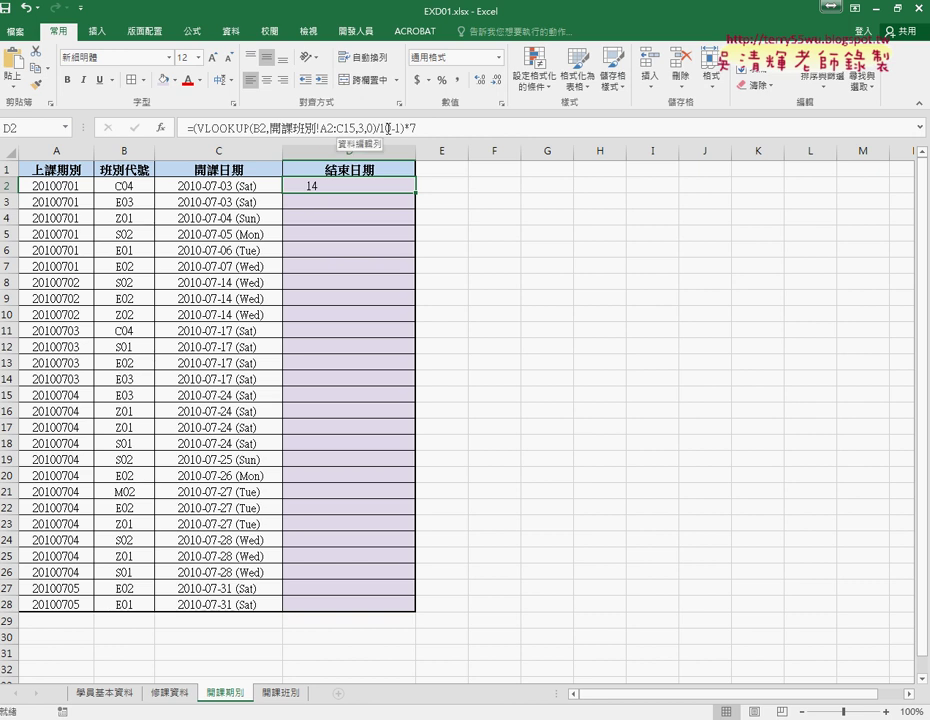
- Change the formula's divisor from 10 to 3 so D2 shows 63
left_click_drag(197, 128, 391, 128)
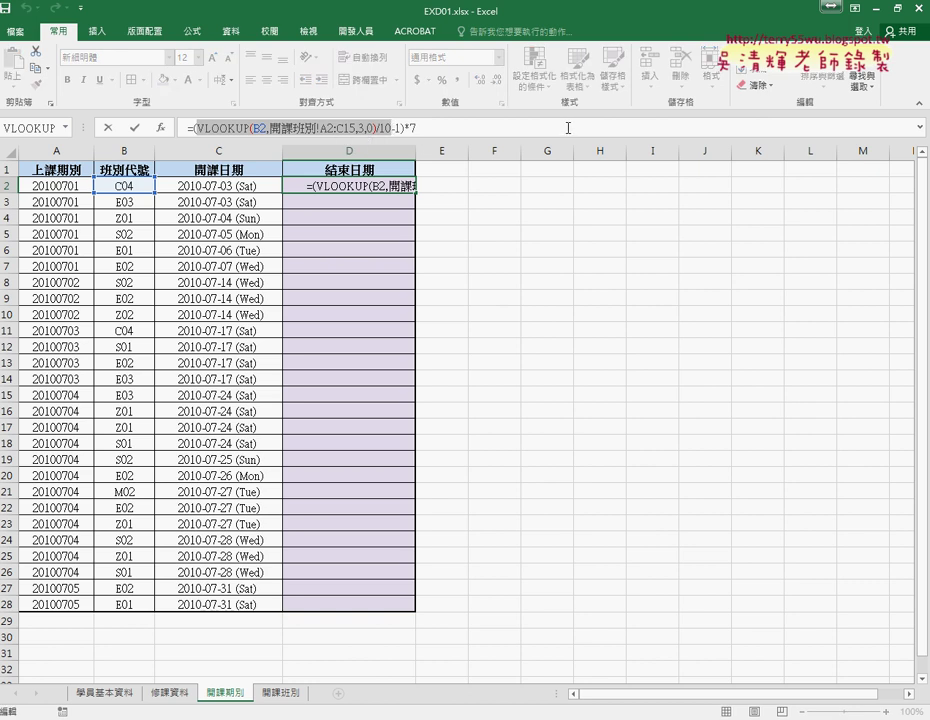
double_click(389, 128)
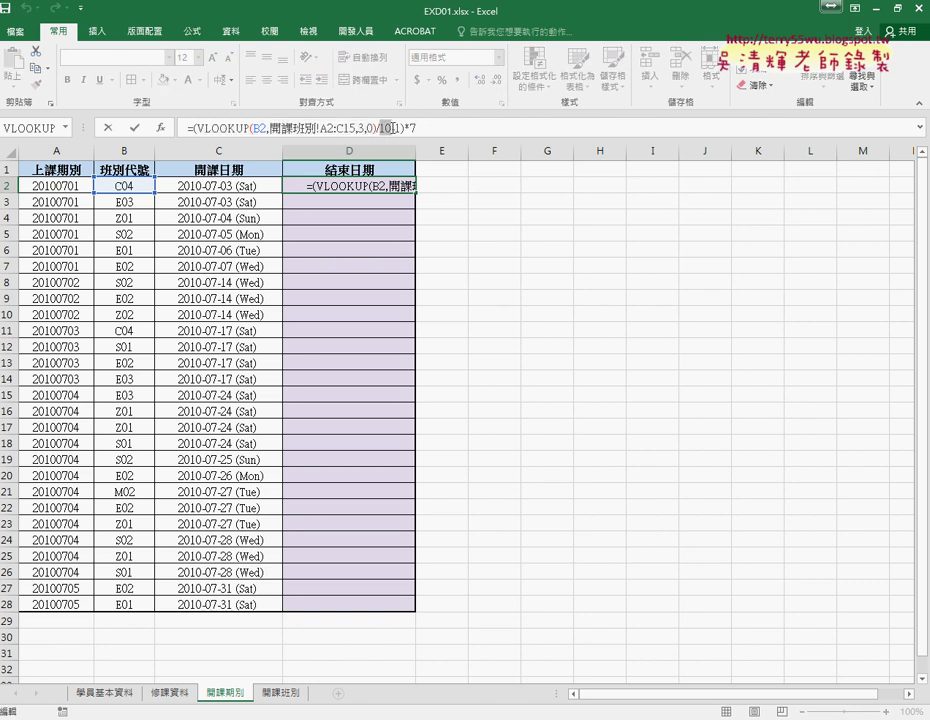
type("3")
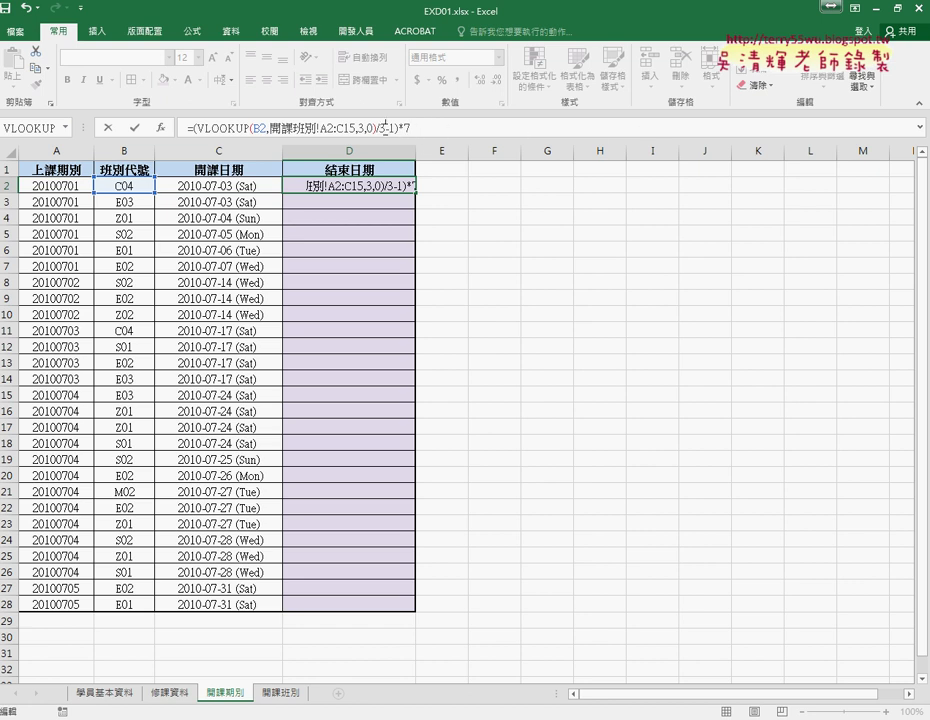
left_click(134, 128)
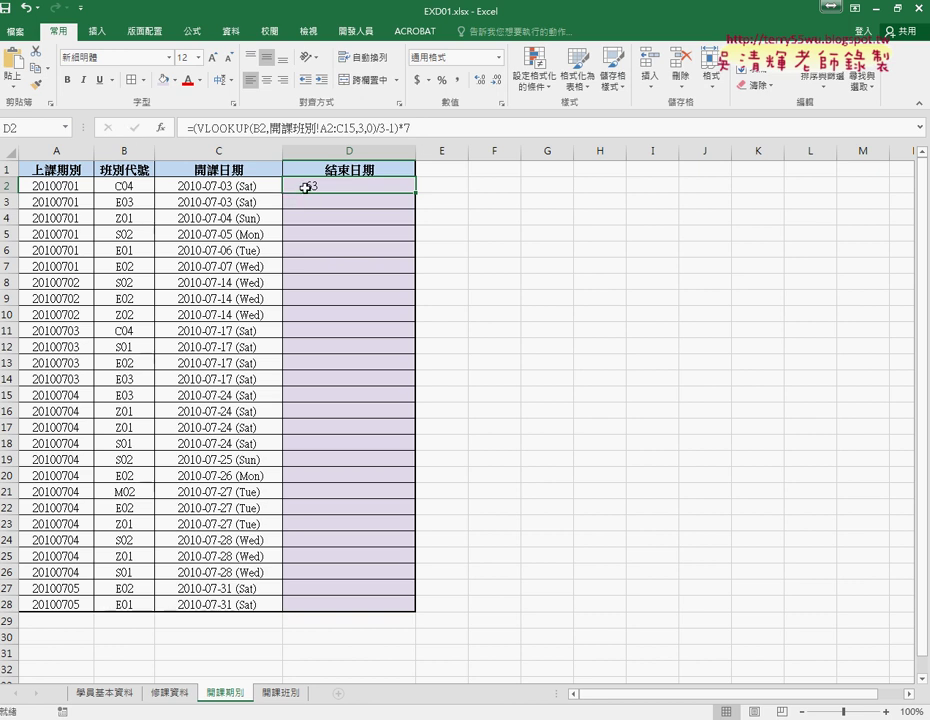
- Rewrite D2's formula as C2 plus the weeks expression, giving 40425
left_click(192, 128)
left_click_drag(192, 128, 434, 131)
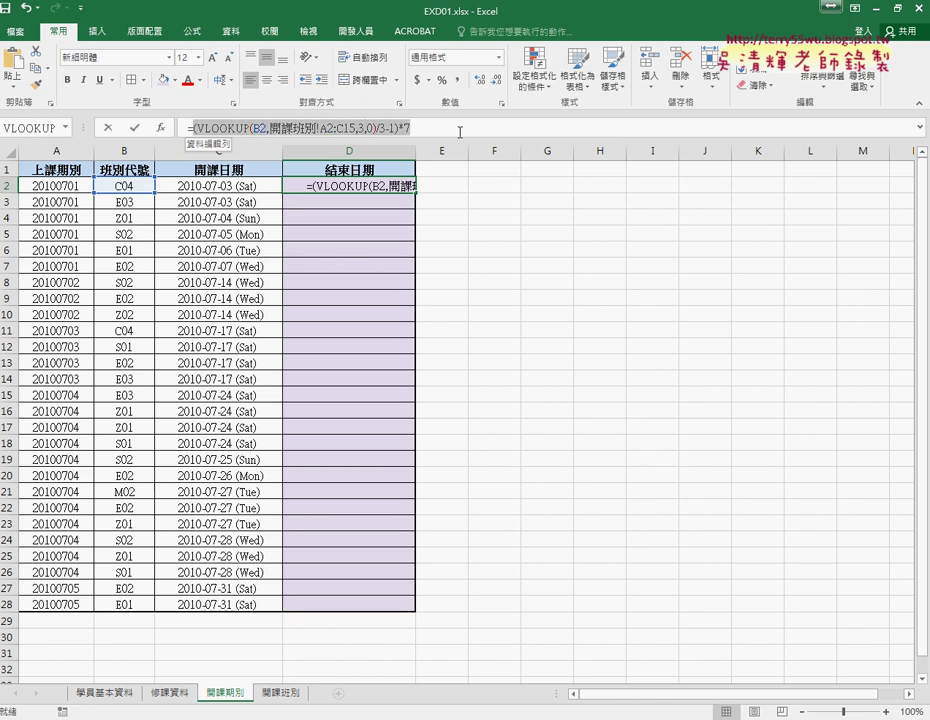
right_click(358, 134)
left_click(390, 145)
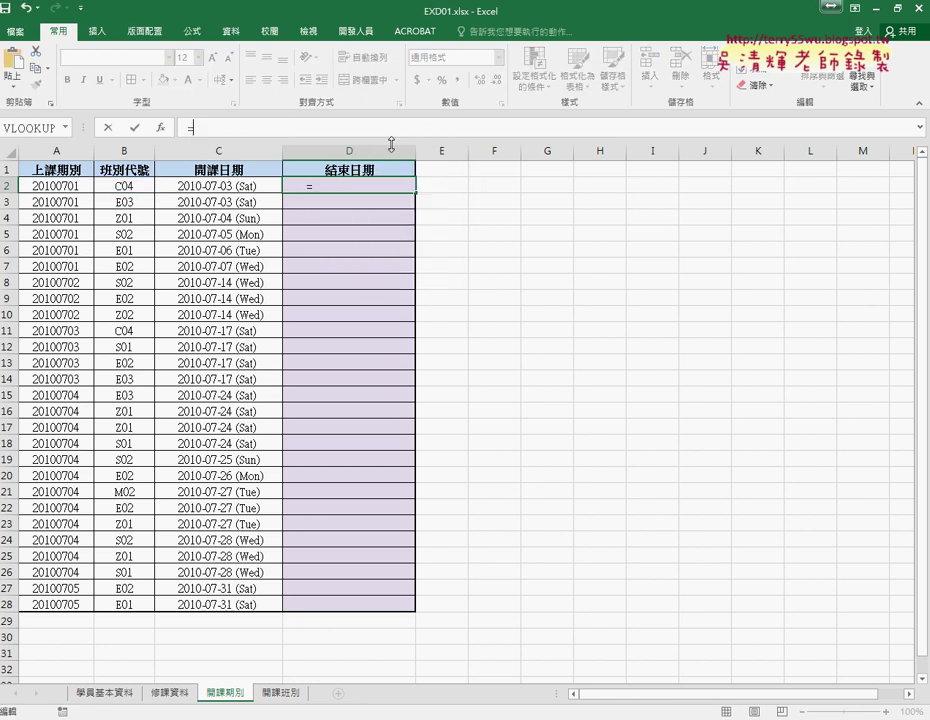
left_click(228, 187)
type("+")
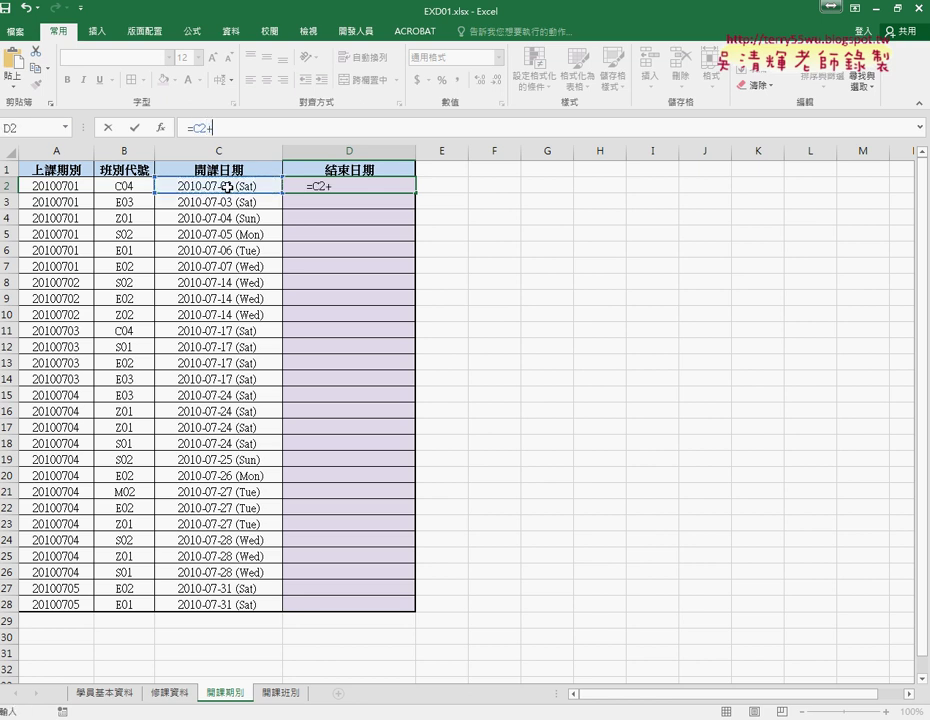
right_click(238, 129)
key("Down")
key("Down")
key("Return")
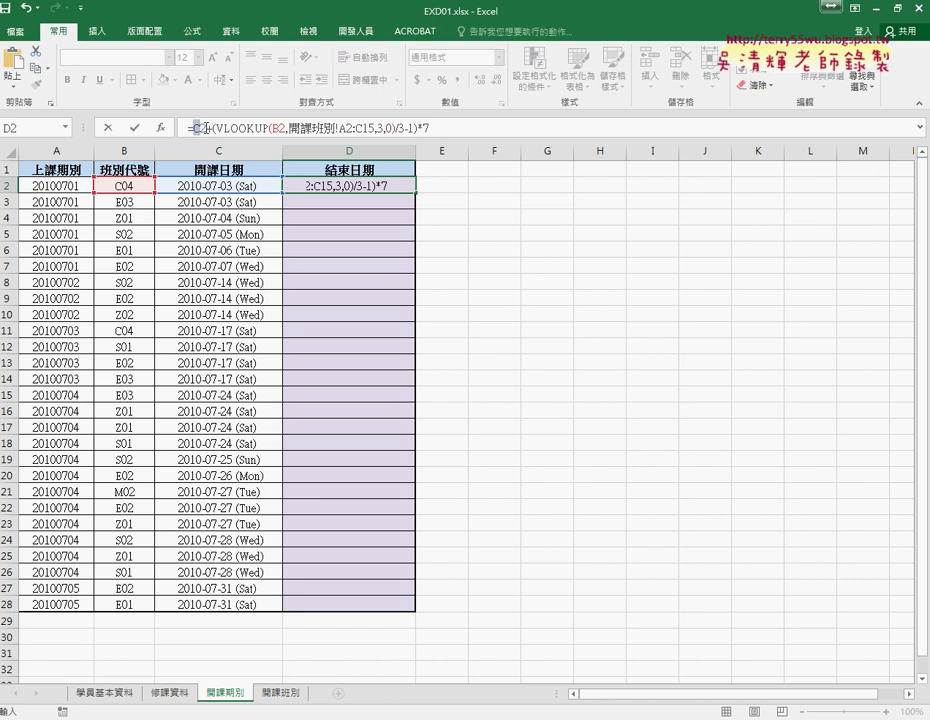
double_click(200, 128)
left_click(134, 131)
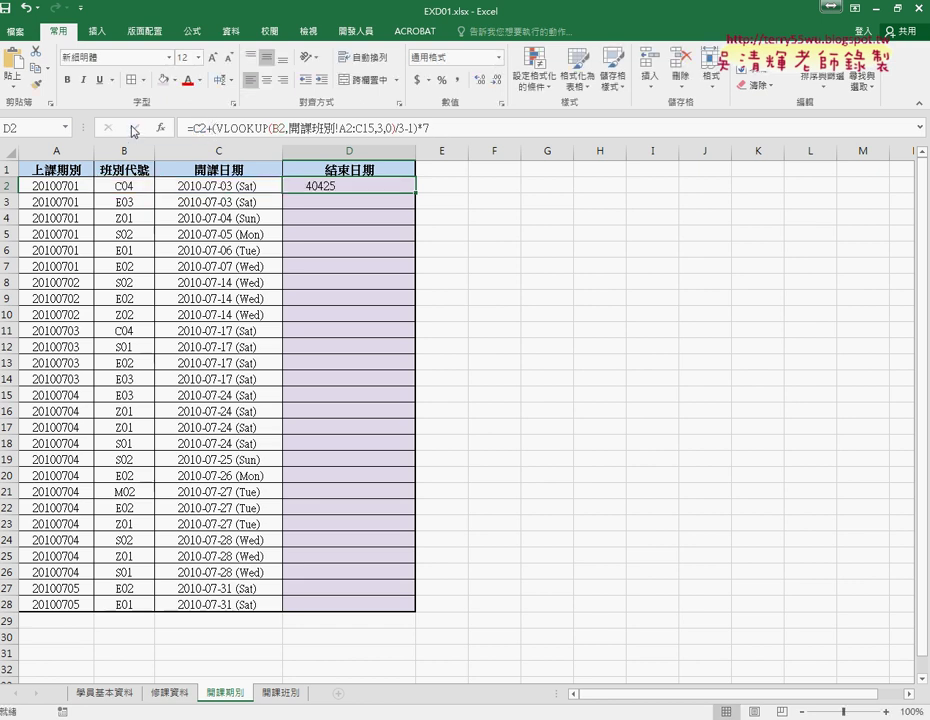
- Copy C2's date format onto D2 with Format Painter so it shows 2010-09-04 (Sat)
right_click(340, 188)
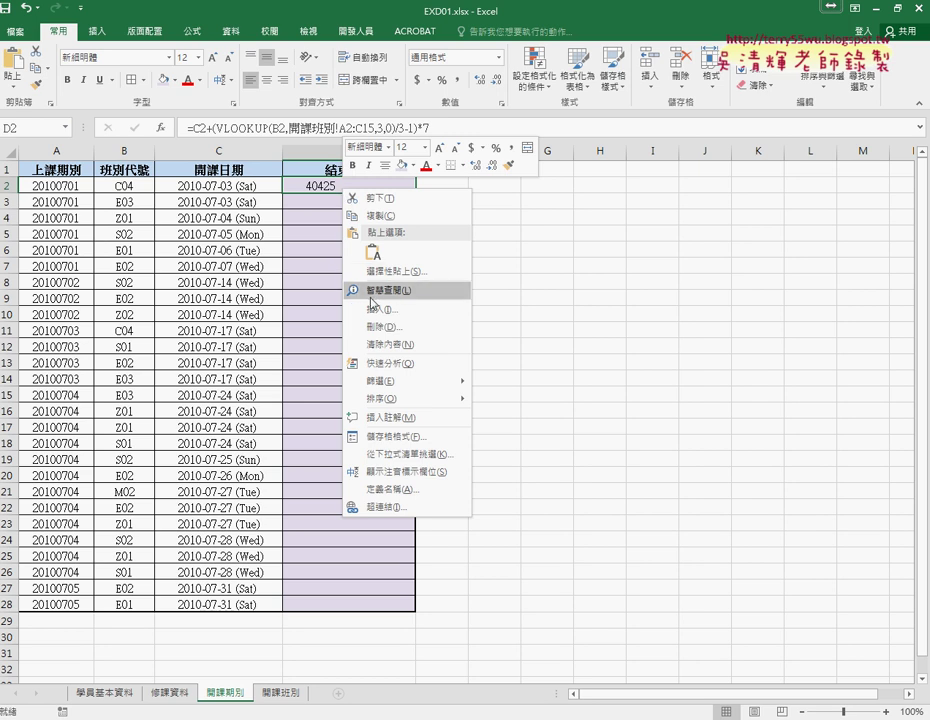
left_click(257, 189)
left_click(257, 189)
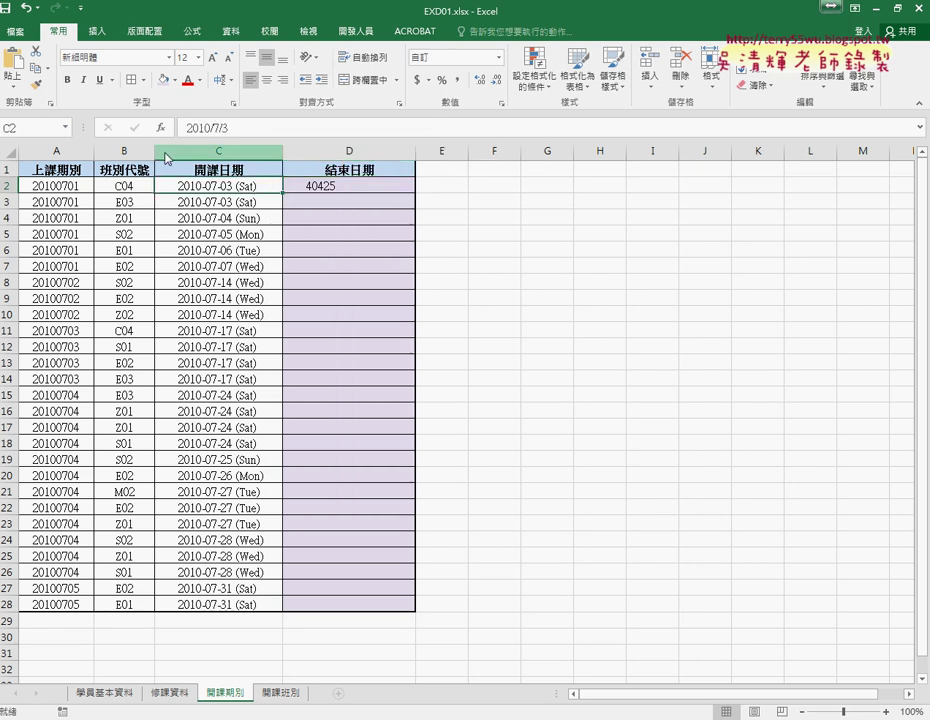
left_click(36, 84)
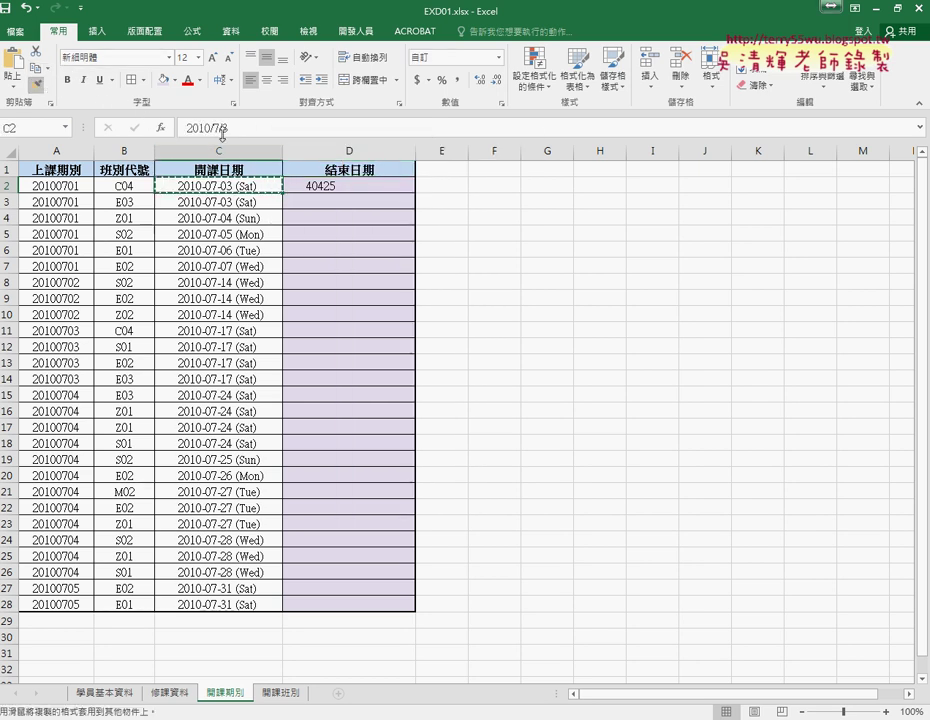
left_click(362, 186)
left_click(242, 187)
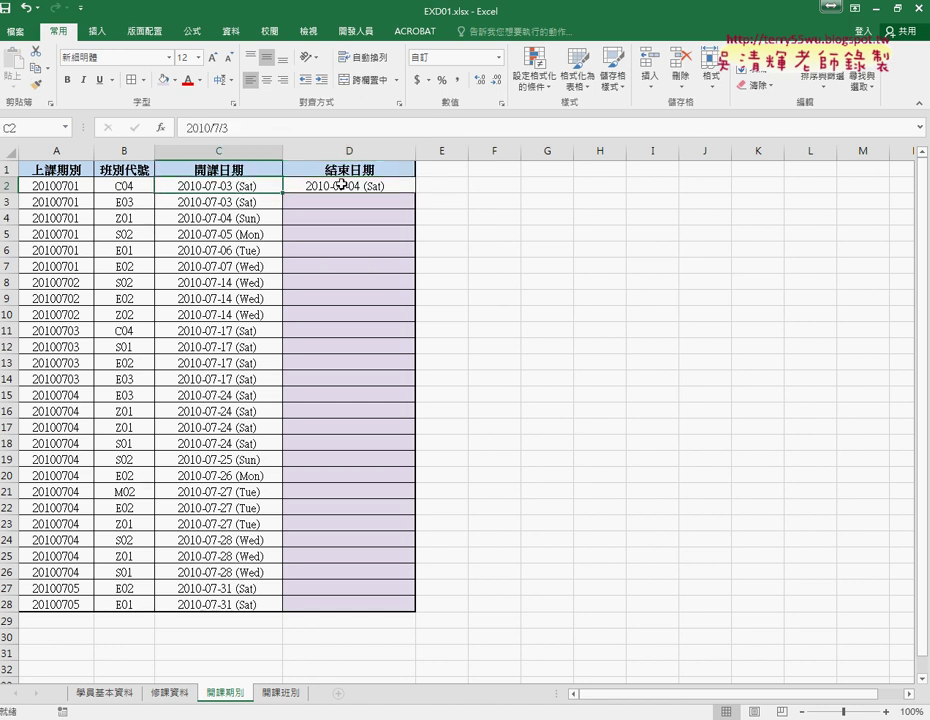
- Make D2's lookup range absolute ($A$2:$C$15) and fill the end-date formula down to D28
left_click(398, 185)
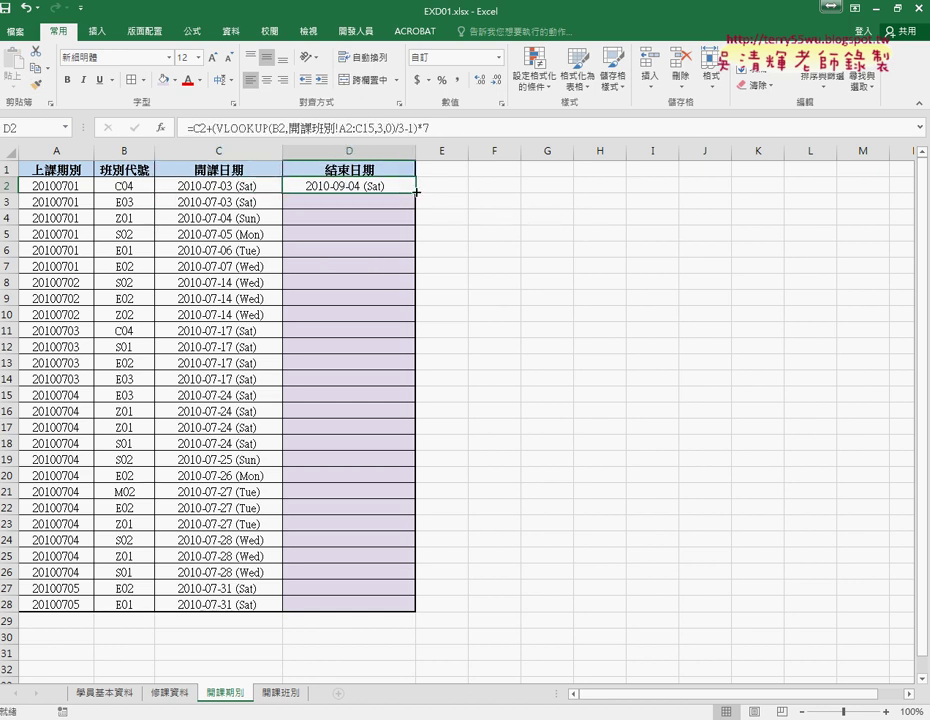
double_click(372, 128)
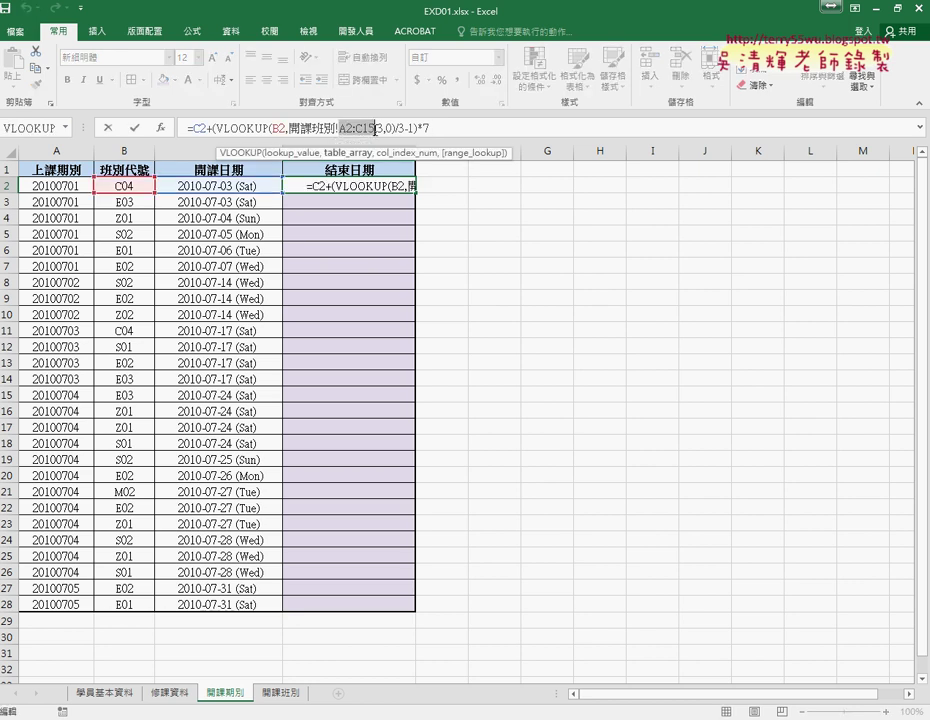
key("F4")
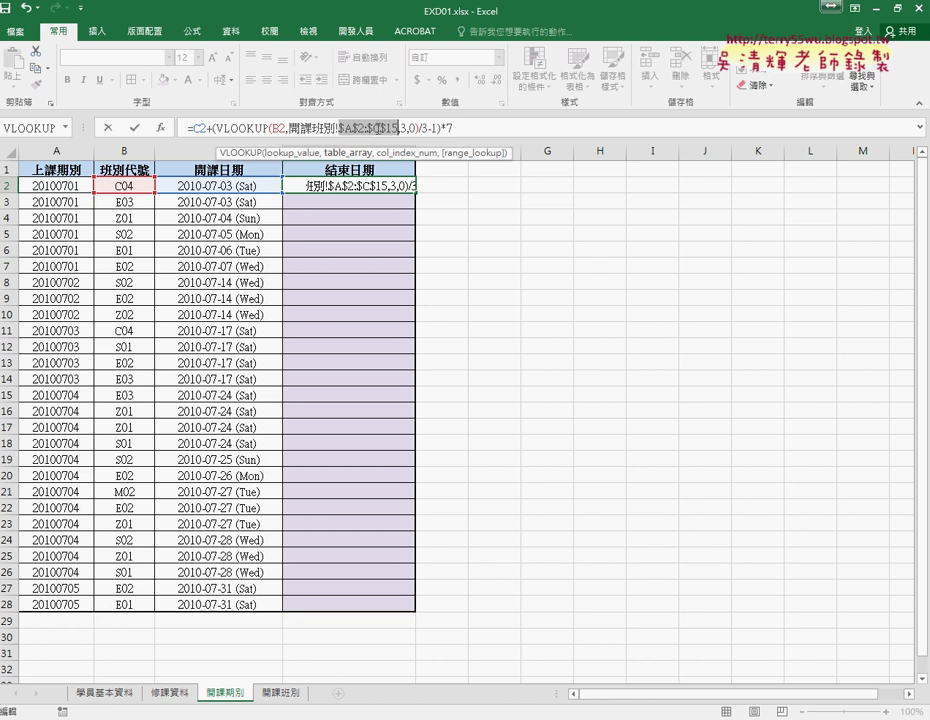
left_click(134, 127)
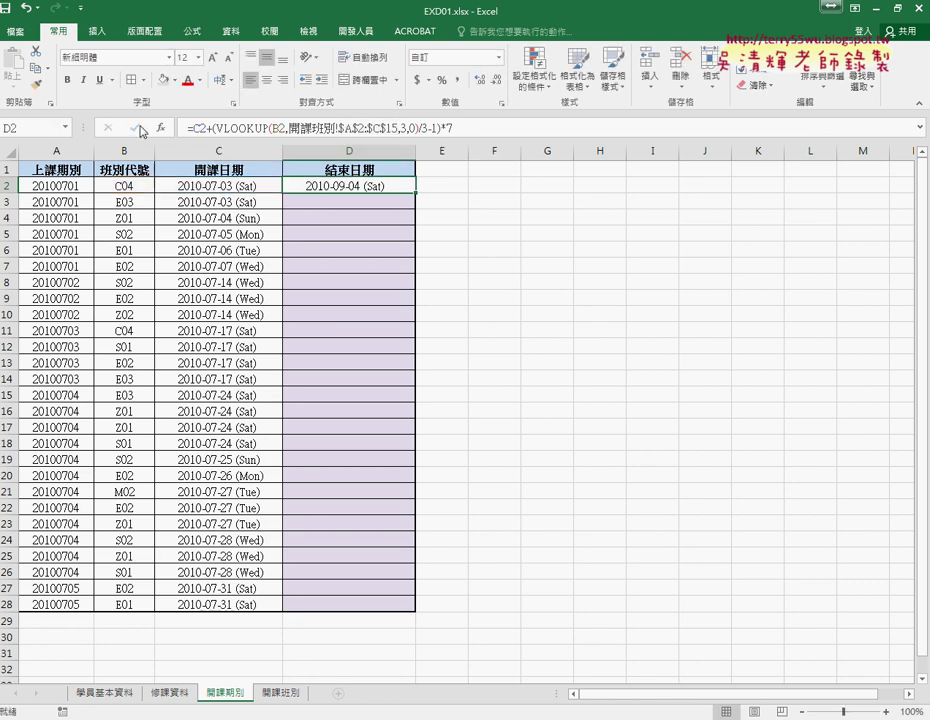
double_click(413, 194)
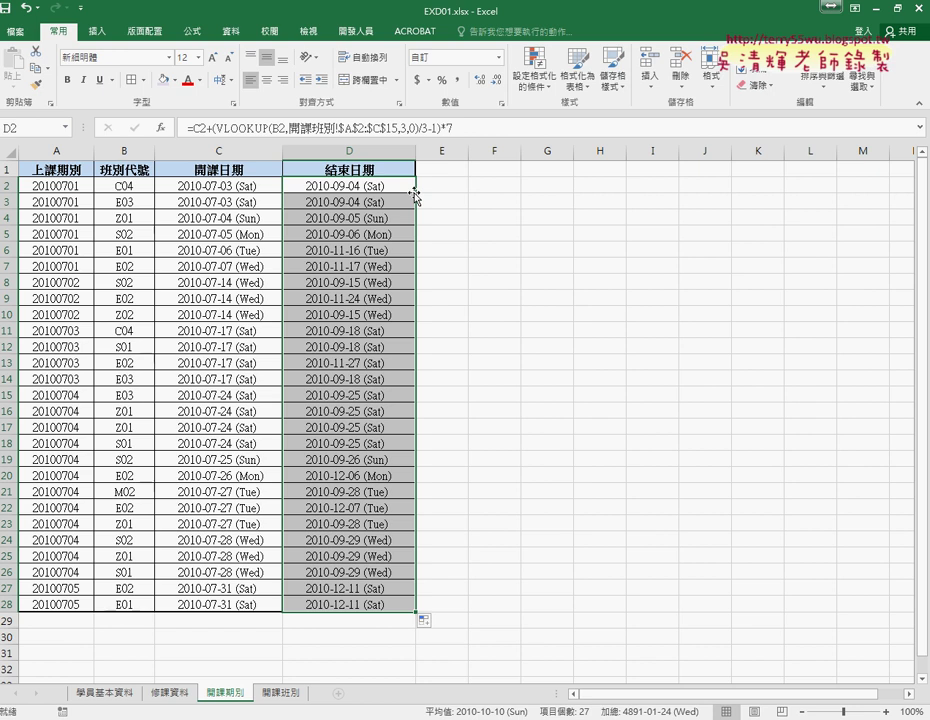
- Undo the fill-down and absolute range, then add / and an opening parenthesis to D2's formula
key("ctrl+z")
key("ctrl+z")
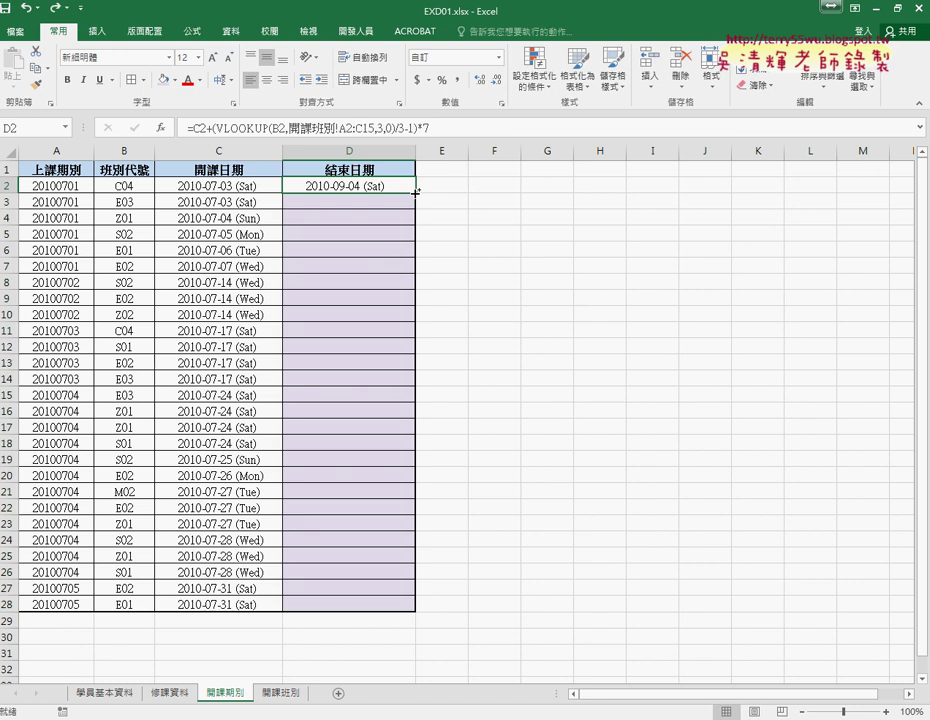
key("ctrl+z")
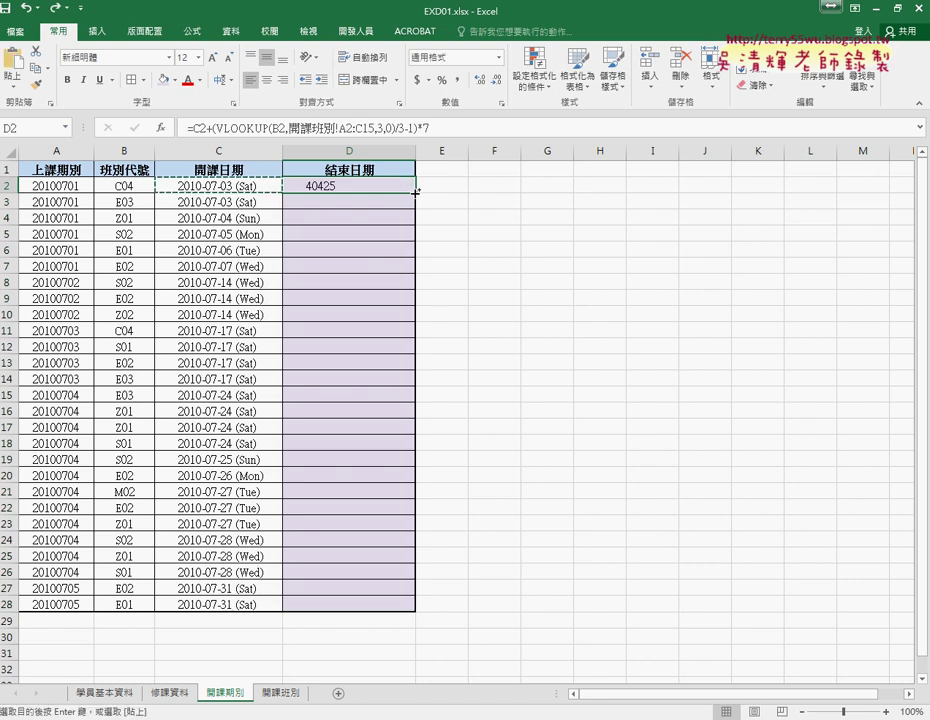
key("ctrl+z")
key("ctrl+z")
key("ctrl+z")
key("ctrl+z")
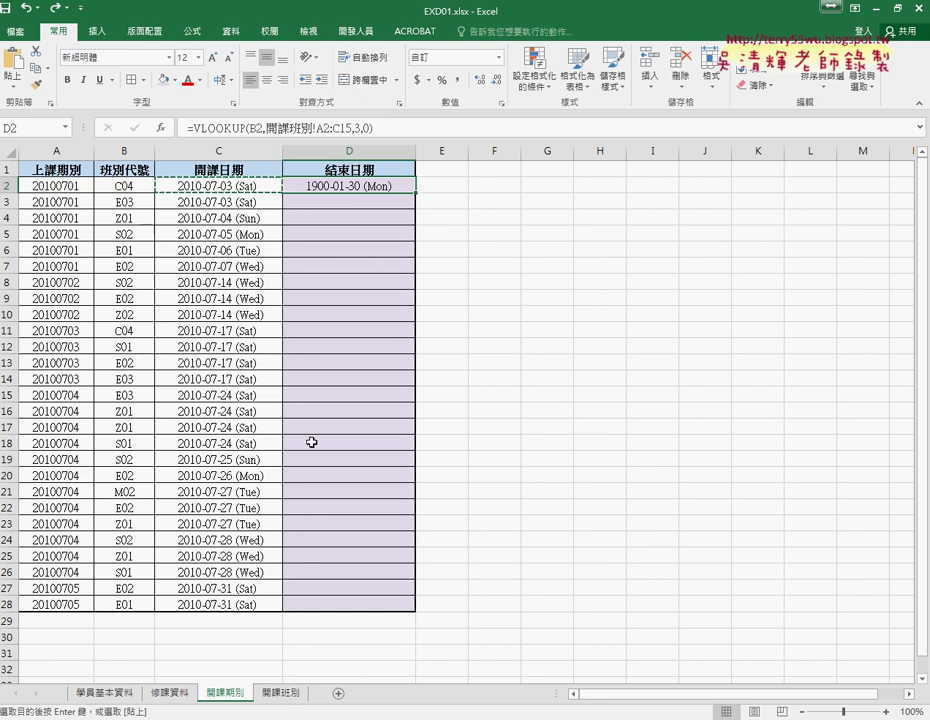
left_click(399, 130)
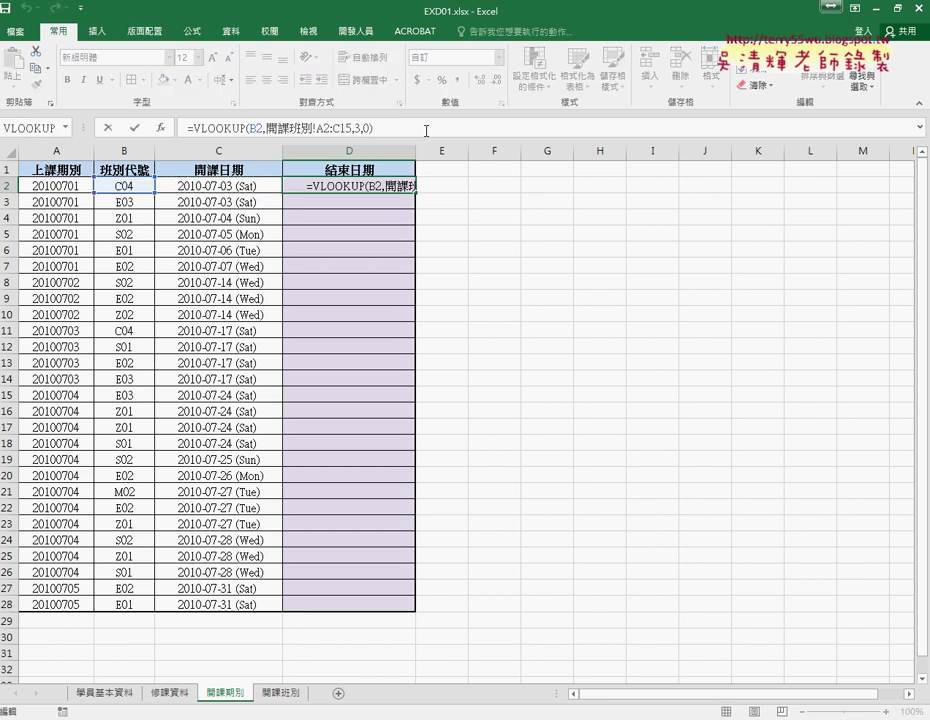
type("/3-1")
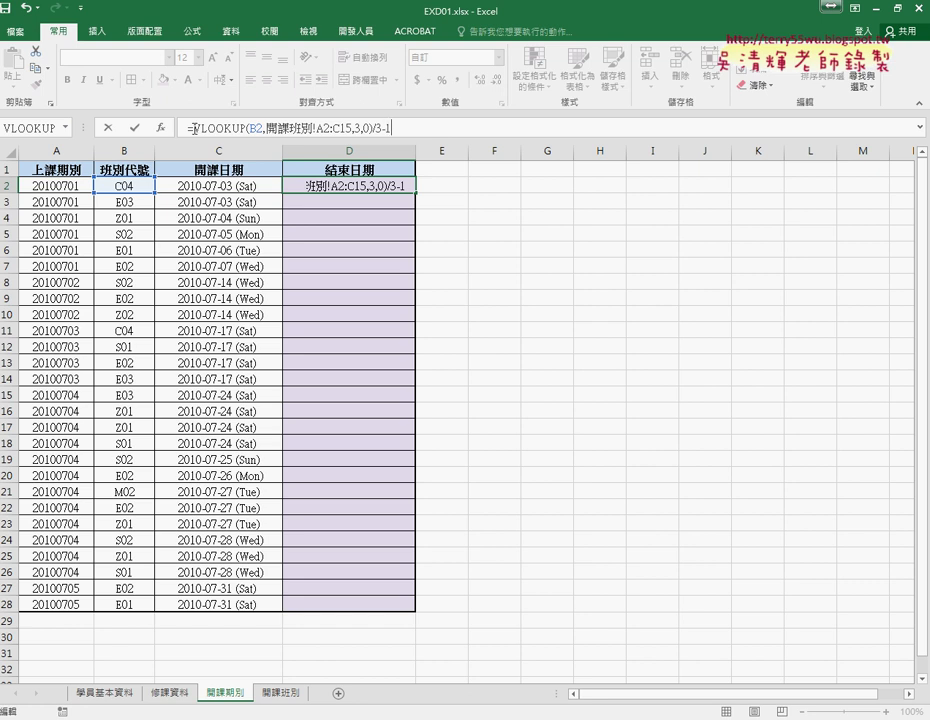
key("Home")
key("Right")
type("(")
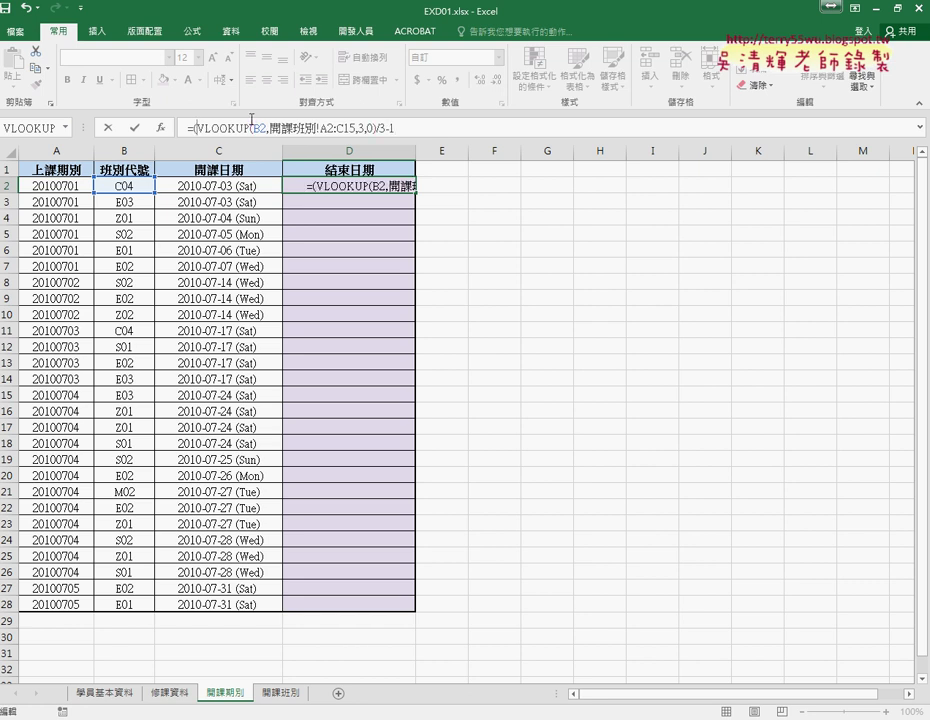
key("End")
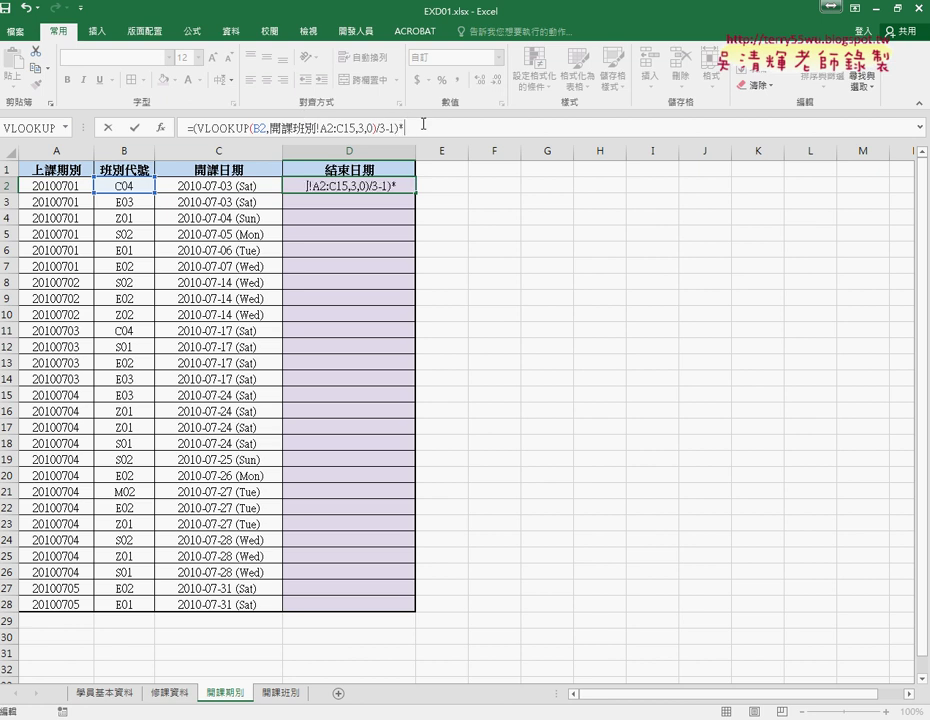
- Rebuild D2 as =C2+(VLOOKUP(B2,開課班別!A2:C15,3,0)/3-1)*7, showing 2010-09-04 (Sat)
left_click_drag(418, 131, 190, 124)
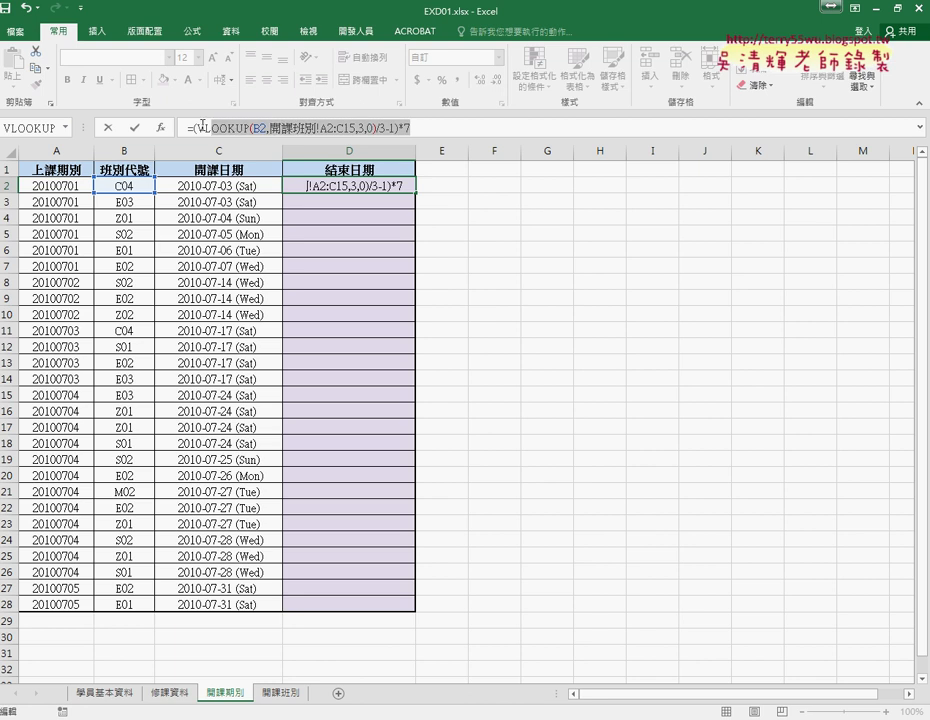
right_click(229, 123)
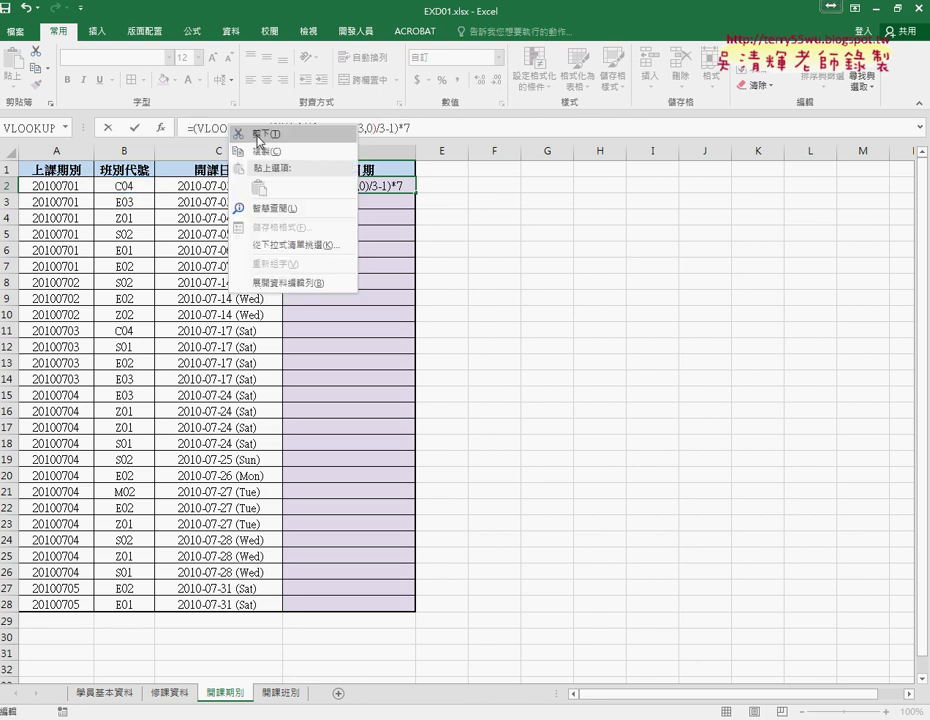
left_click(240, 129)
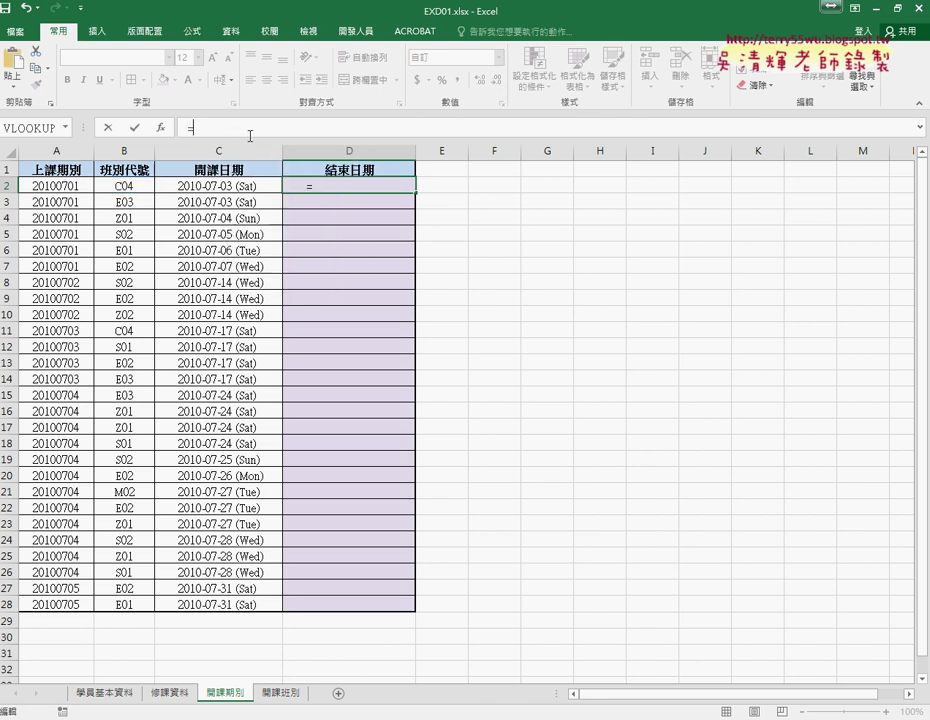
left_click(245, 187)
type("+")
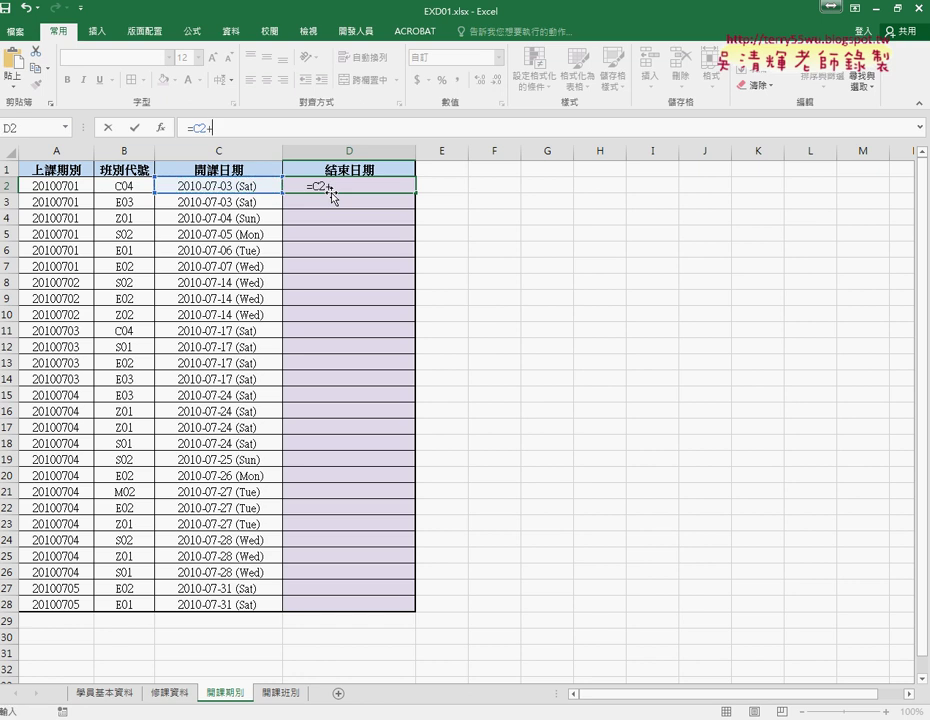
key("ctrl+v")
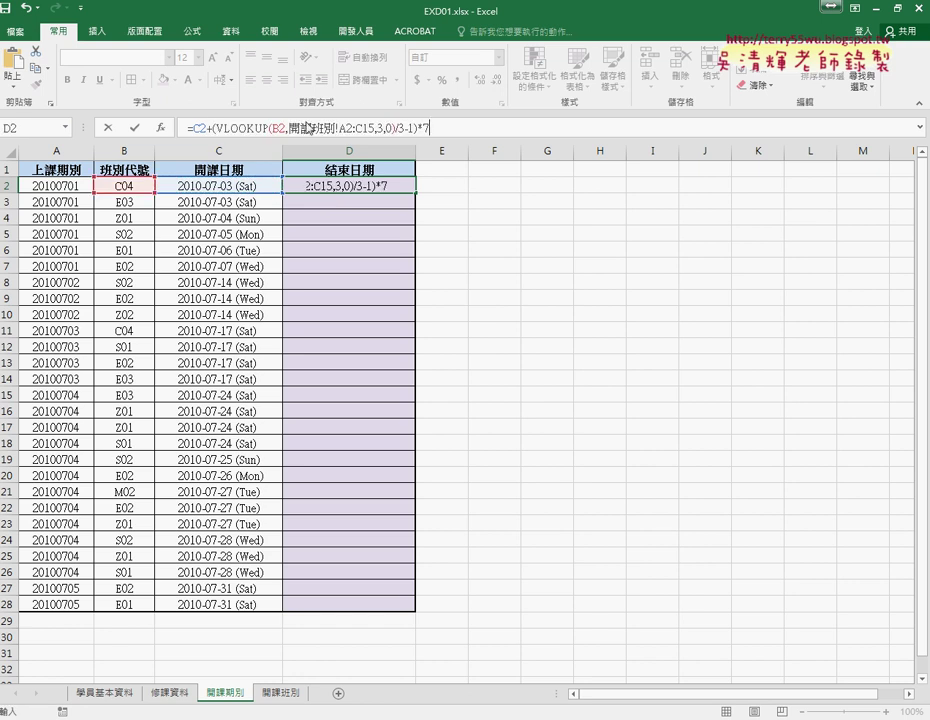
left_click(135, 128)
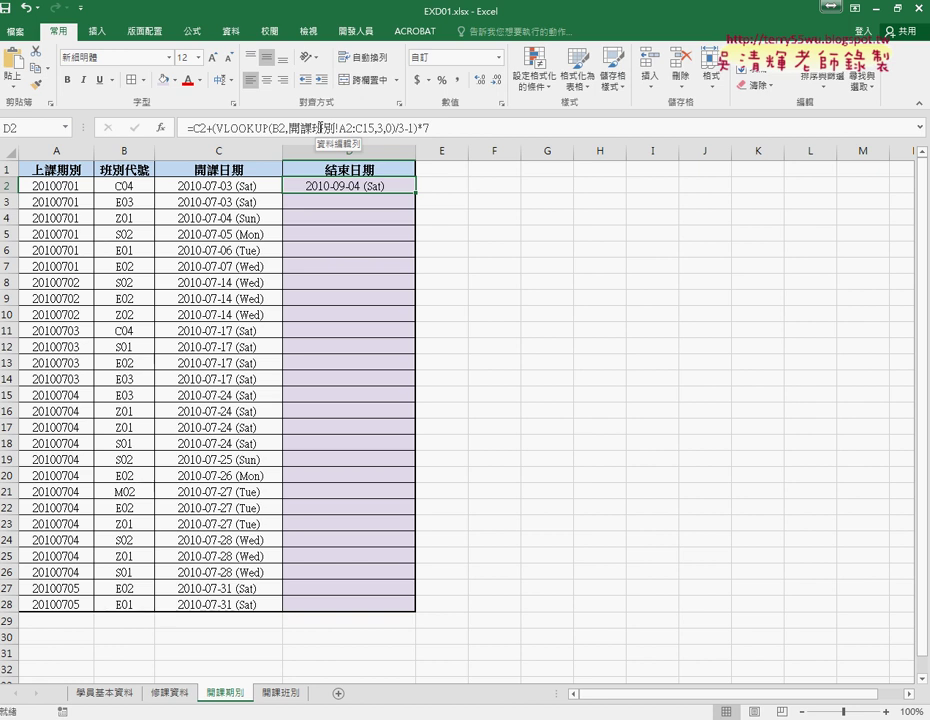
key("alt+Tab")
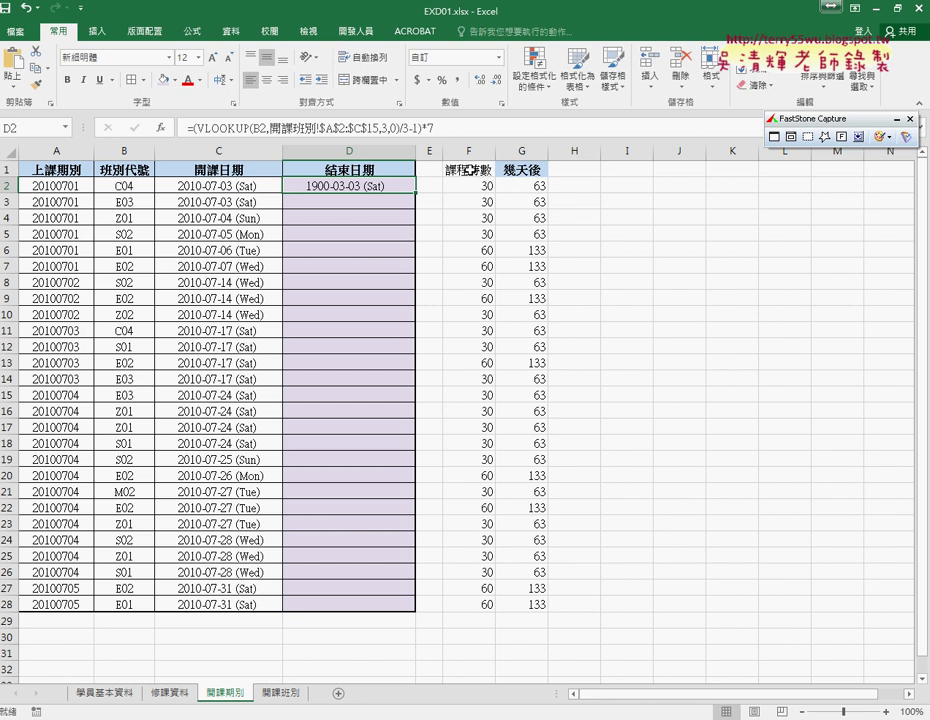
- Select the course-hours helper column F on the 開課期別 sheet
left_click_drag(468, 152, 480, 153)
- Inspect the helper formulas in F2 and G2, then clear D2
left_click(482, 186)
left_click(476, 153)
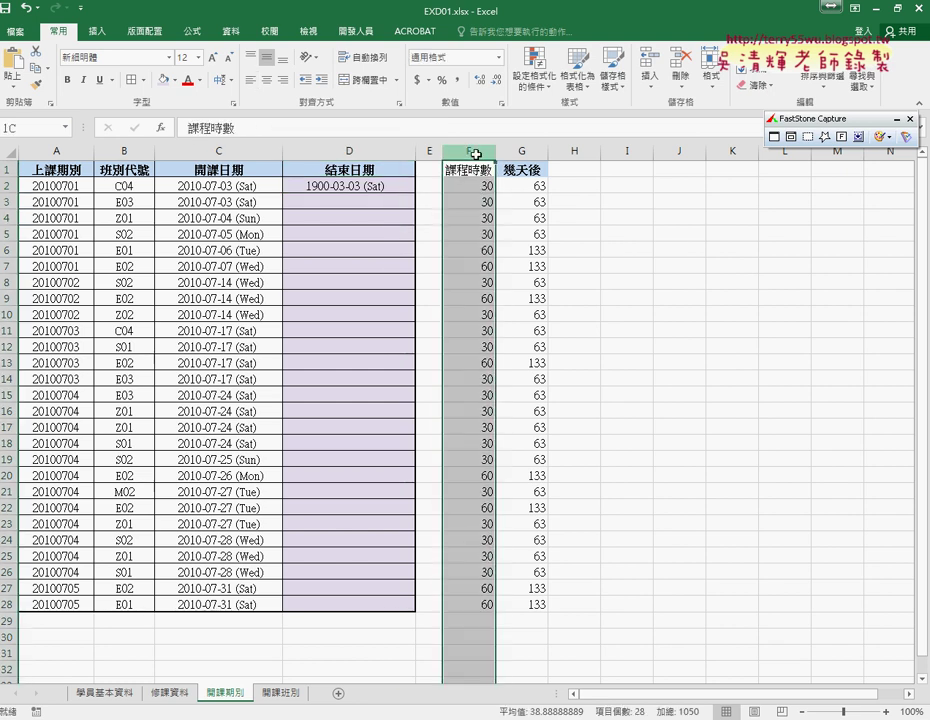
left_click(476, 186)
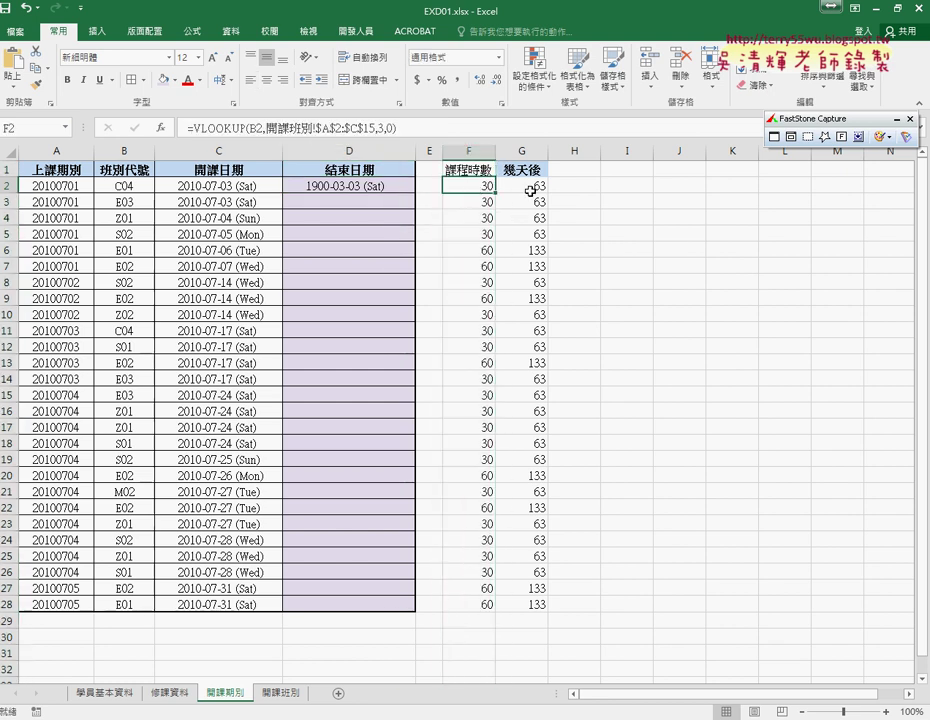
left_click(530, 190)
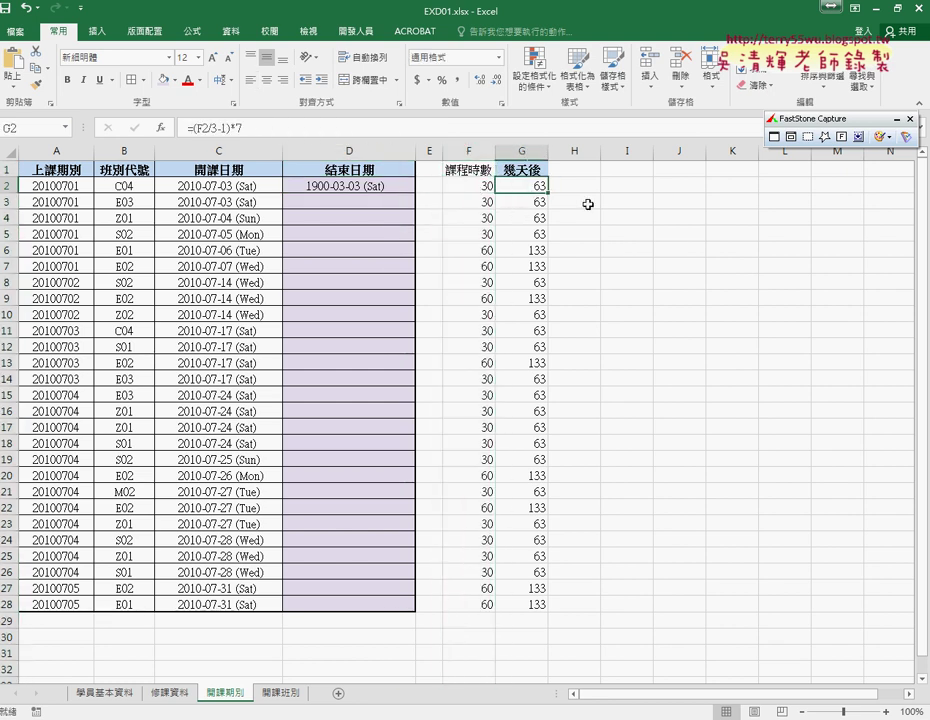
left_click(376, 186)
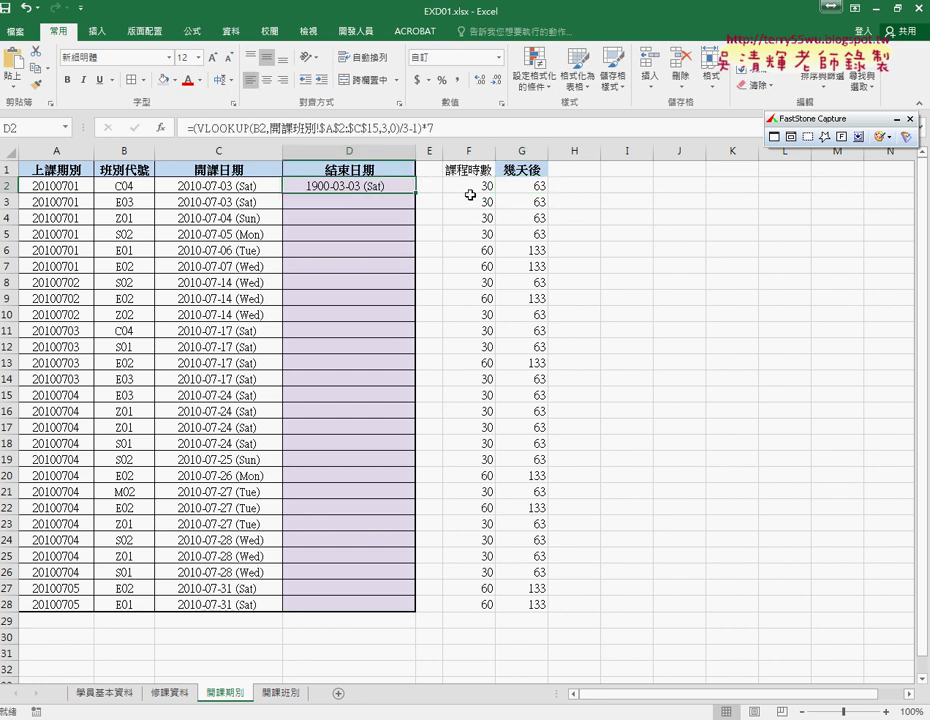
key("Delete")
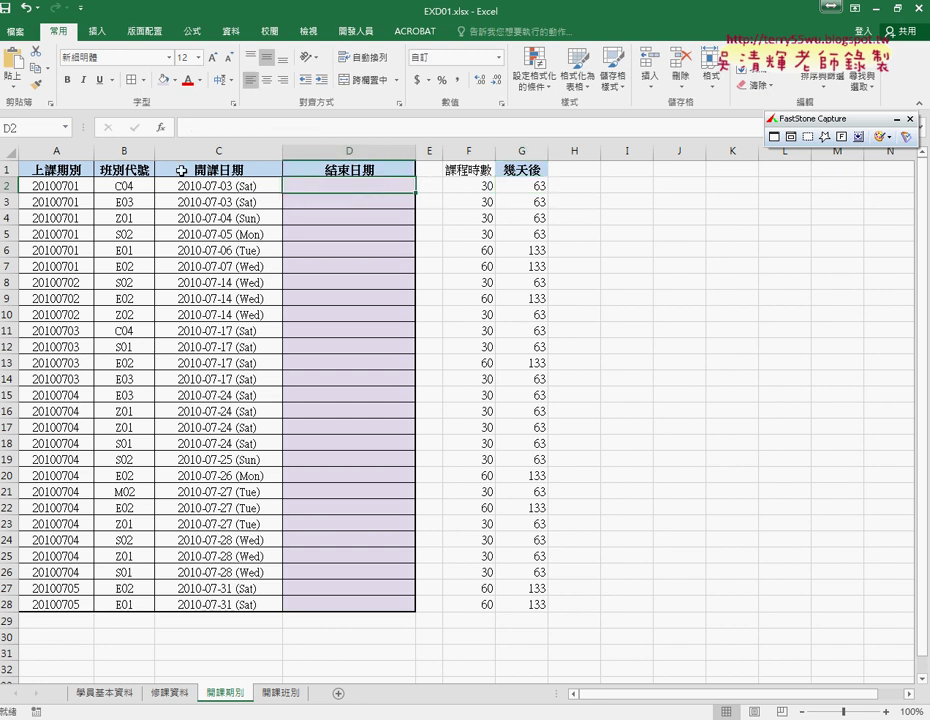
- Insert VLOOKUP in D2 with lookup value B2 and table 開課班別!A2:C15
left_click(160, 128)
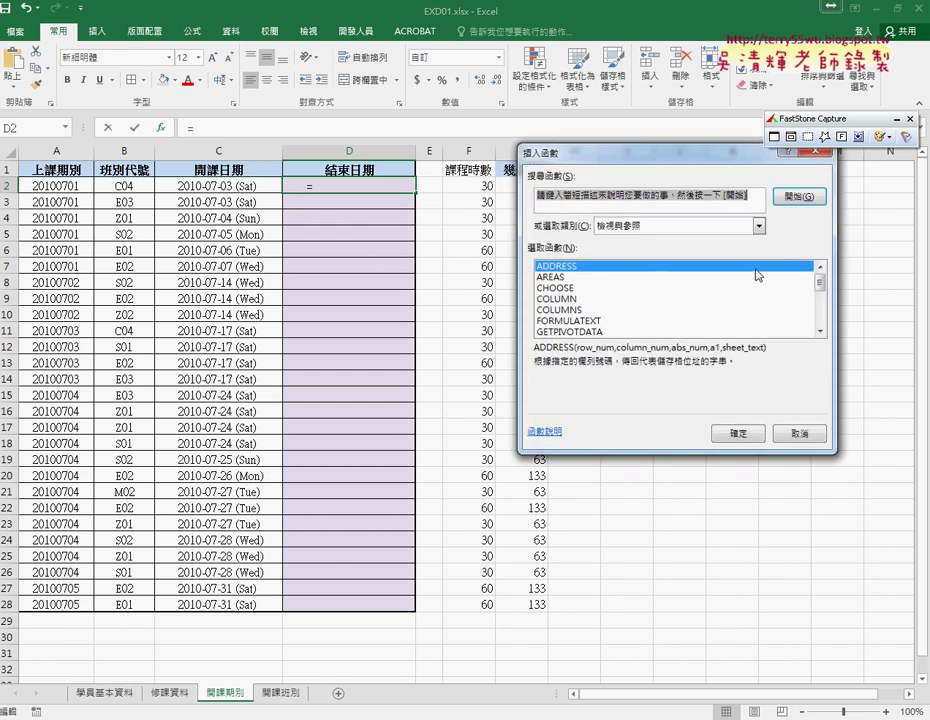
left_click_drag(820, 283, 820, 314)
left_click(541, 331)
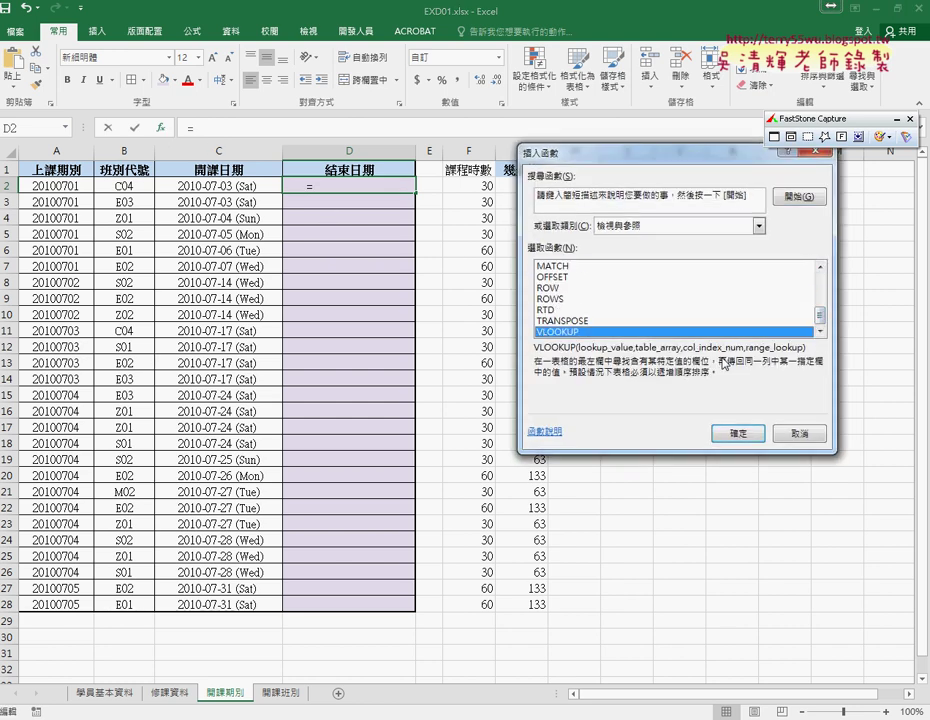
left_click(743, 433)
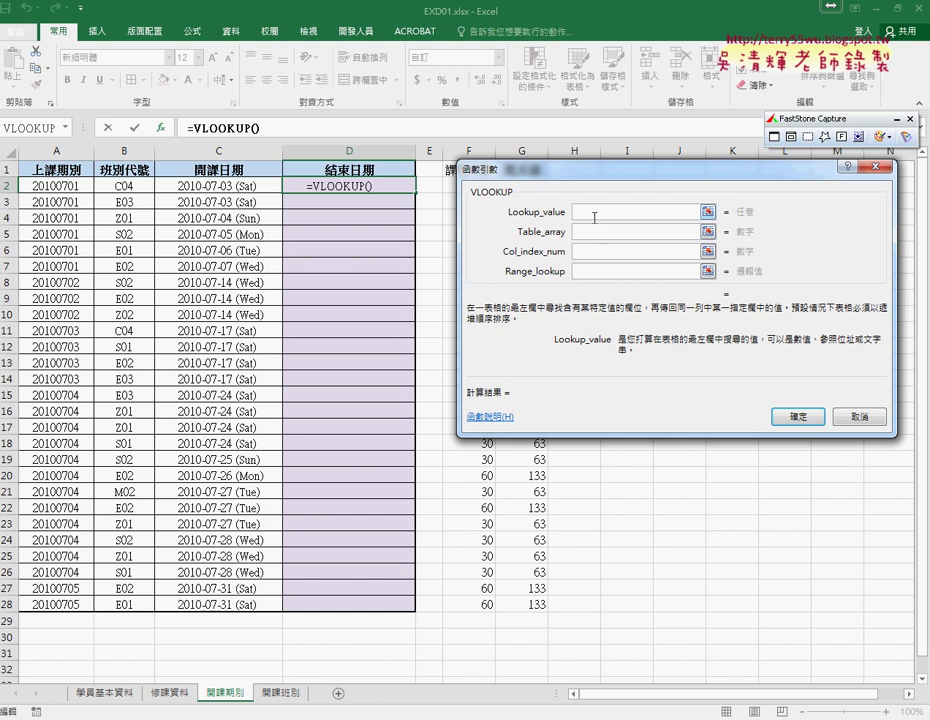
left_click(129, 187)
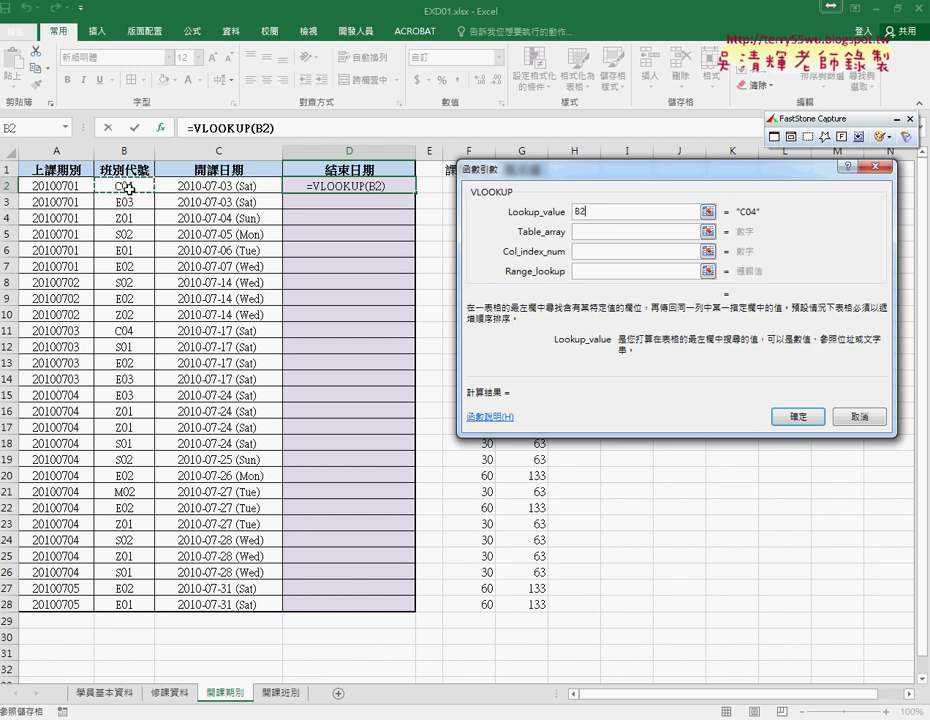
left_click(590, 231)
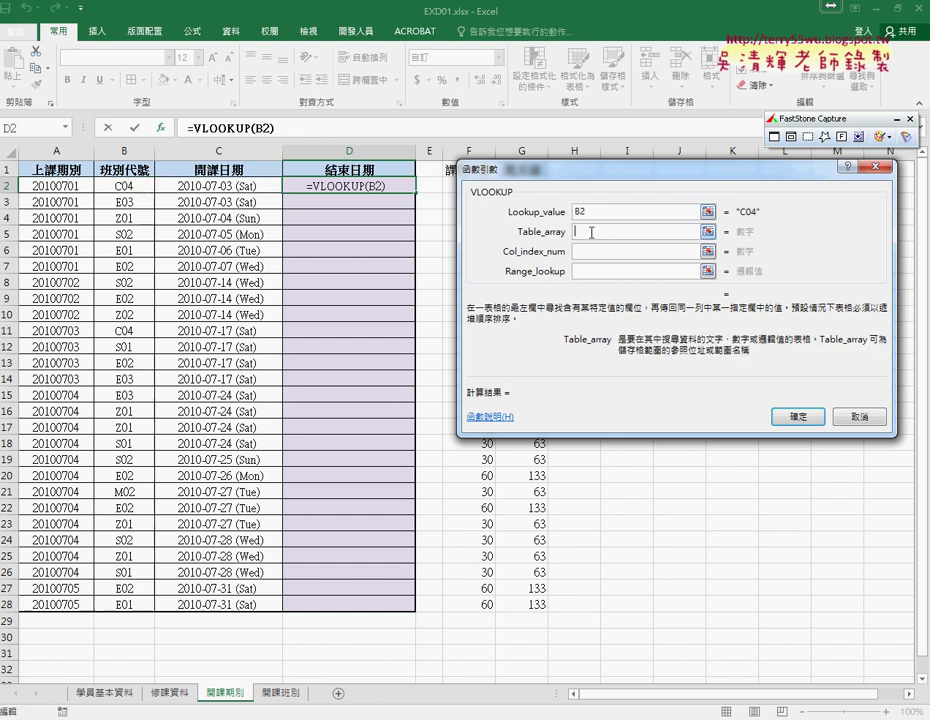
left_click(288, 695)
left_click_drag(45, 187, 208, 400)
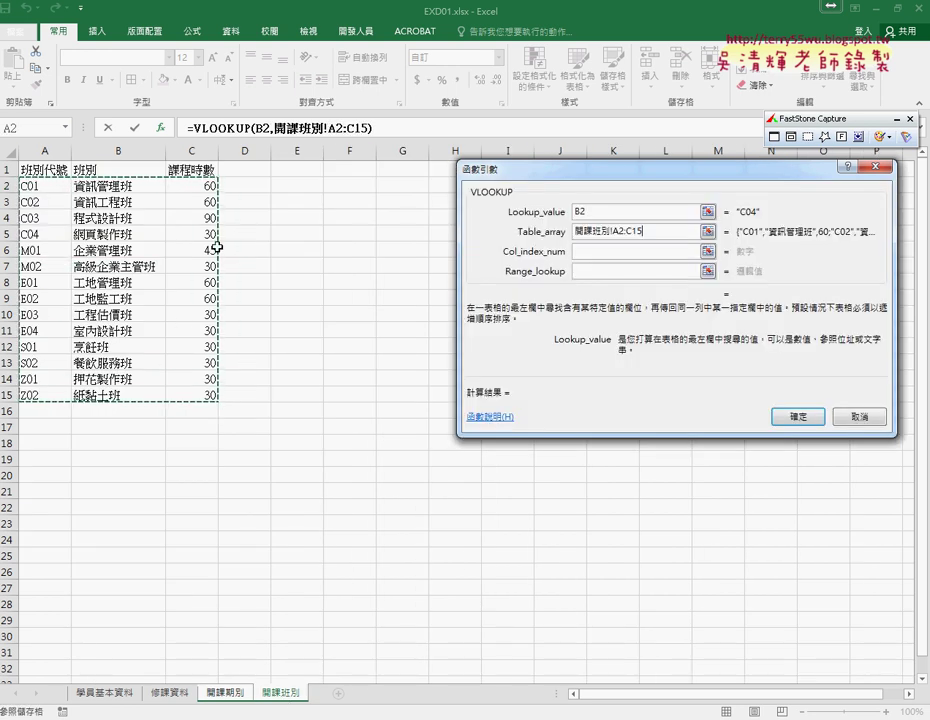
- Set column index 3 and Range_lookup 0, then confirm the VLOOKUP
left_click(579, 250)
type("3")
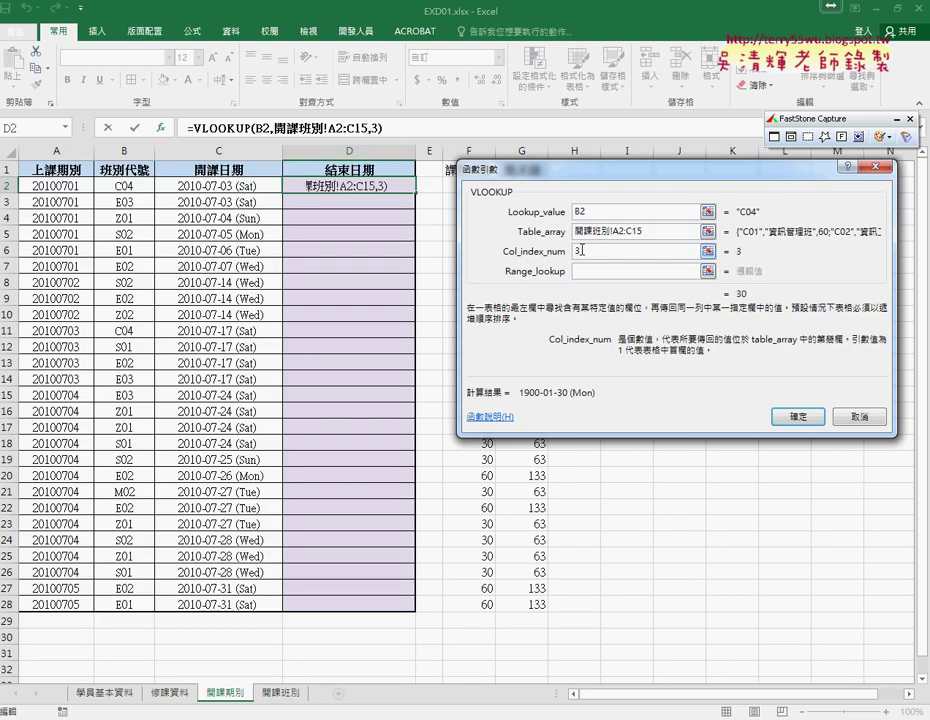
left_click(579, 270)
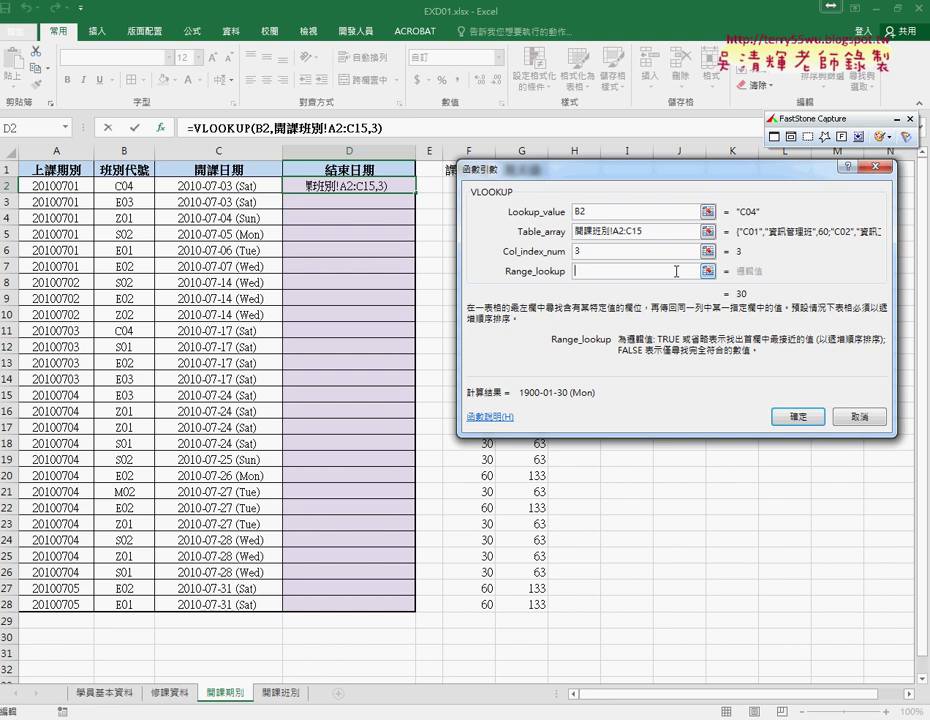
type("0")
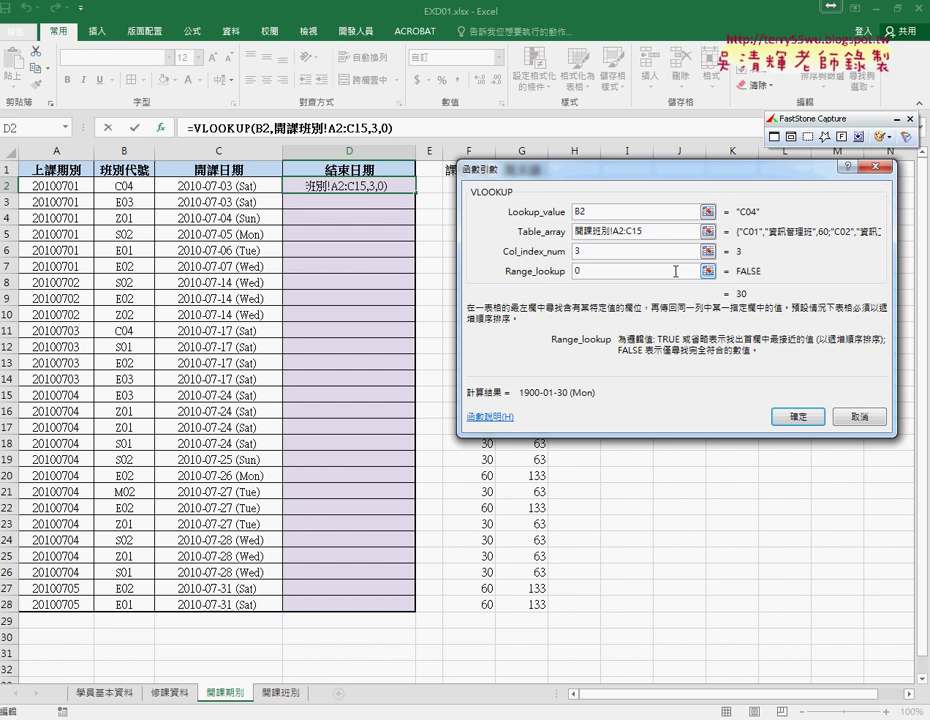
left_click(660, 231)
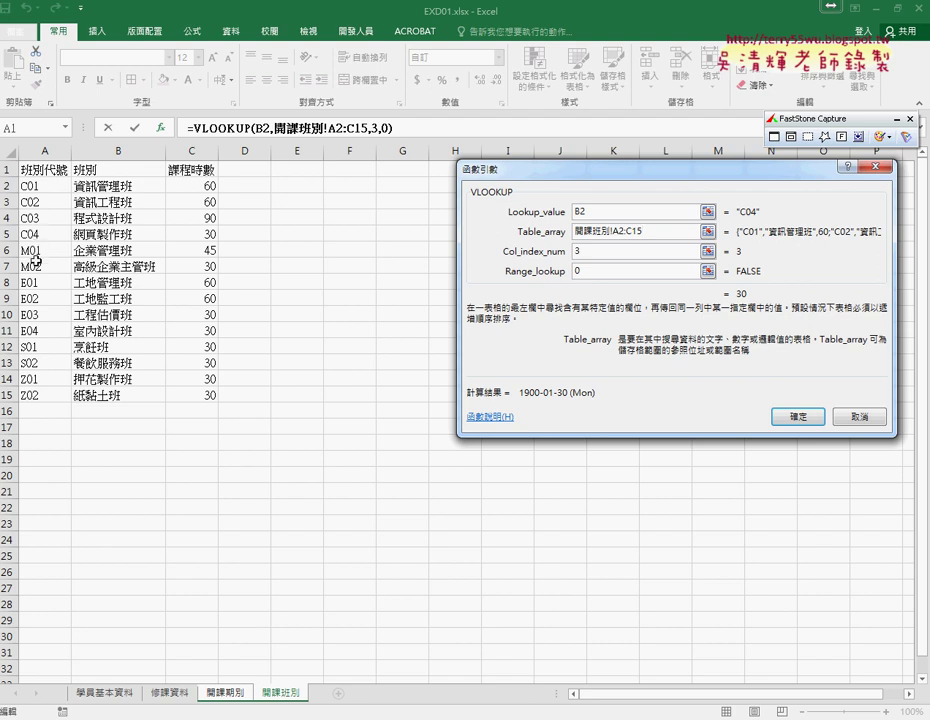
left_click(595, 271)
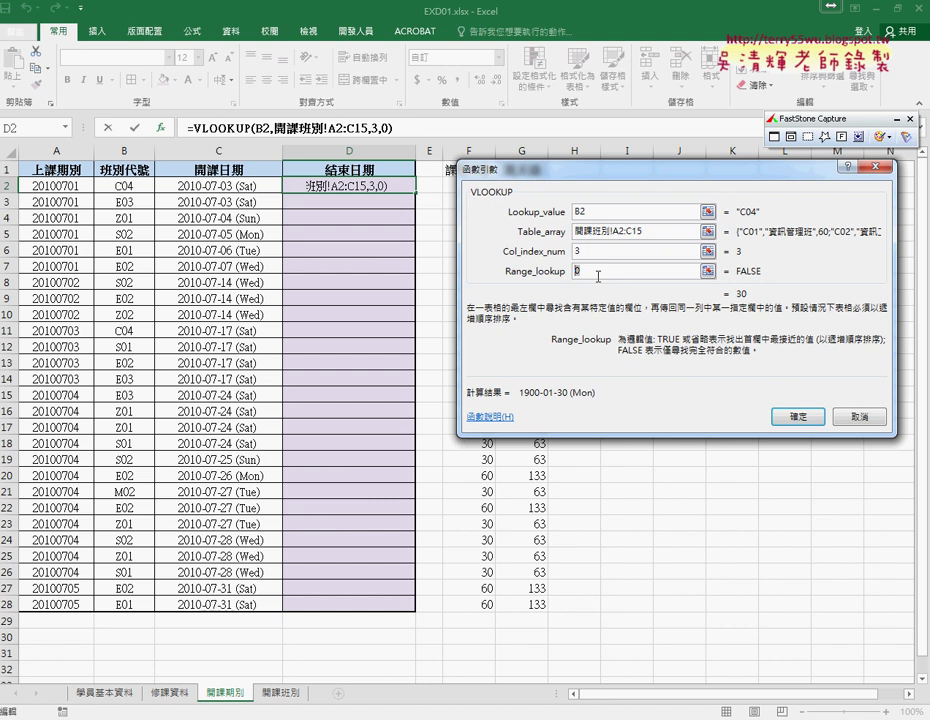
left_click(784, 411)
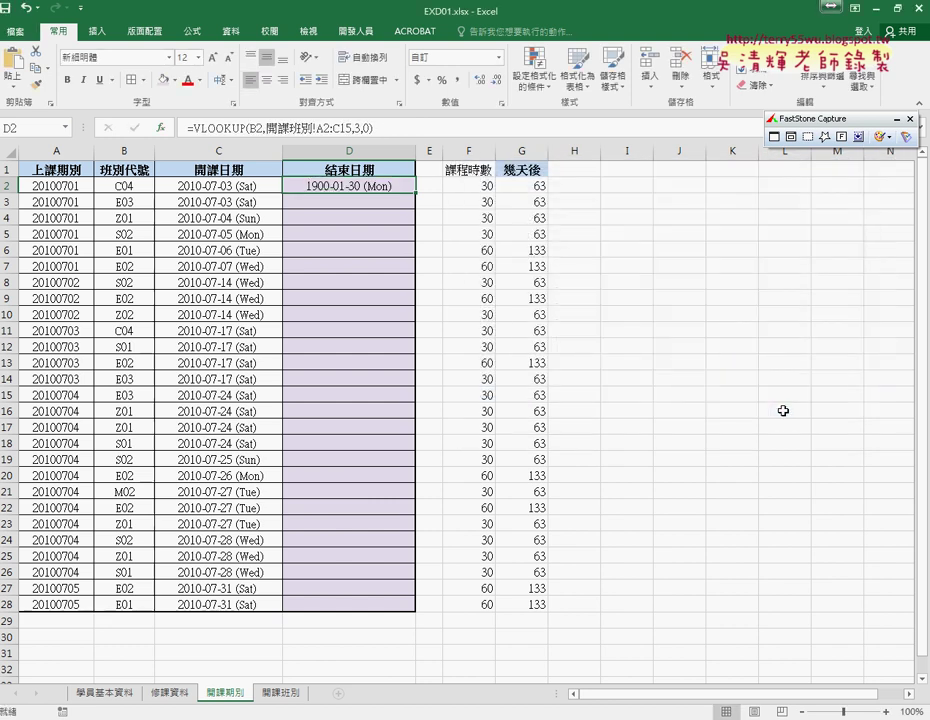
- Change B2's class code from C04 to C05
double_click(129, 186)
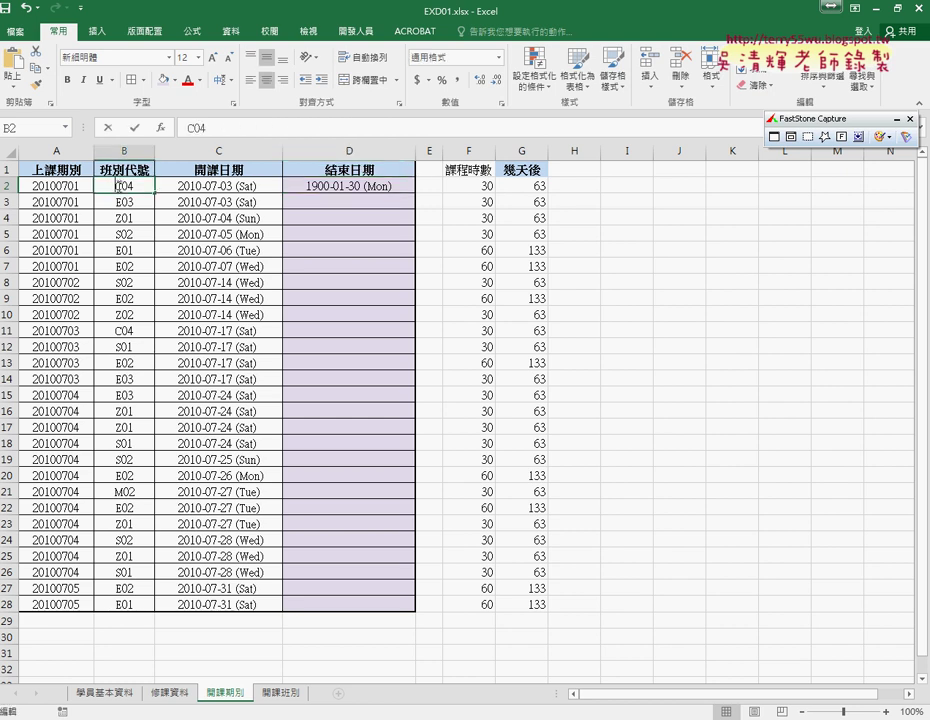
key("BackSpace")
type("5")
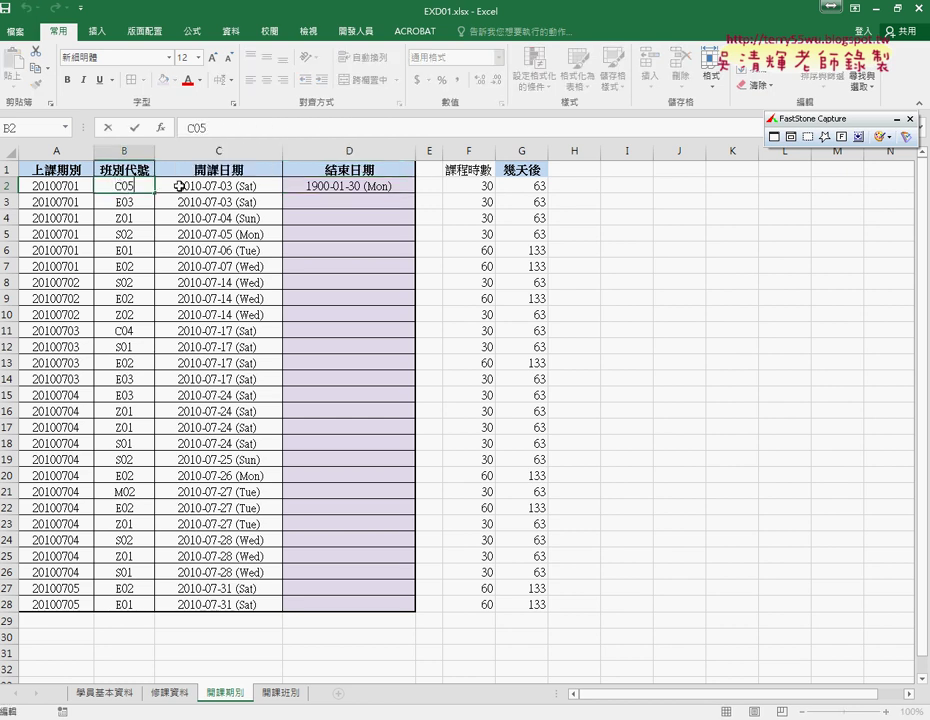
key("Return")
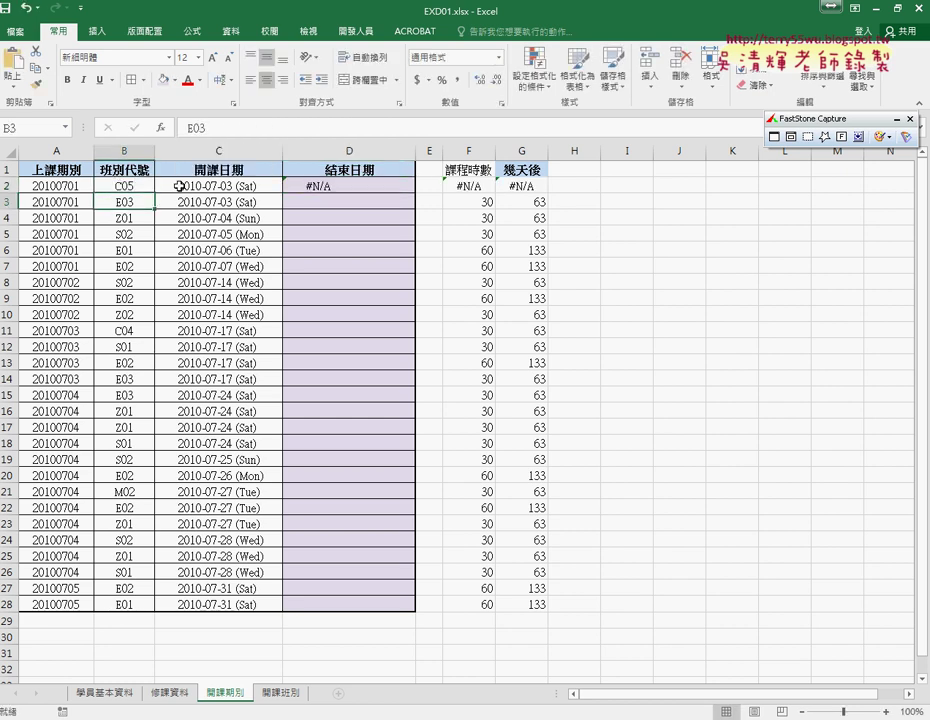
left_click(122, 185)
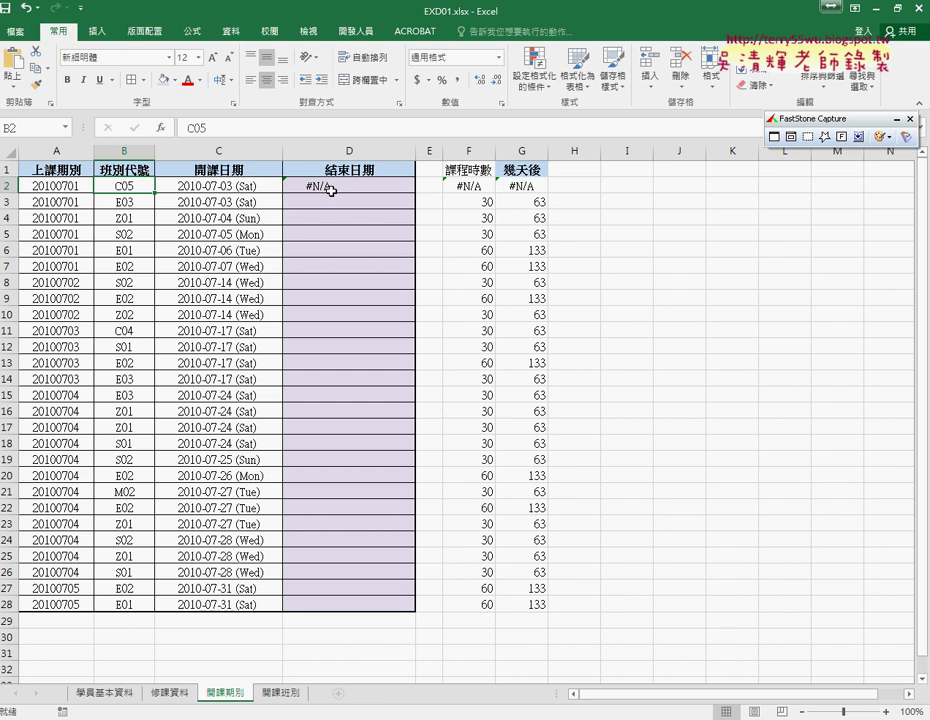
- Change D2's VLOOKUP match argument from 0 to 1 for approximate match
left_click(331, 190)
left_click(368, 128)
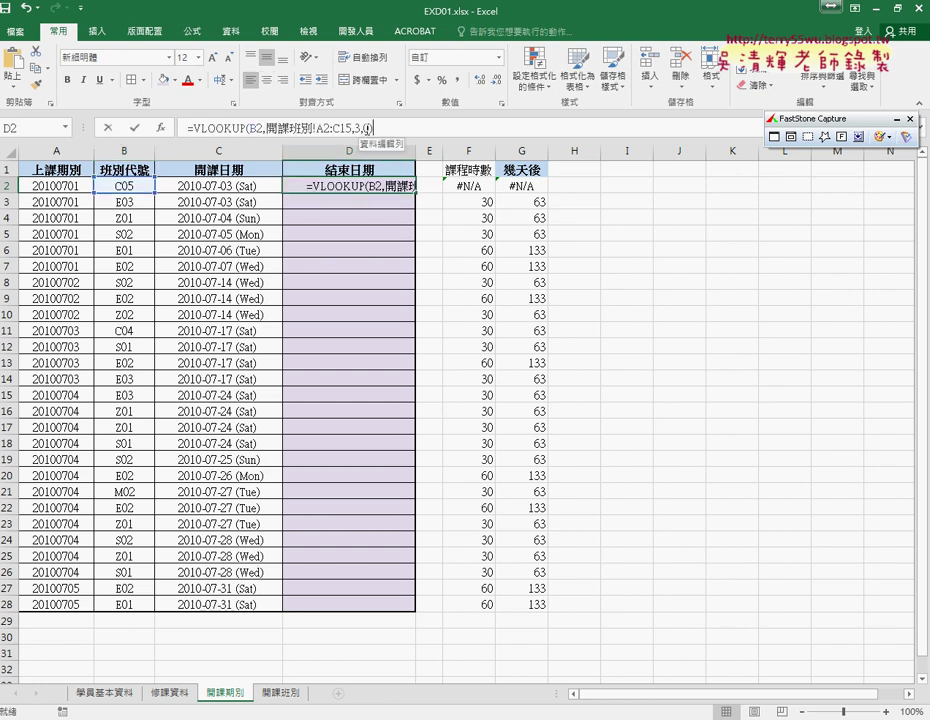
left_click(368, 128)
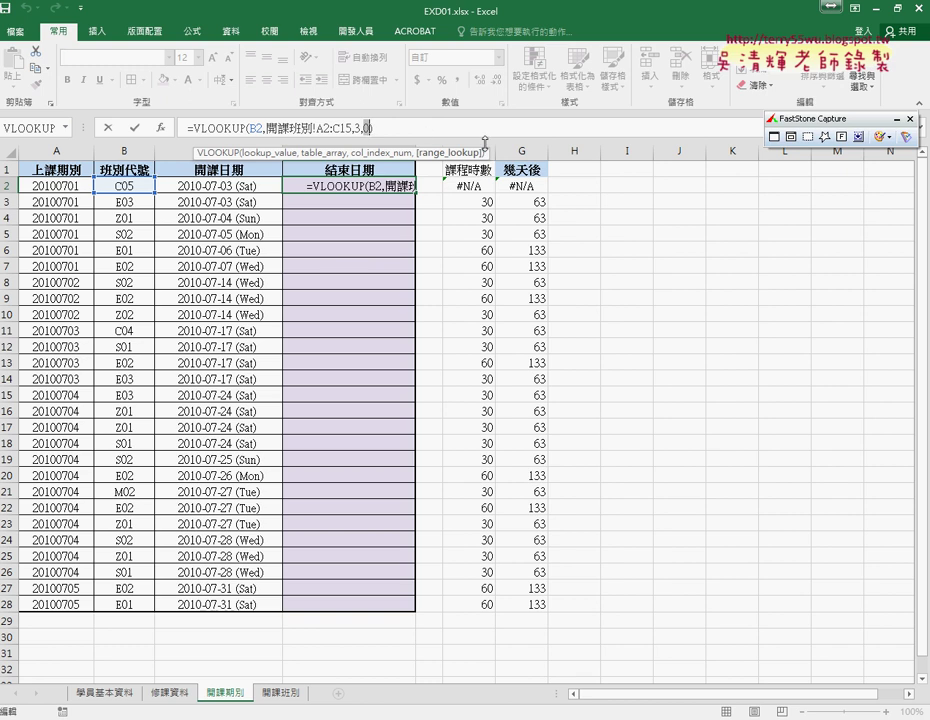
key("BackSpace")
type("1")
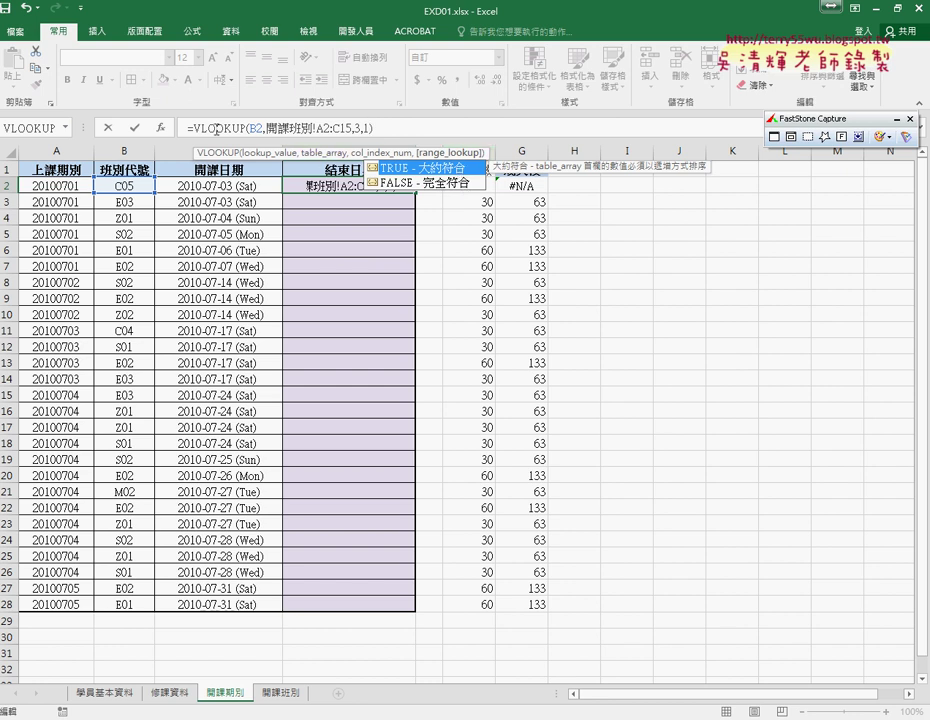
left_click(135, 128)
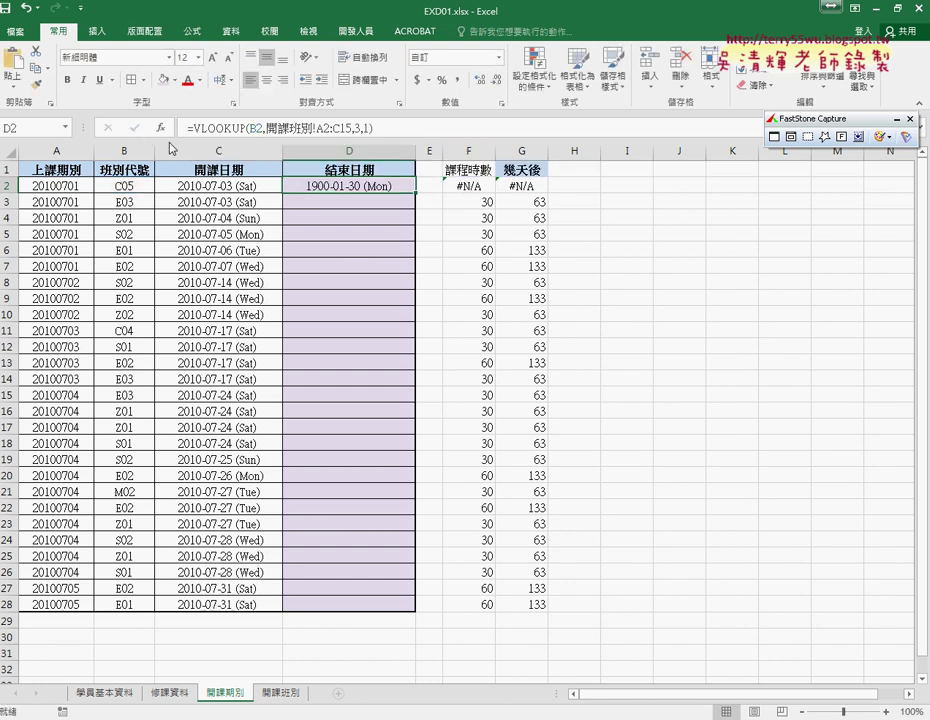
right_click(363, 187)
- Preview D2 in General format in Format Cells, then cancel without changes
left_click(430, 440)
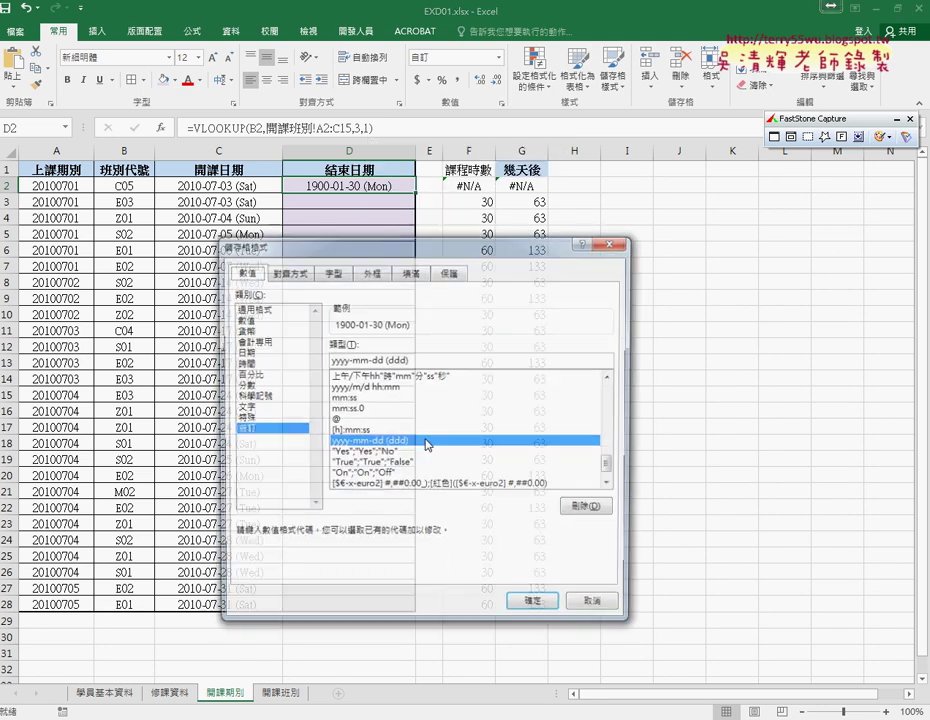
left_click(286, 310)
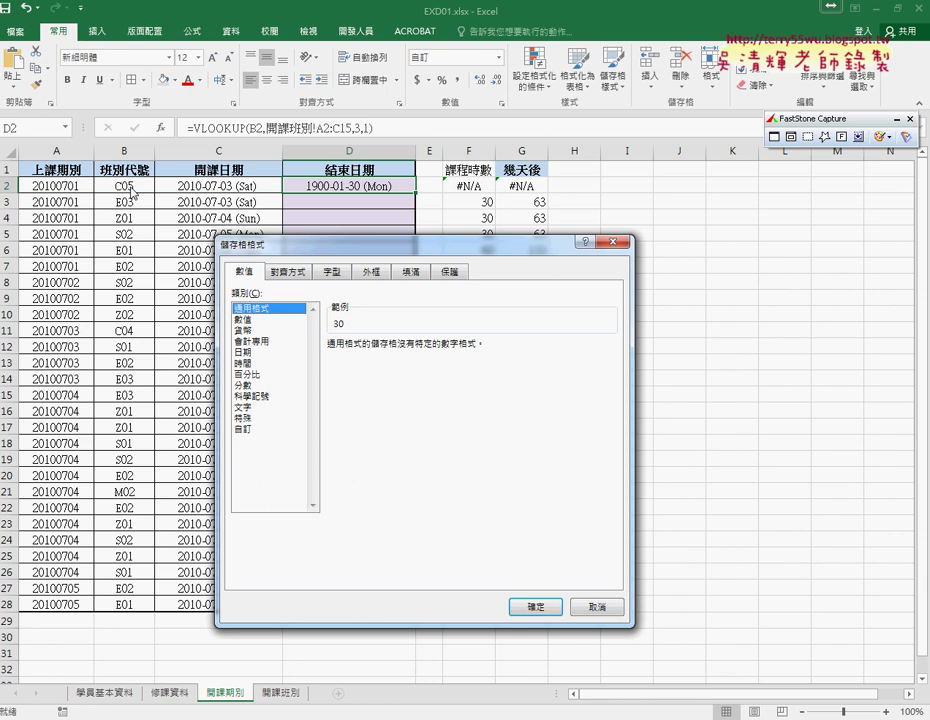
left_click(594, 606)
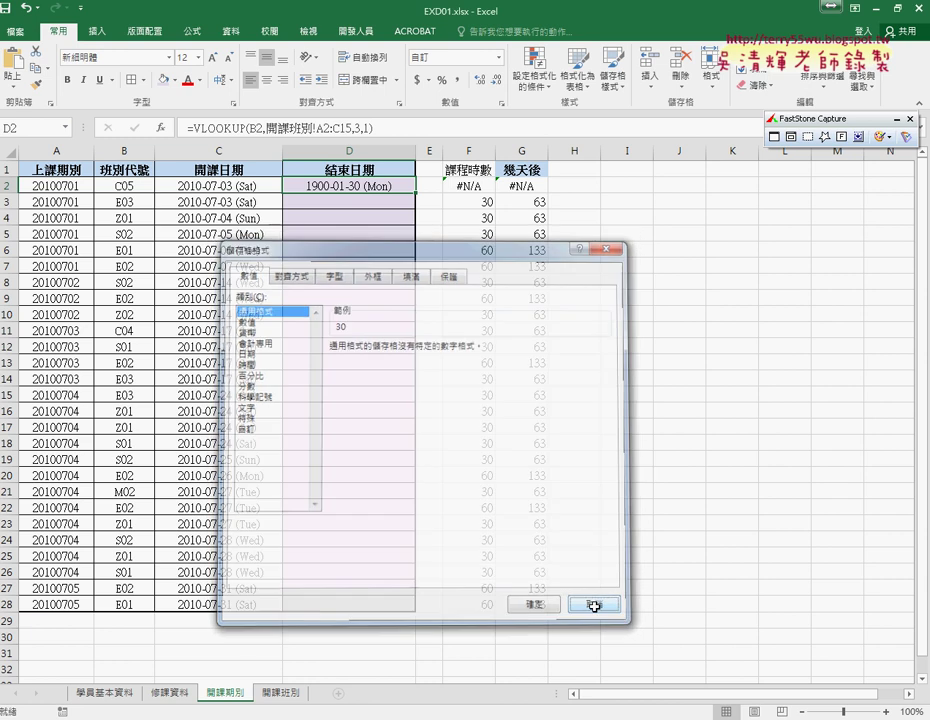
- Restore B2's class code to C04
double_click(126, 185)
double_click(130, 185)
type("C04")
left_click(383, 188)
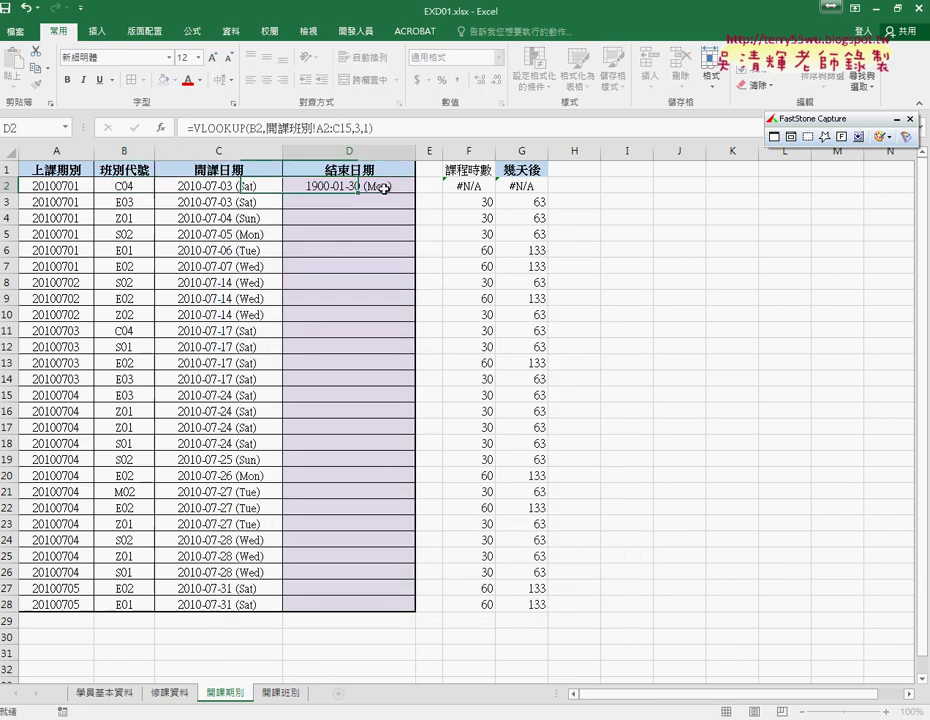
left_click(247, 130)
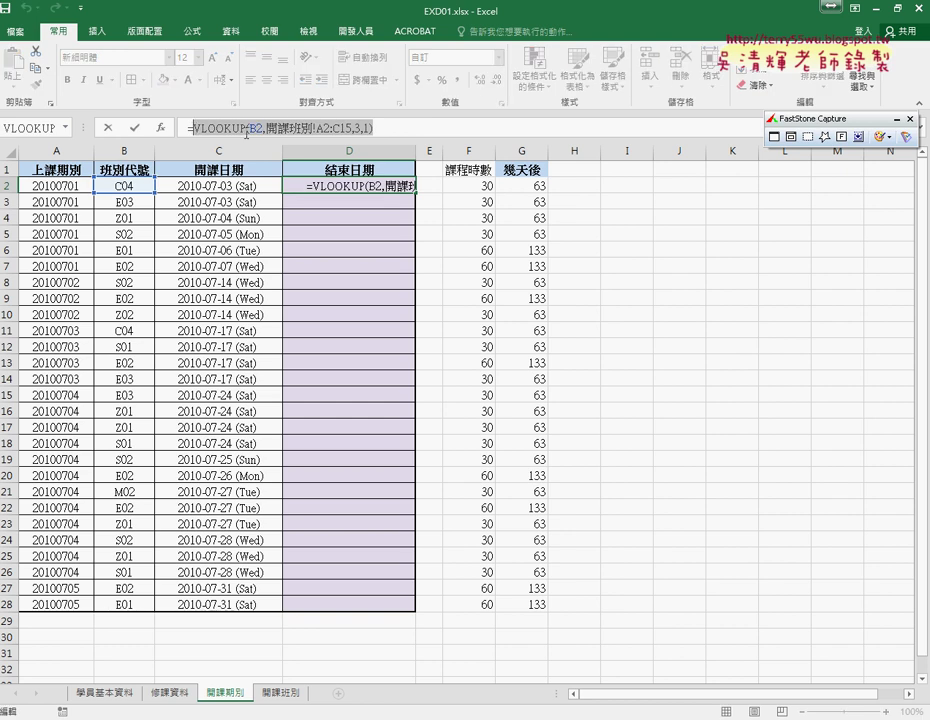
- Wrap D2's VLOOKUP as (…/3-1)*7 so the course hours become 63 days
right_click(247, 130)
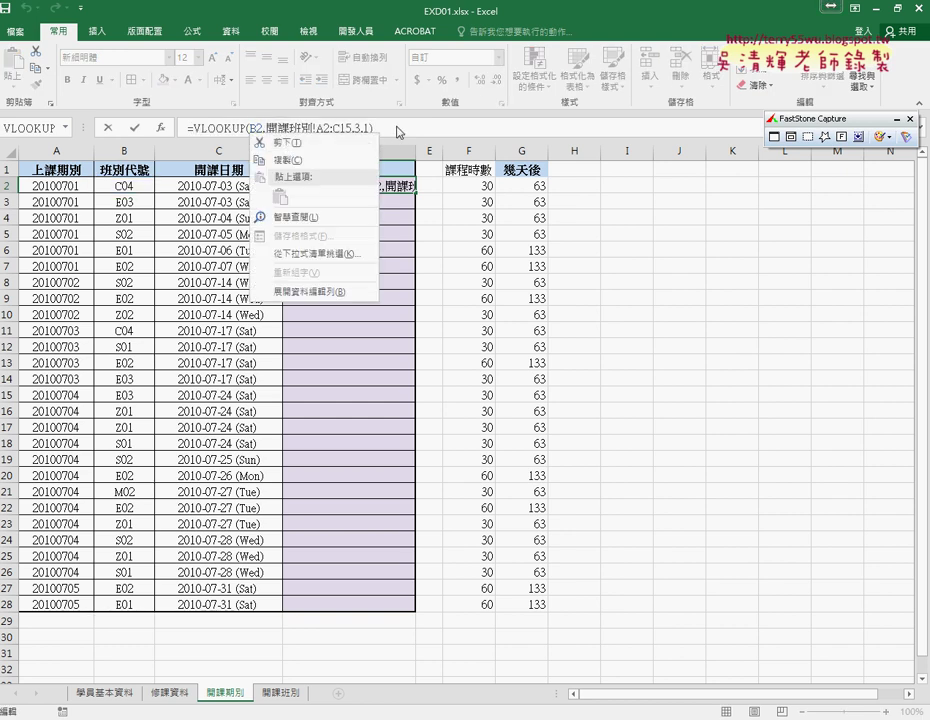
key("Escape")
left_click(440, 127)
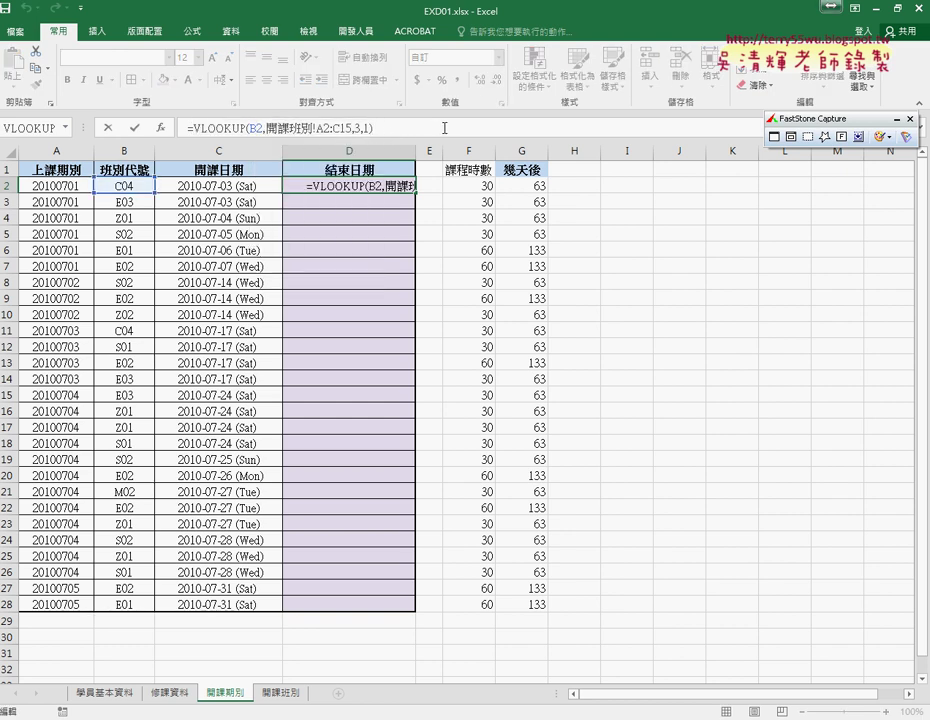
type("/3-1")
key("Left")
key("Left")
key("Left")
key("Left")
key("Left")
key("Left")
key("Left")
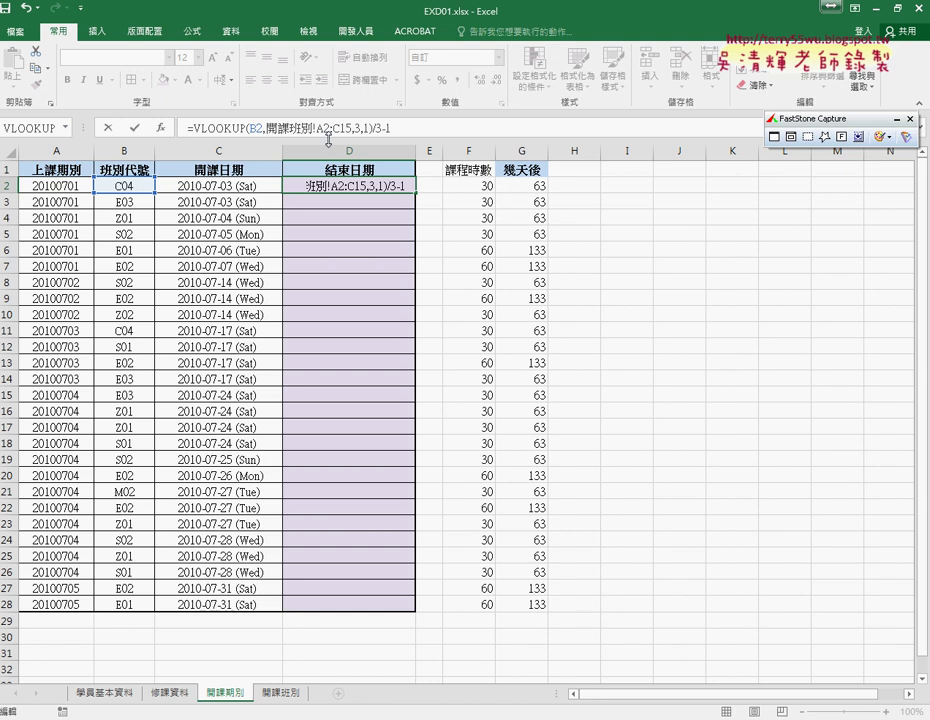
type("(")
left_click(453, 134)
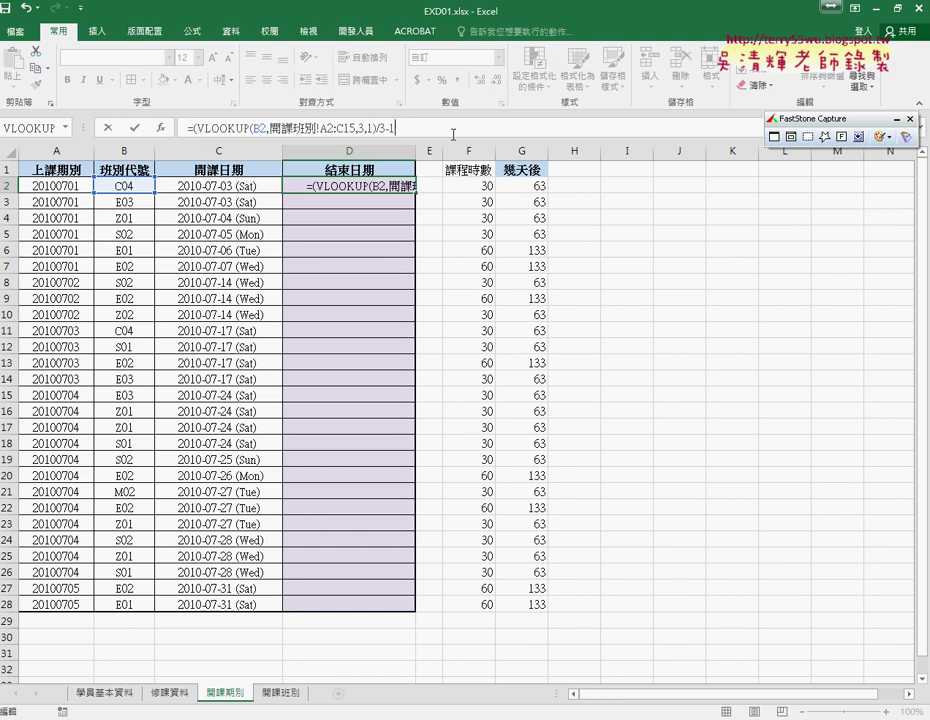
type(")")
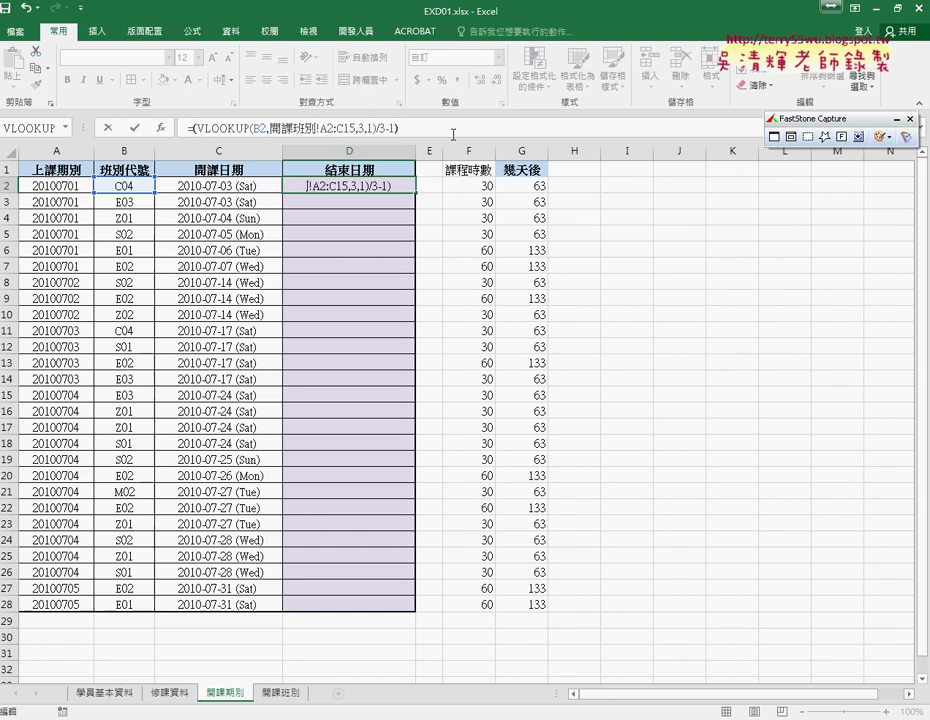
type("*7")
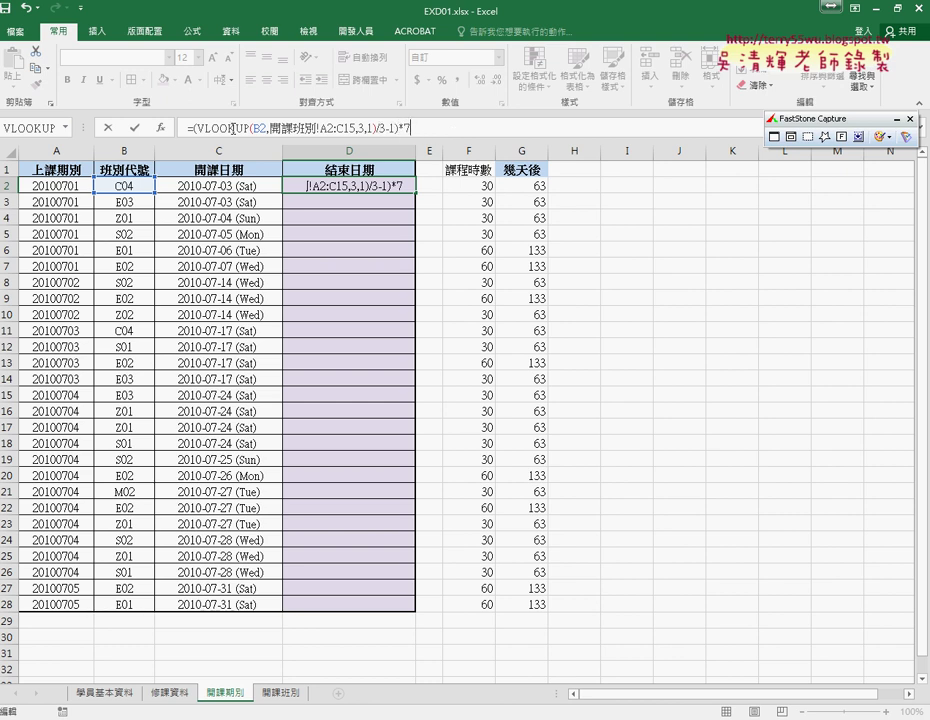
left_click(137, 128)
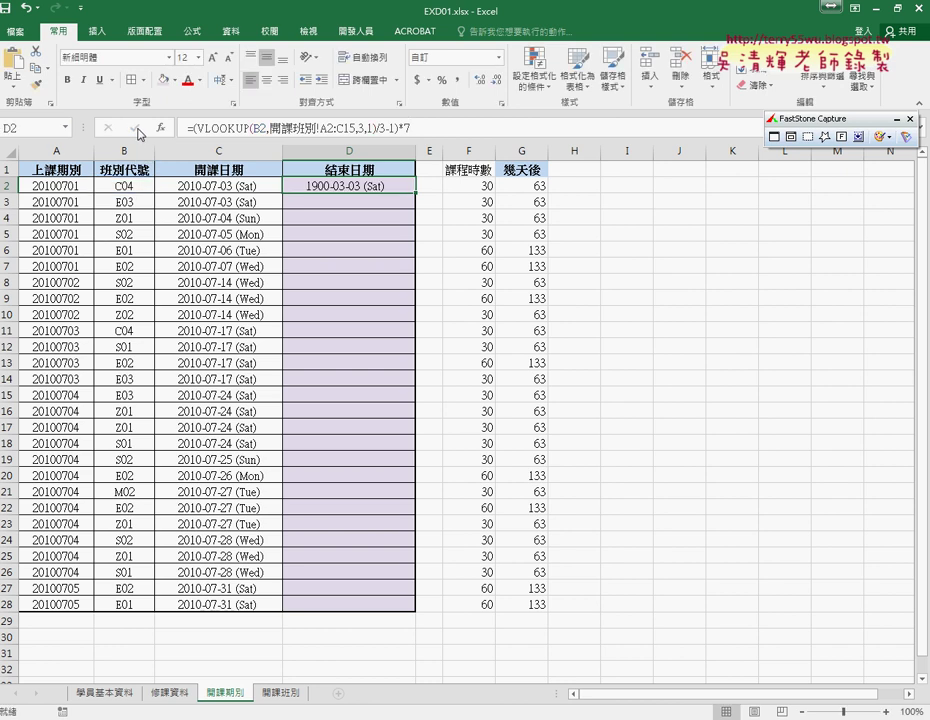
left_click_drag(420, 127, 186, 128)
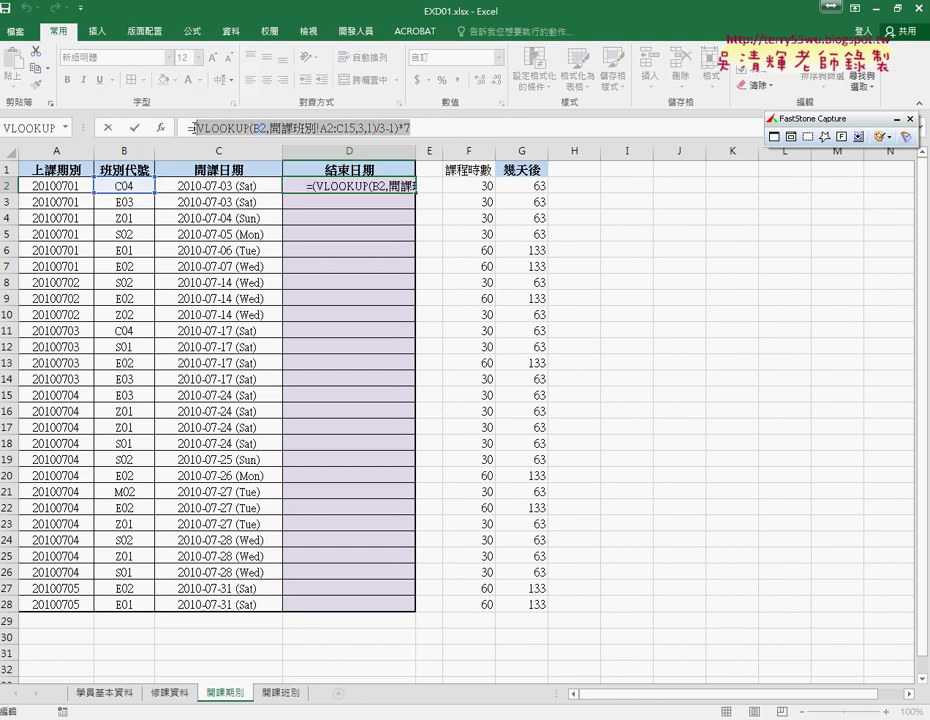
- Insert C2+ at the start of D2's formula and fill it down to D28
left_click(191, 128)
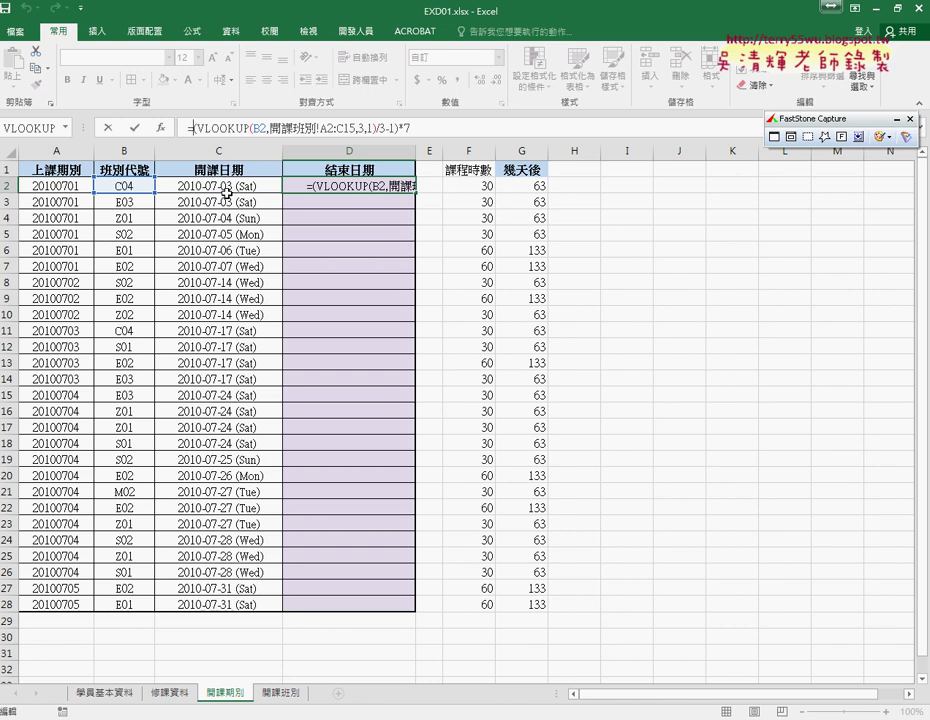
left_click(228, 186)
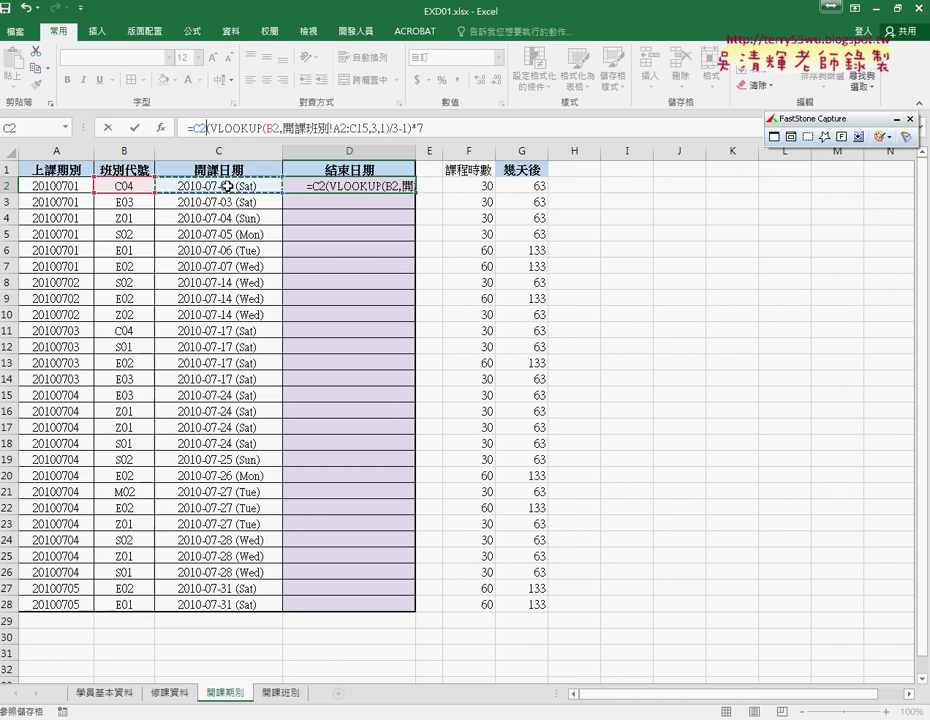
type("+")
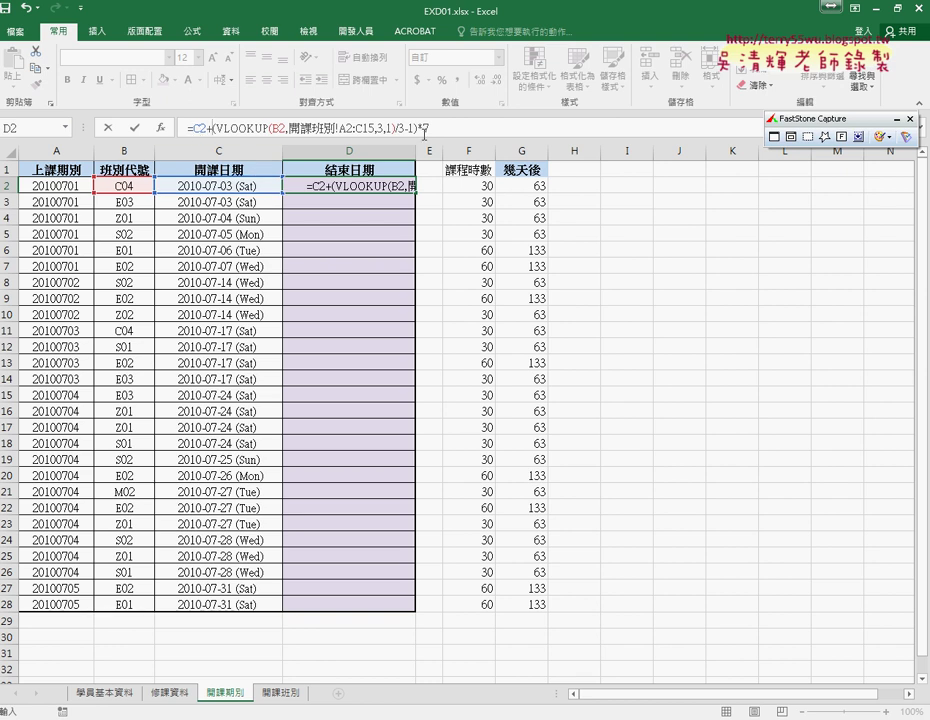
left_click(134, 128)
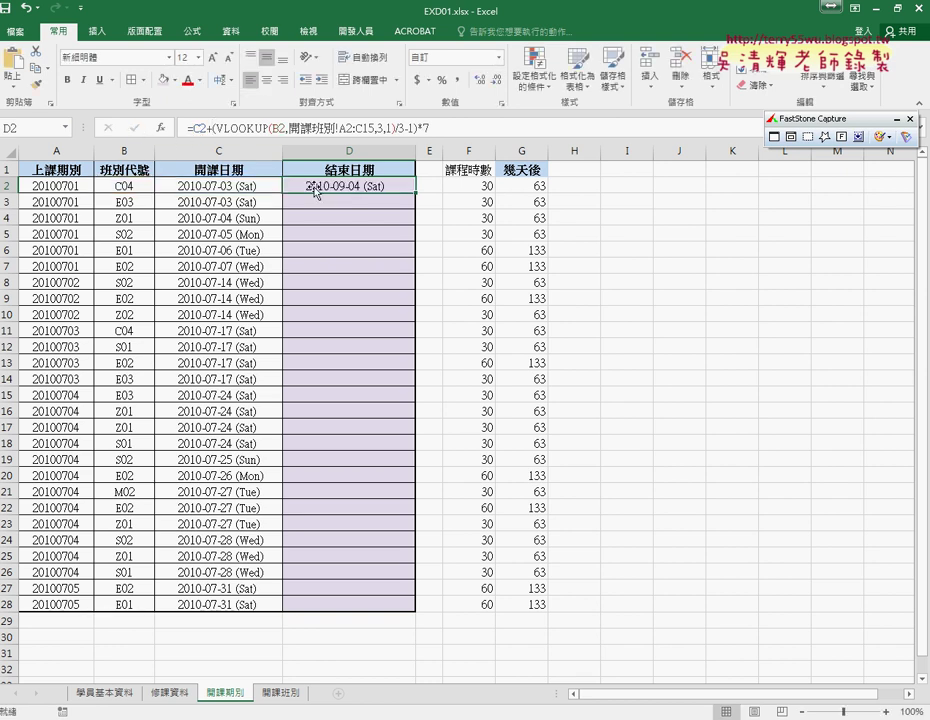
double_click(415, 193)
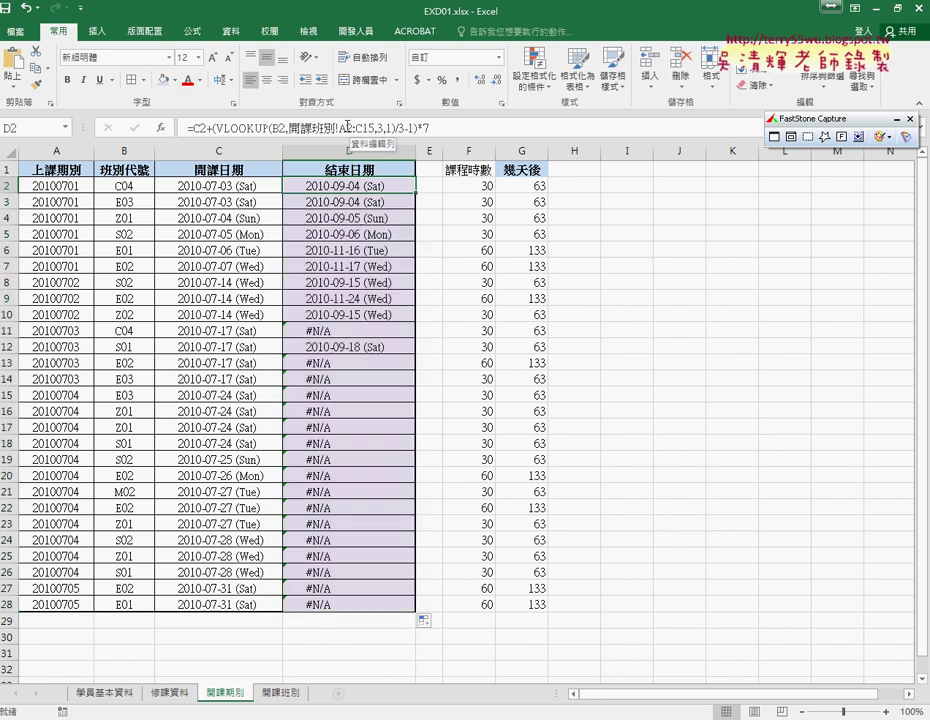
- Lock only the rows of the lookup range as 開課班別!A$2:C$15 in D2's formula
left_click_drag(340, 128, 376, 129)
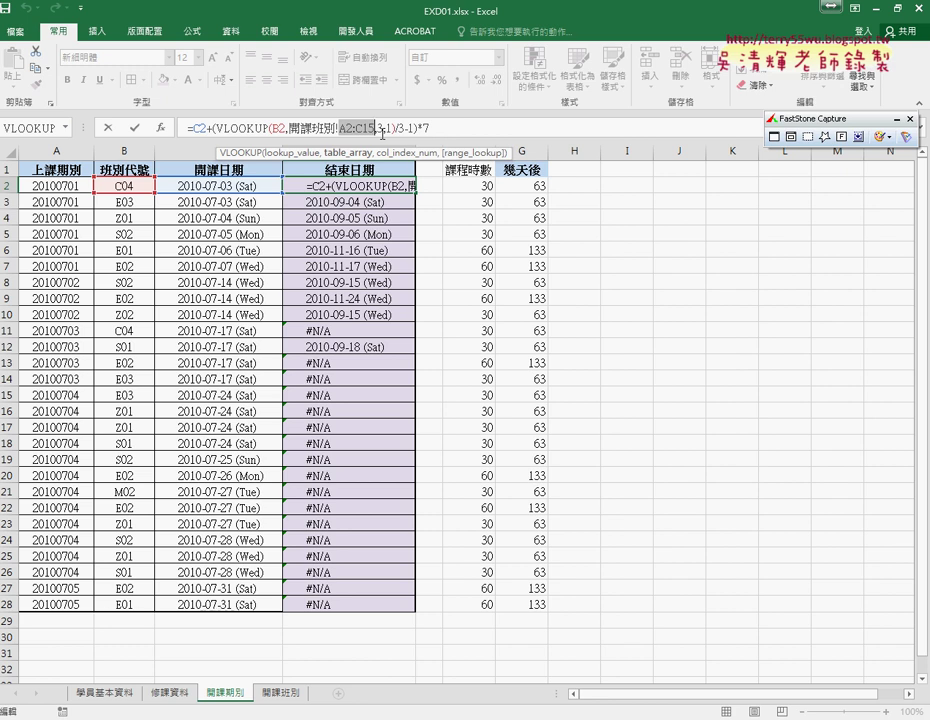
key("F4")
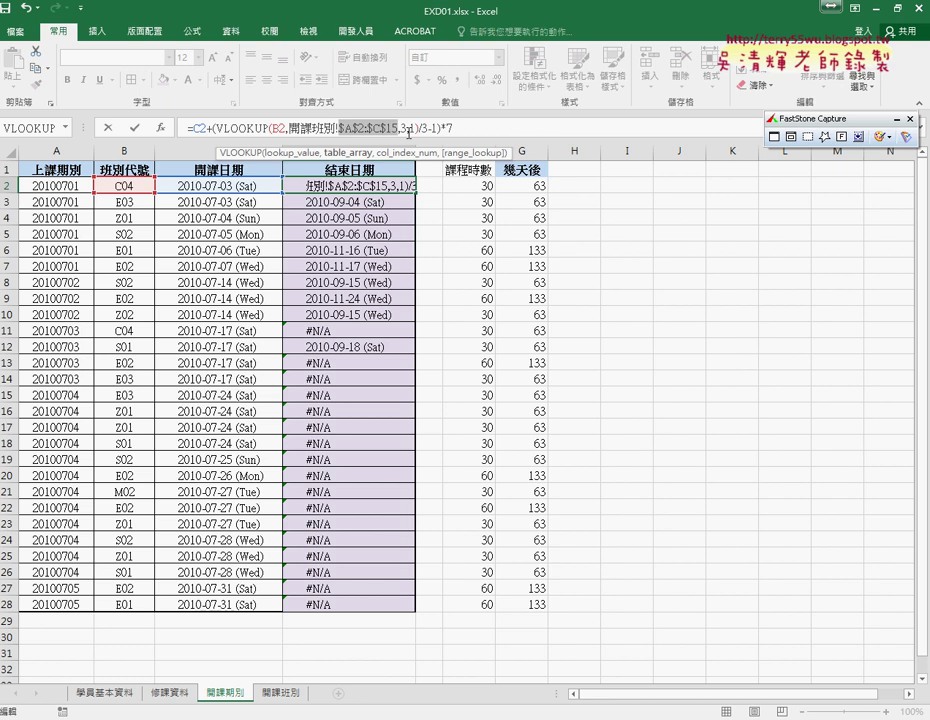
key("F4")
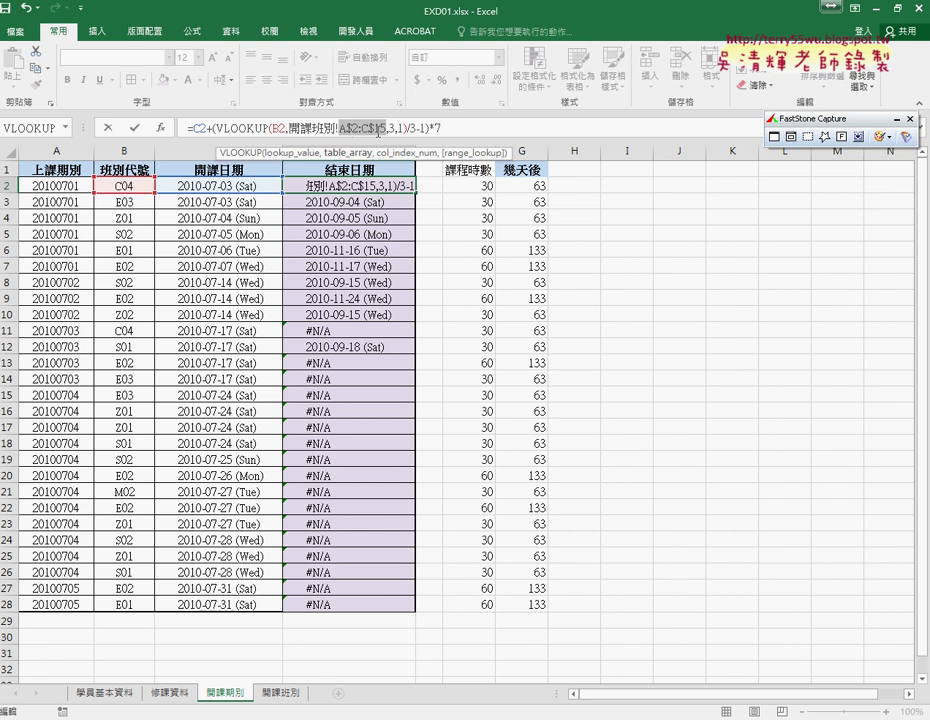
left_click(135, 128)
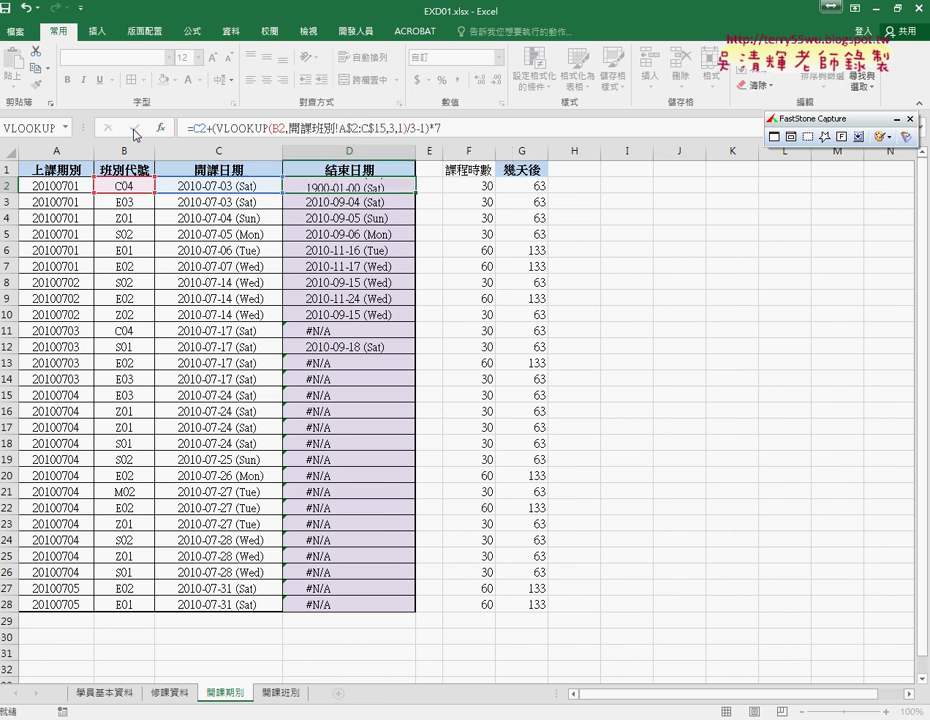
- Fill the corrected end-date formula down to D28 and delete helper columns F and G
double_click(415, 193)
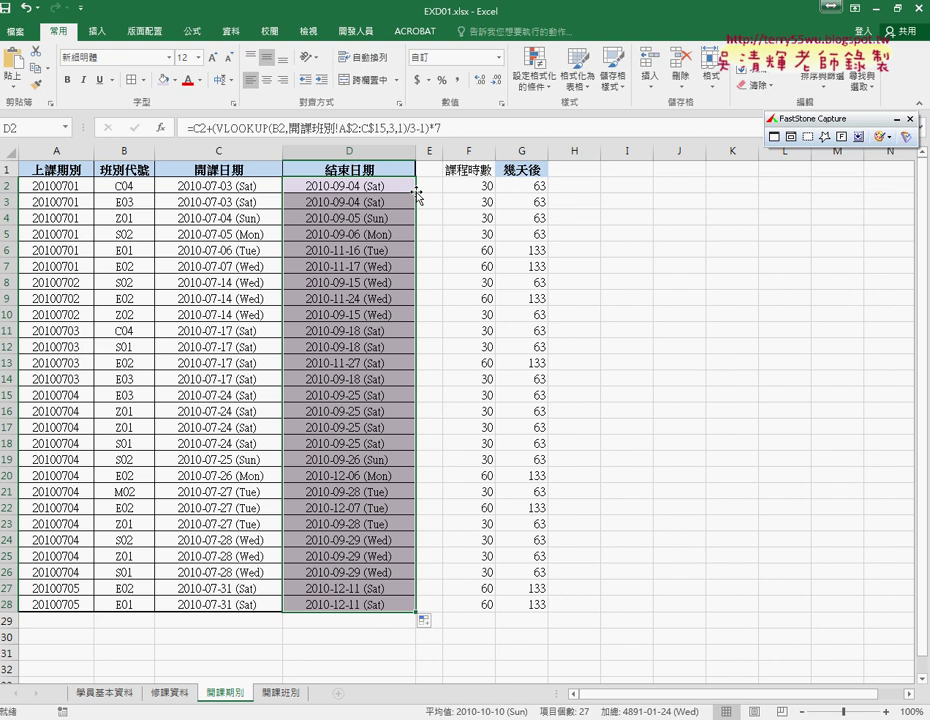
left_click_drag(536, 150, 494, 155)
right_click(492, 220)
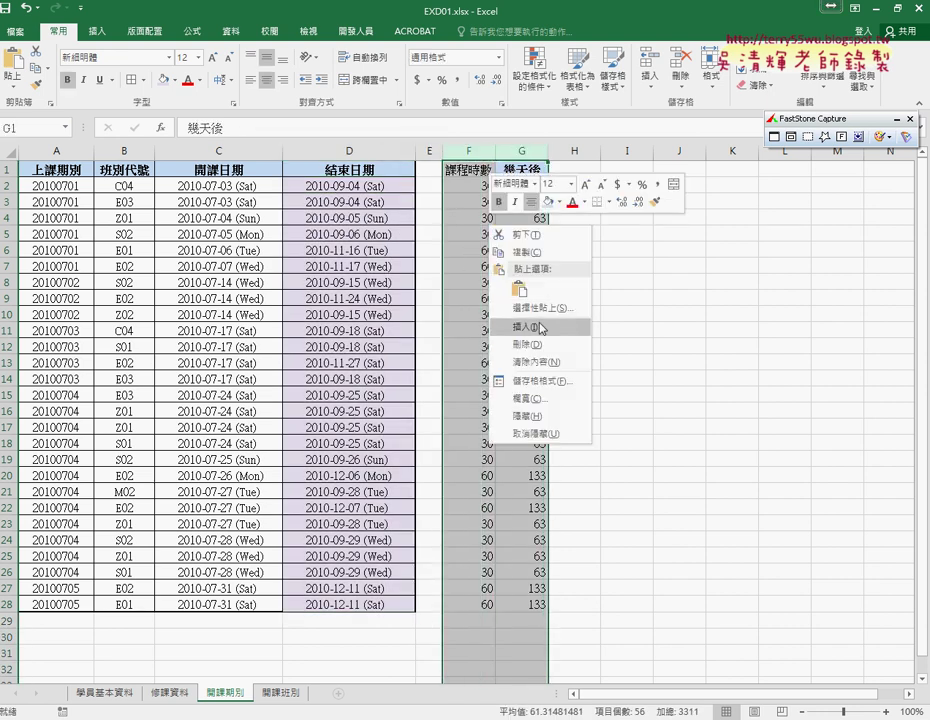
left_click(530, 402)
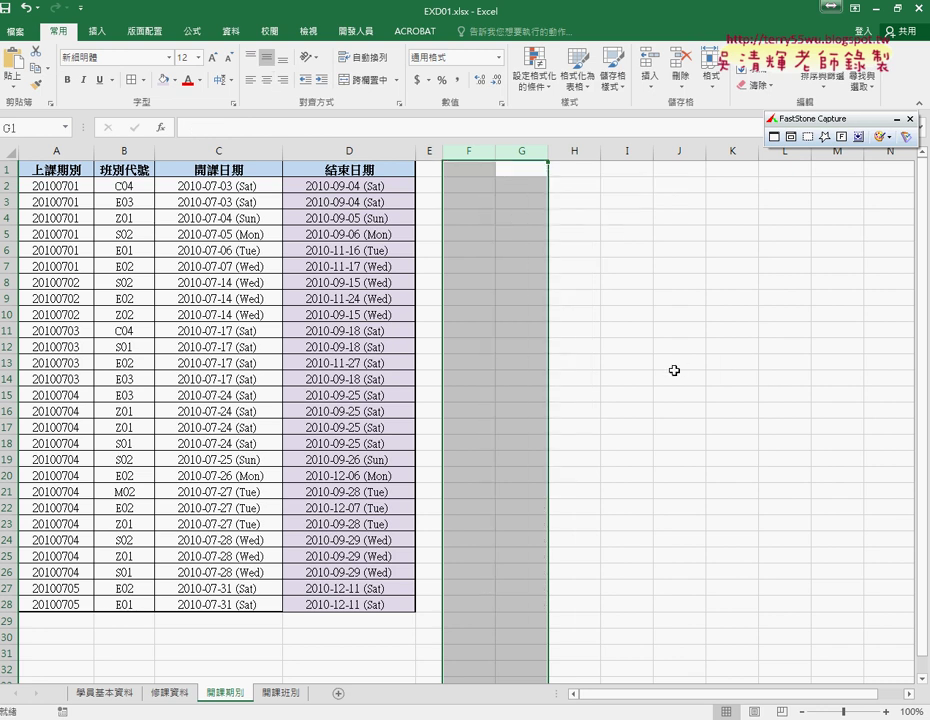
- Save a copy of the workbook in the Desktop folder under the name 104A
left_click(17, 31)
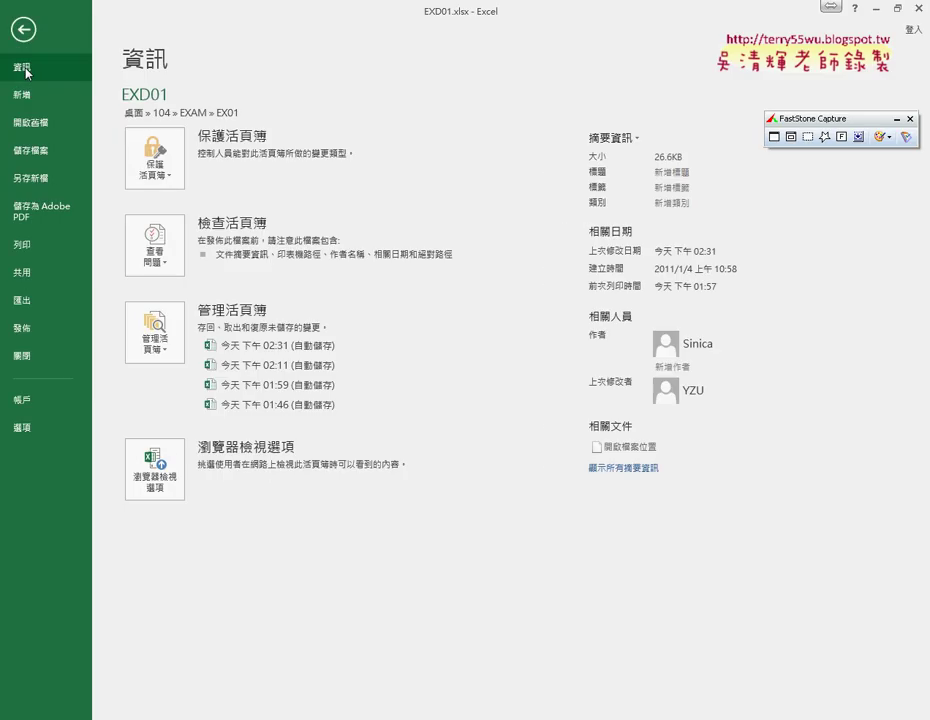
left_click(42, 180)
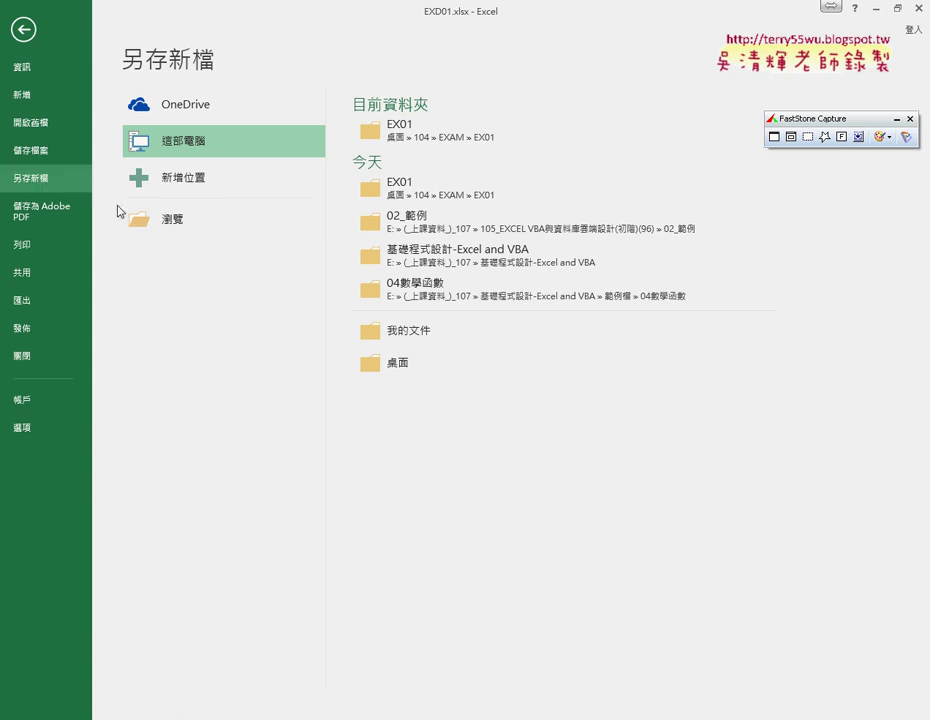
left_click(166, 222)
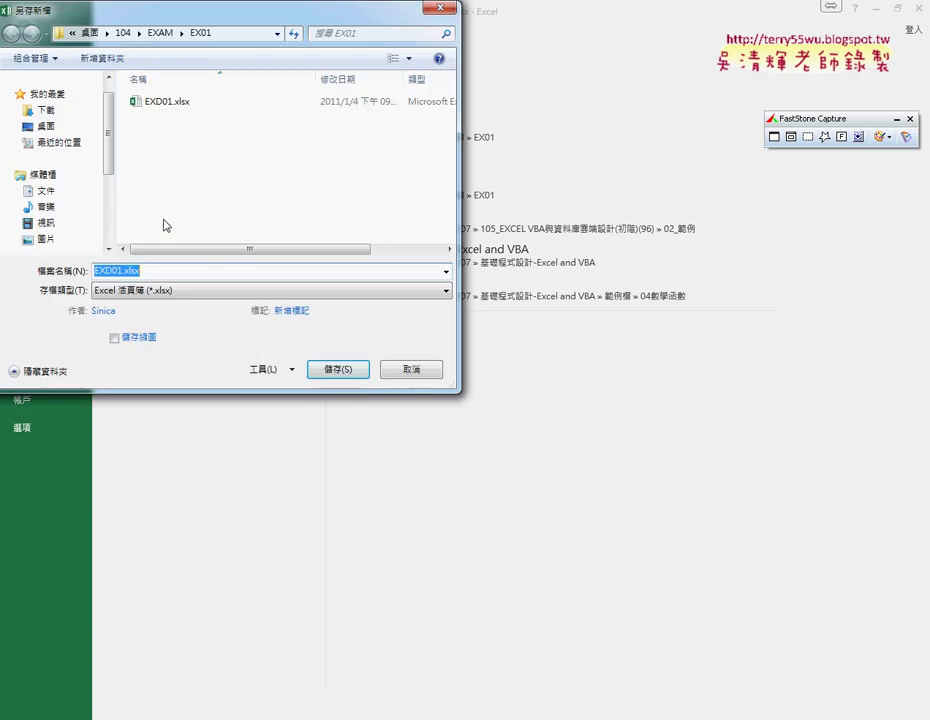
left_click(52, 127)
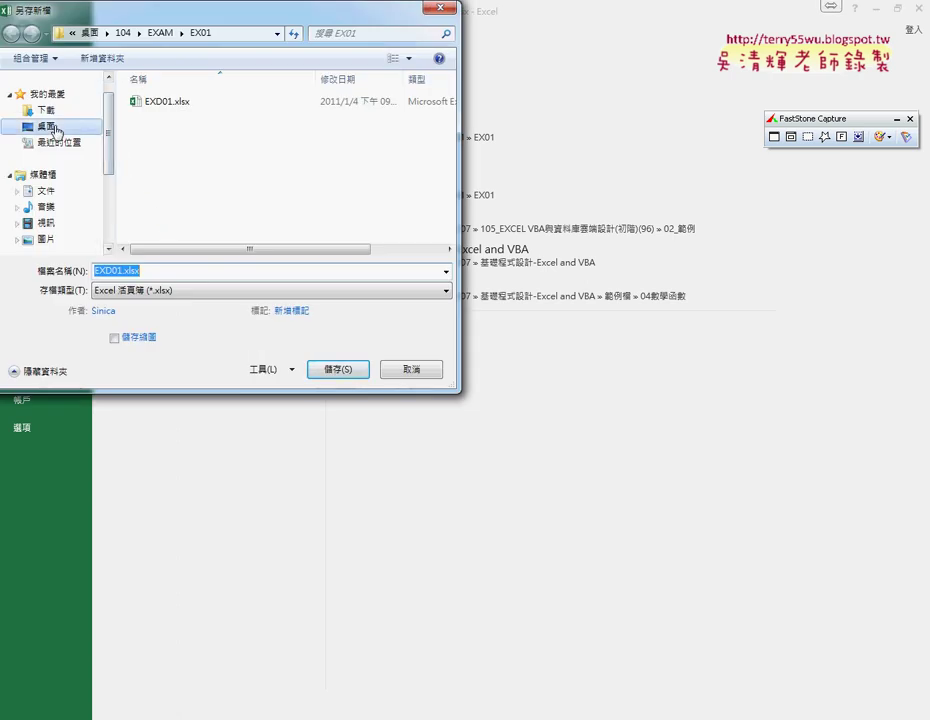
type("104A")
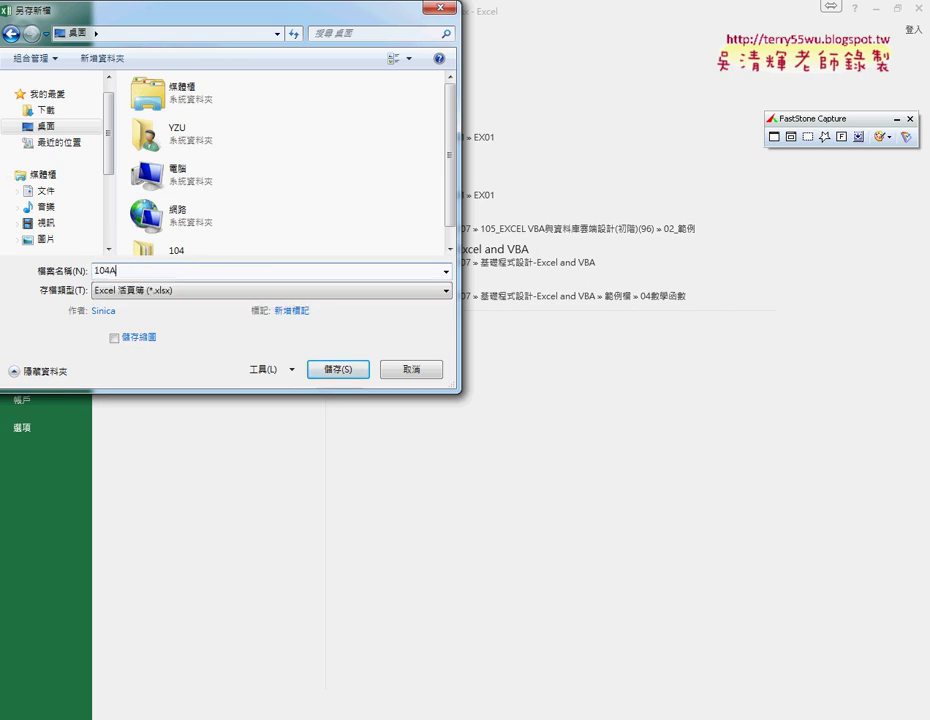
left_click(330, 369)
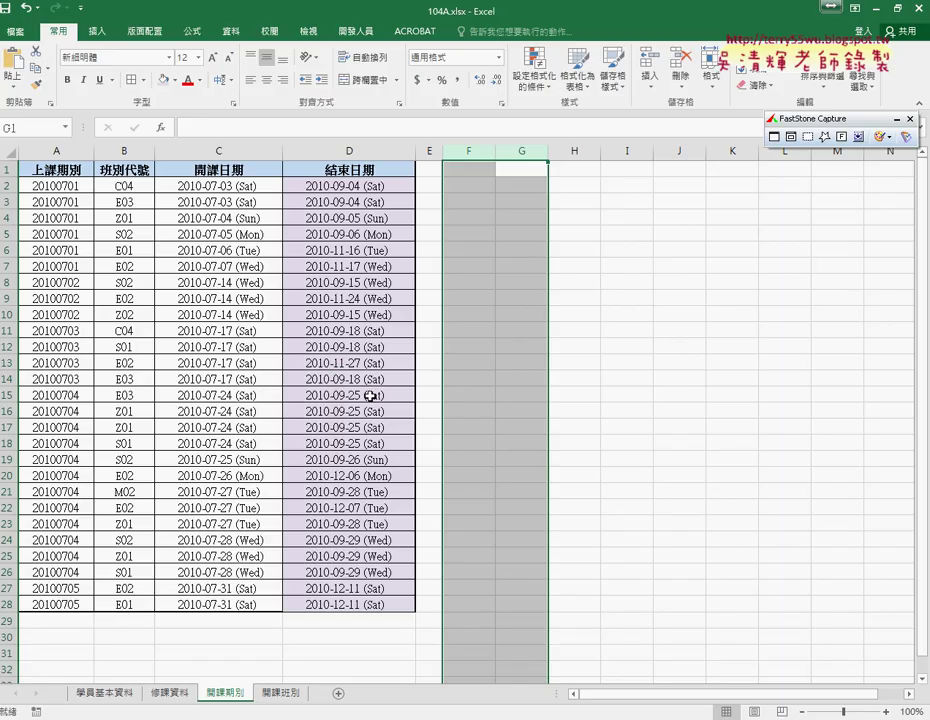
left_click_drag(354, 186, 340, 605)
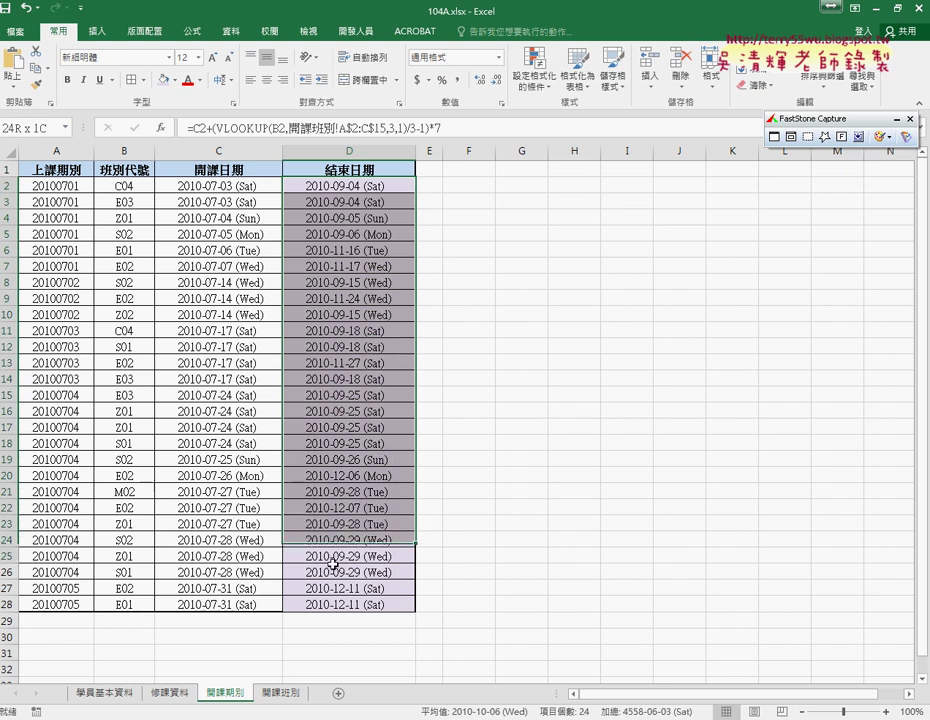
left_click(95, 692)
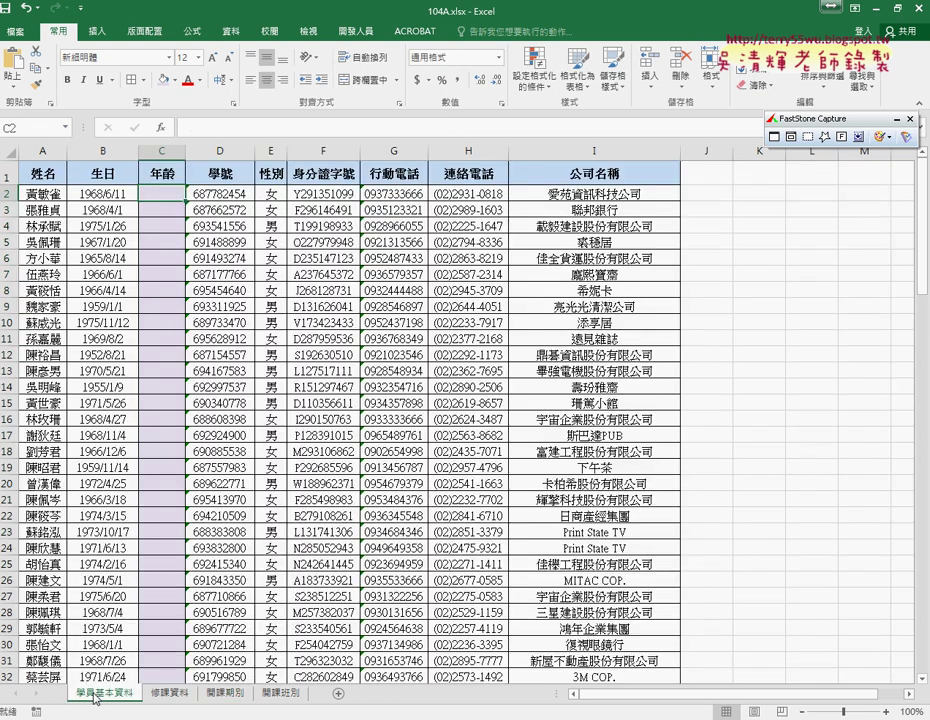
left_click_drag(160, 193, 155, 660)
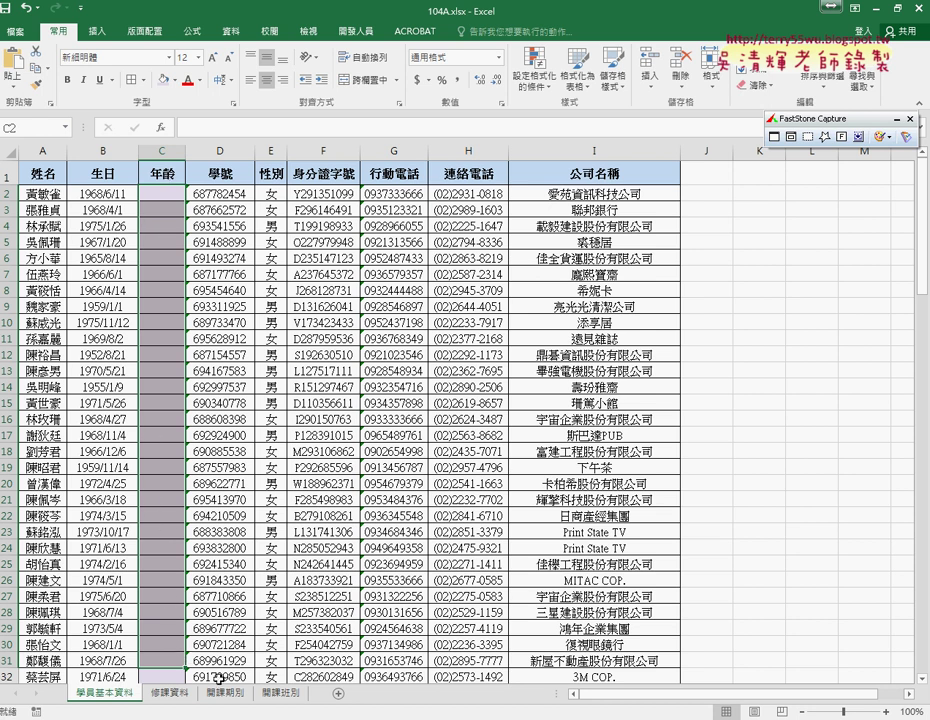
left_click(238, 693)
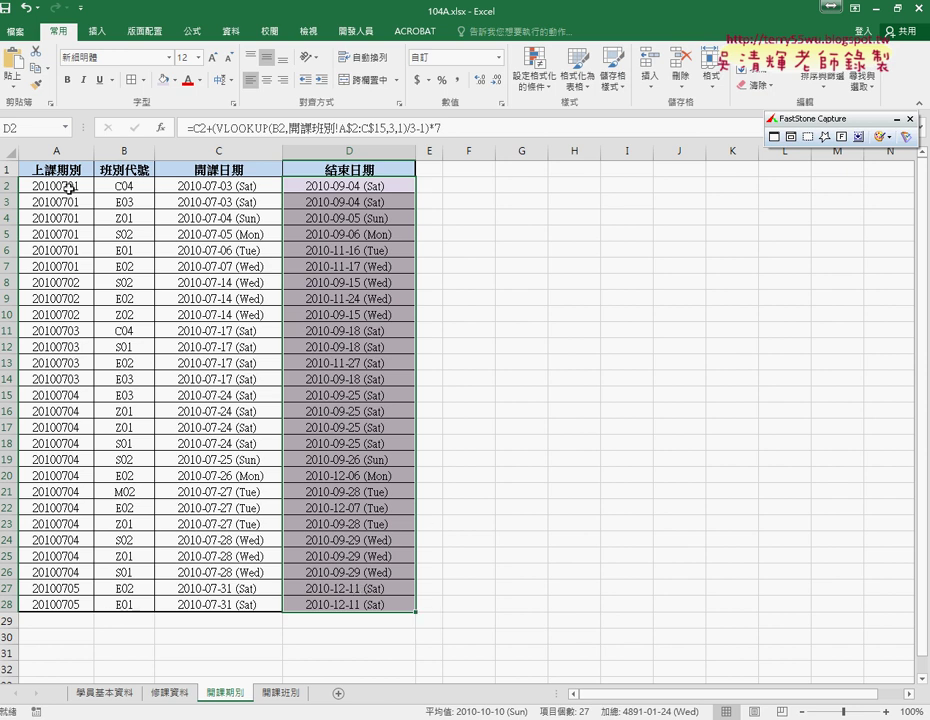
left_click(15, 31)
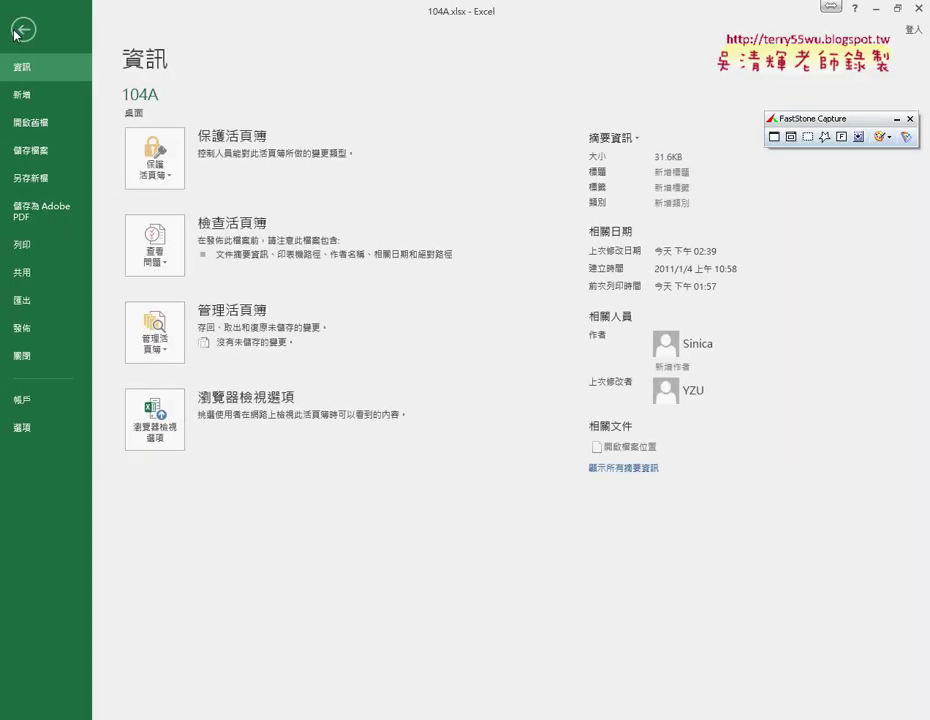
left_click(44, 180)
left_click(174, 228)
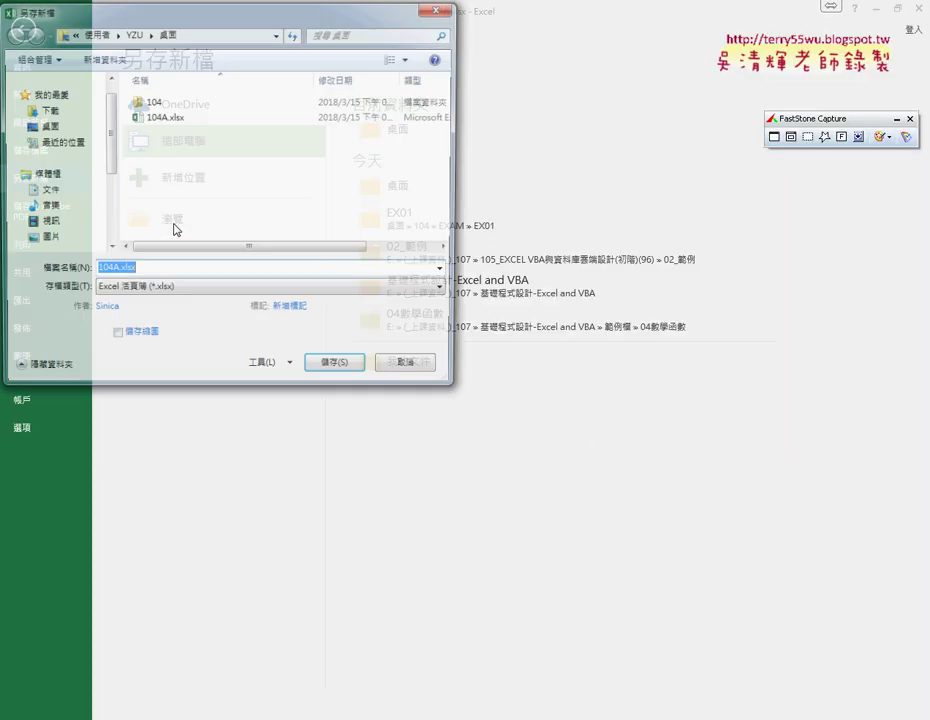
left_click(211, 291)
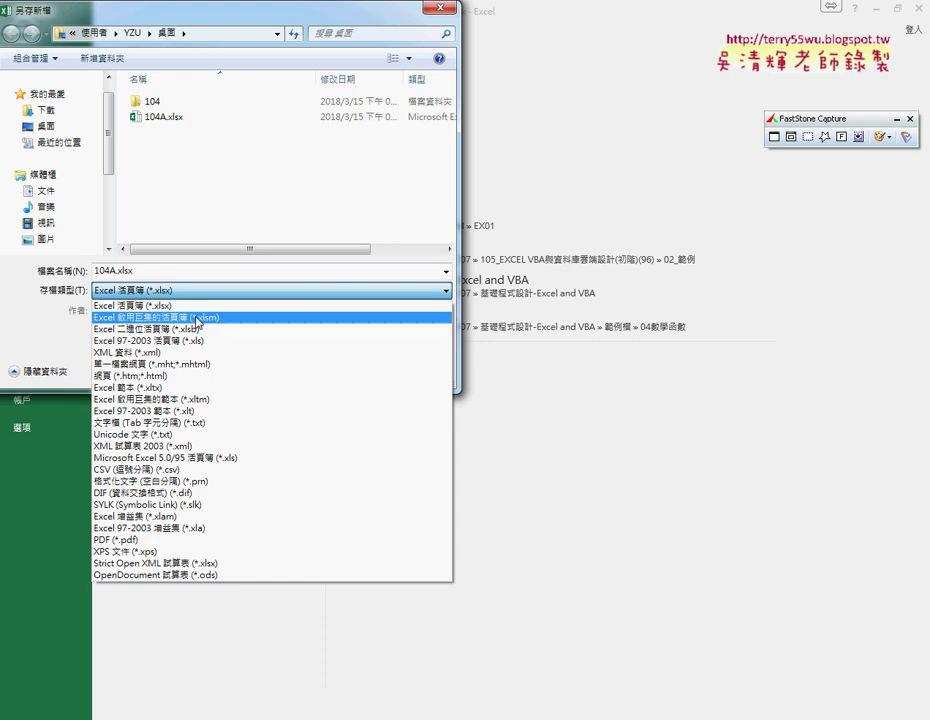
left_click(181, 318)
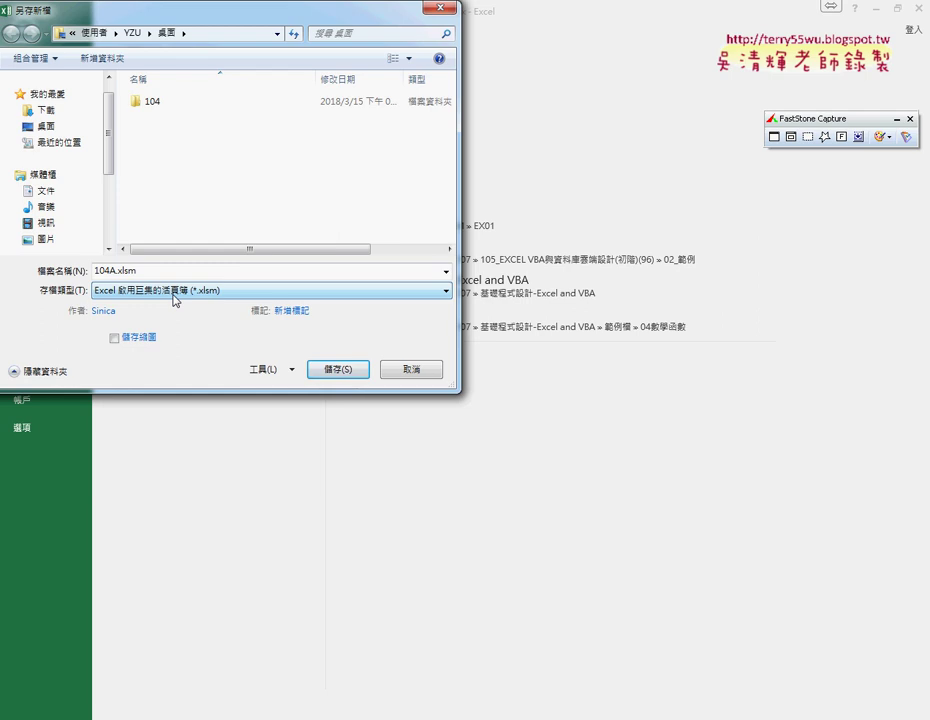
left_click(174, 295)
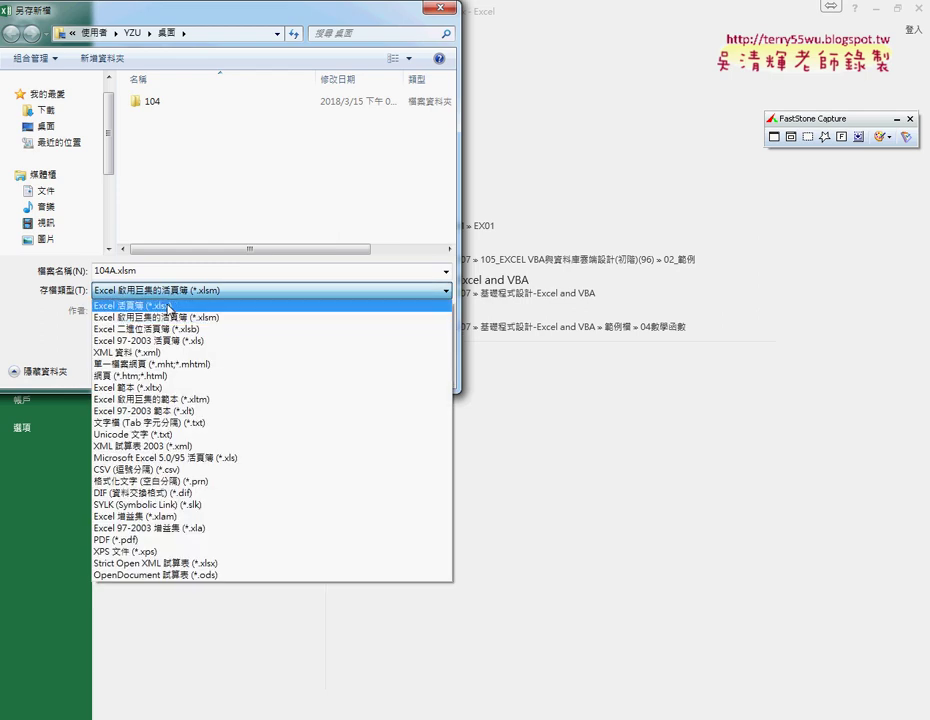
left_click(183, 301)
left_click(183, 297)
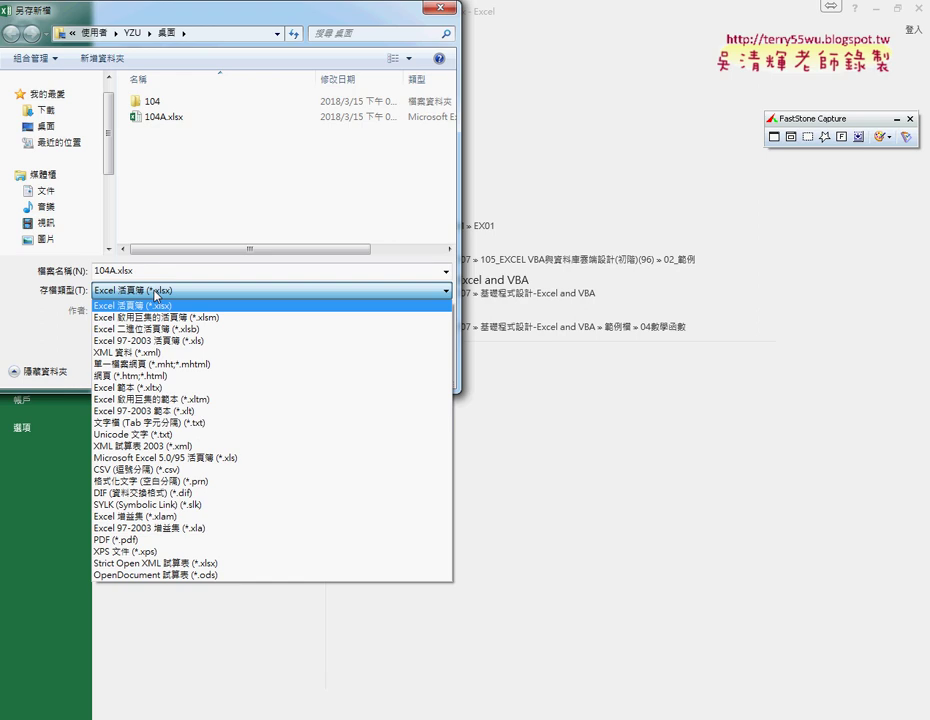
left_click(156, 294)
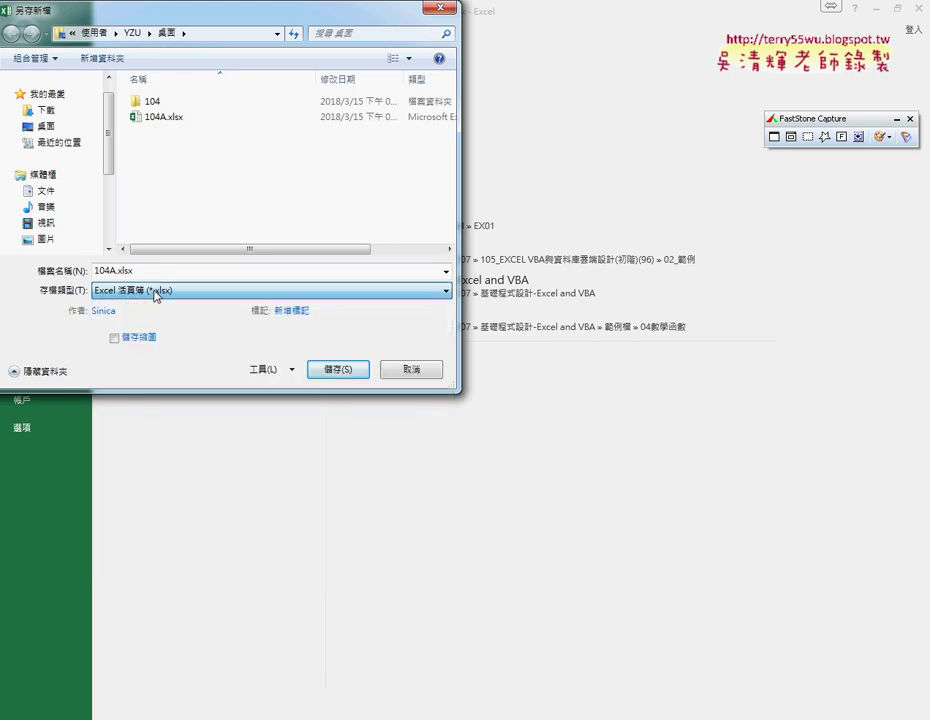
left_click(410, 373)
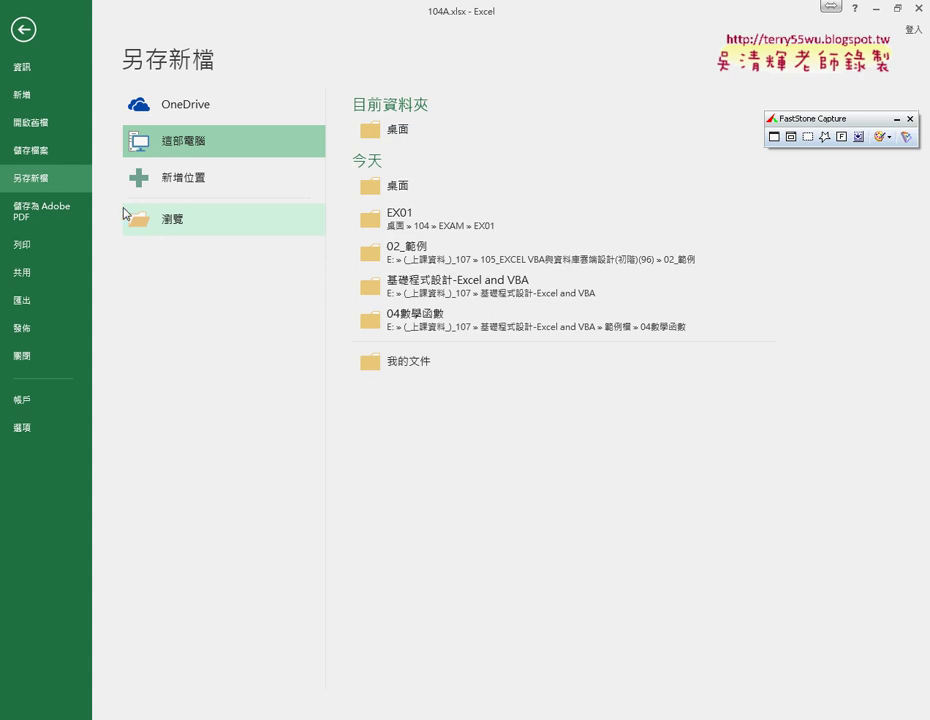
left_click(20, 26)
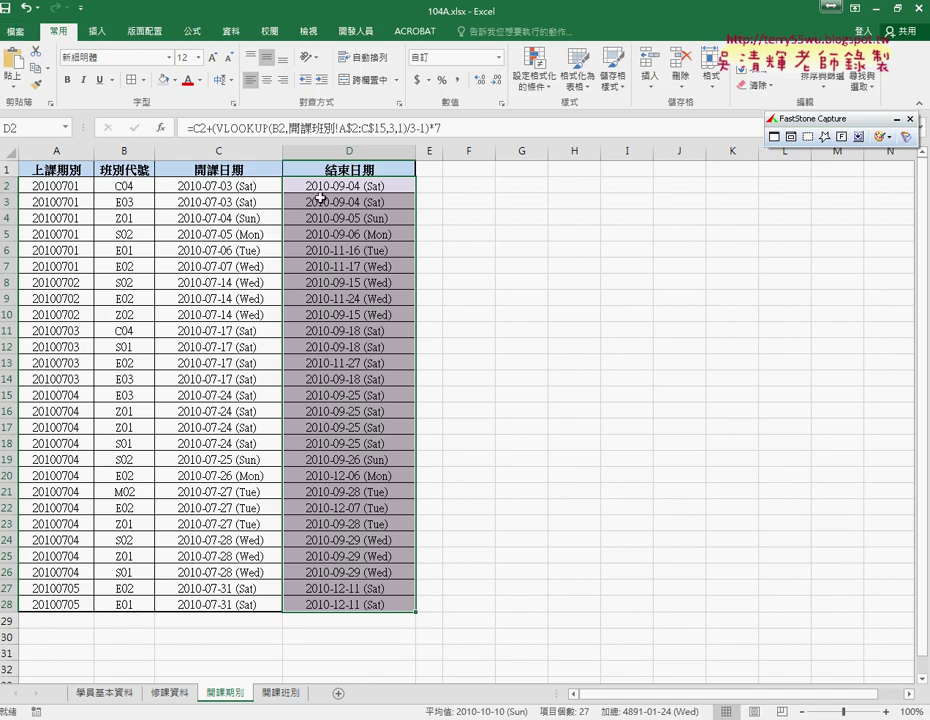
left_click(343, 185)
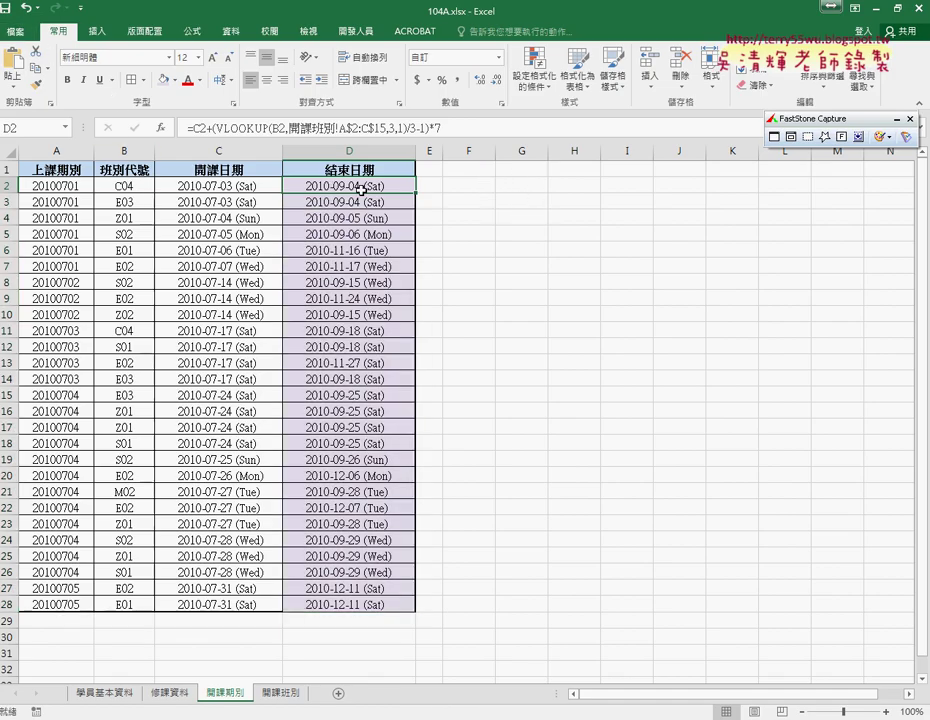
left_click_drag(370, 187, 352, 606)
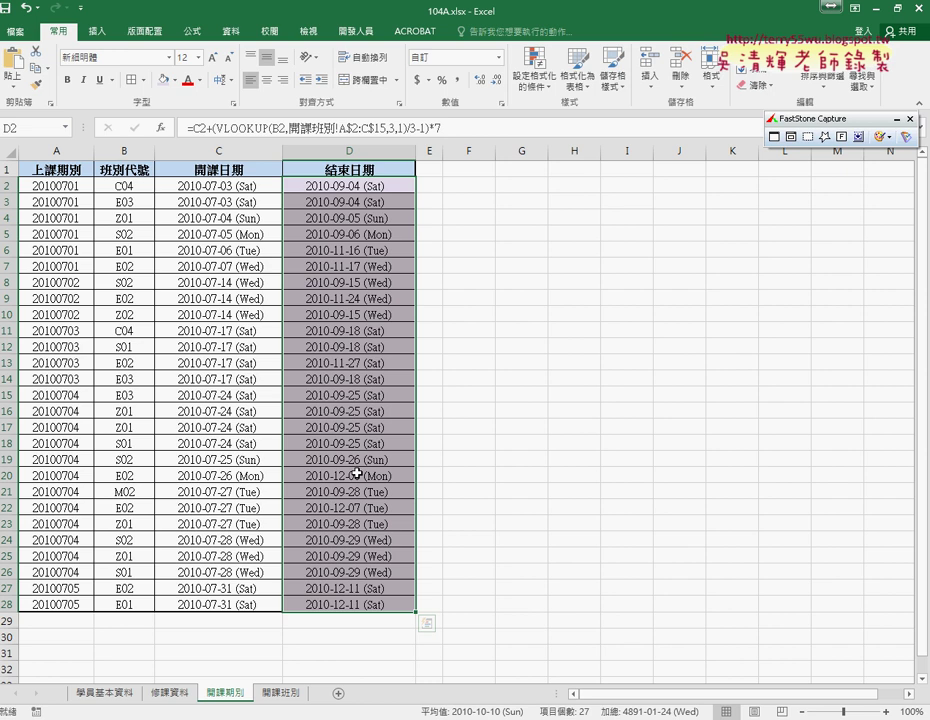
left_click(627, 265)
left_click(350, 186)
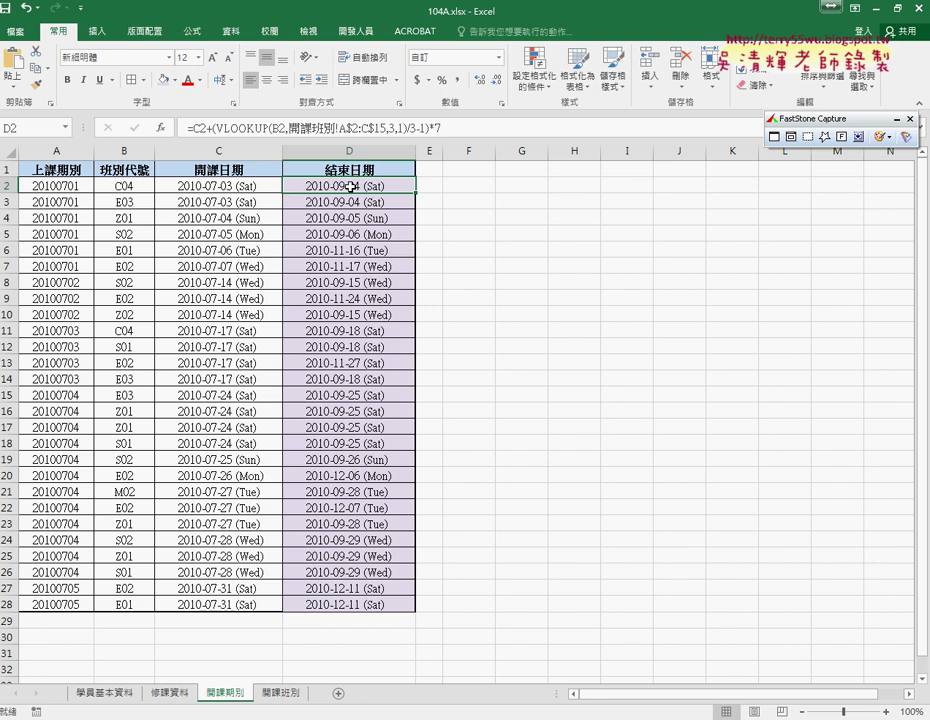
key("alt+Tab")
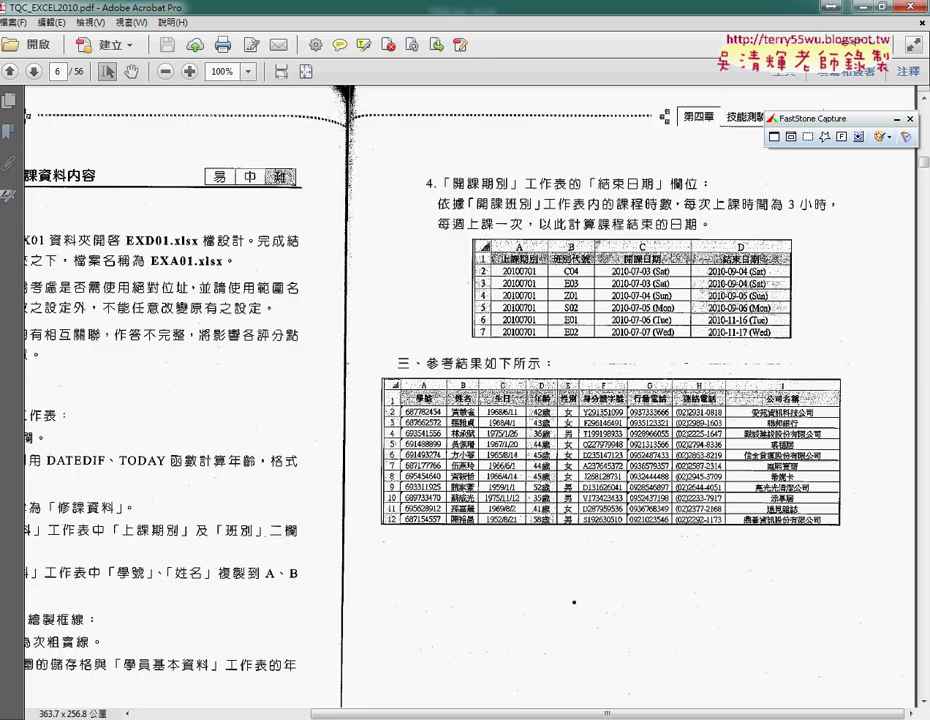